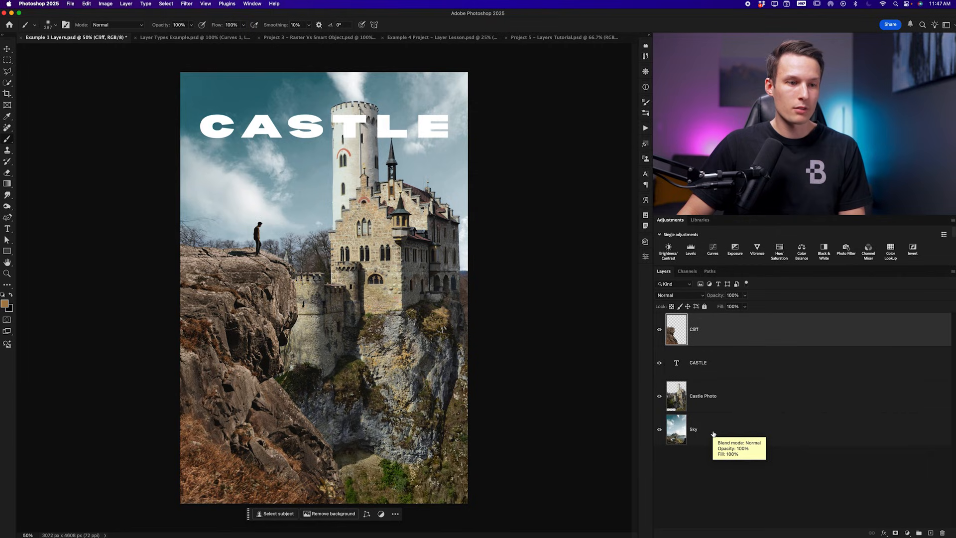
# Move the CASTLE text down over the castle's lower walls and reorder its layer above the Cliff layer
pyautogui.click(722, 363)
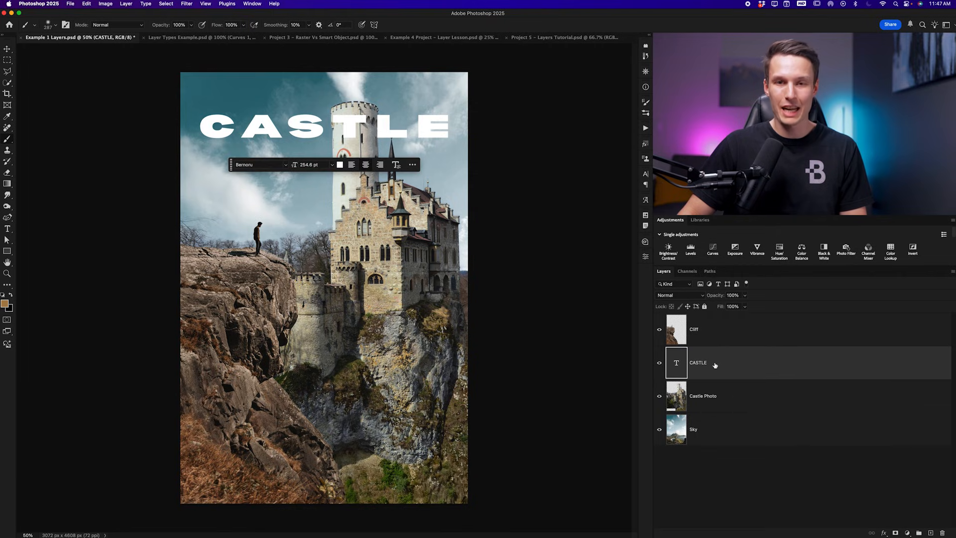
pyautogui.press('v')
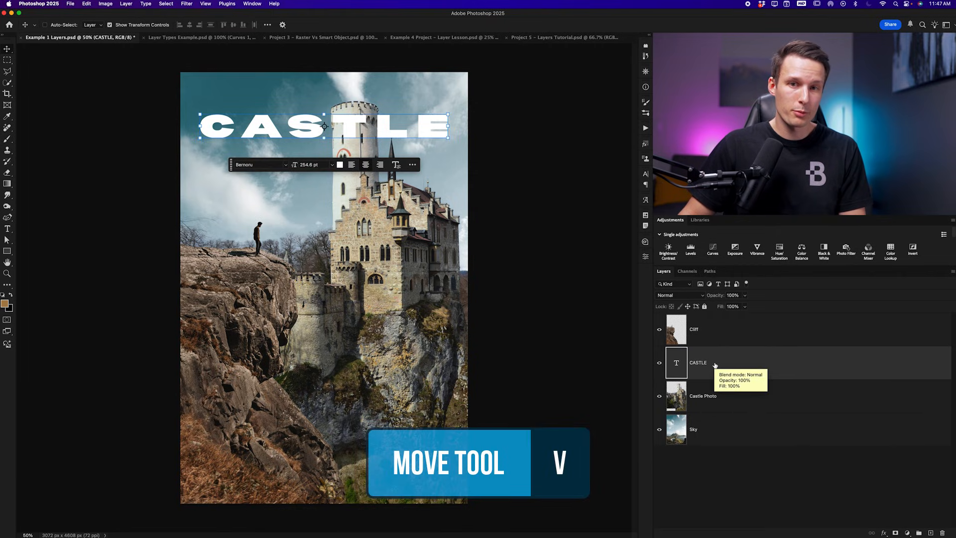
pyautogui.moveTo(371, 132); pyautogui.dragTo(374, 307)
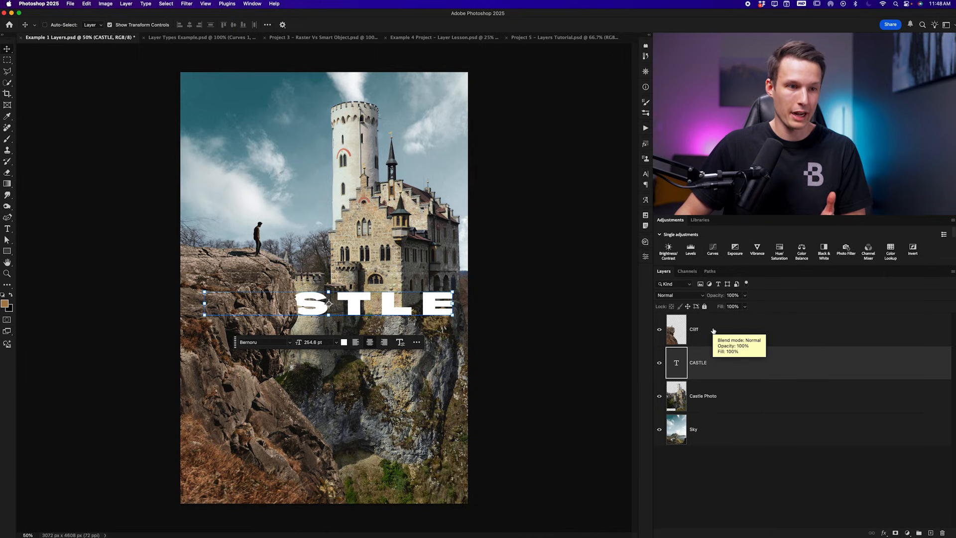
pyautogui.moveTo(721, 368); pyautogui.dragTo(719, 326)
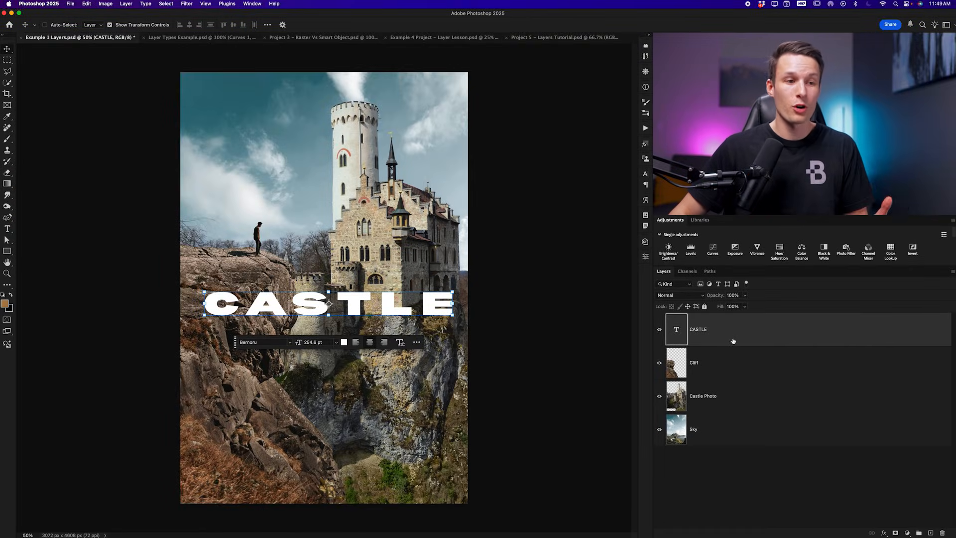
# Move the CASTLE text up across the castle tower and shift the Cliff layer slightly left
pyautogui.moveTo(361, 300); pyautogui.dragTo(362, 160)
pyautogui.click(710, 367)
pyautogui.moveTo(255, 343)
pyautogui.mouseDown()
pyautogui.moveTo(314, 343)
pyautogui.moveTo(256, 344)
pyautogui.mouseUp()
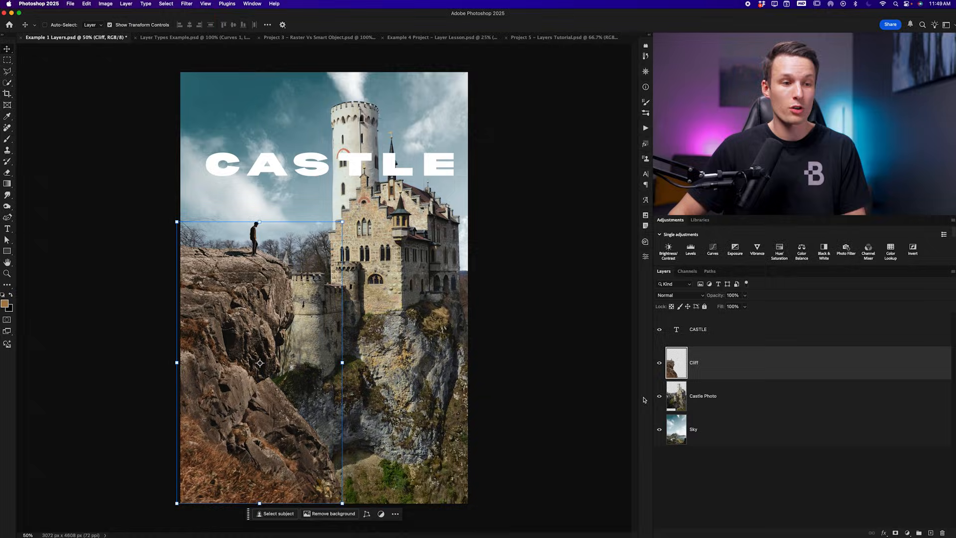
pyautogui.click(659, 397)
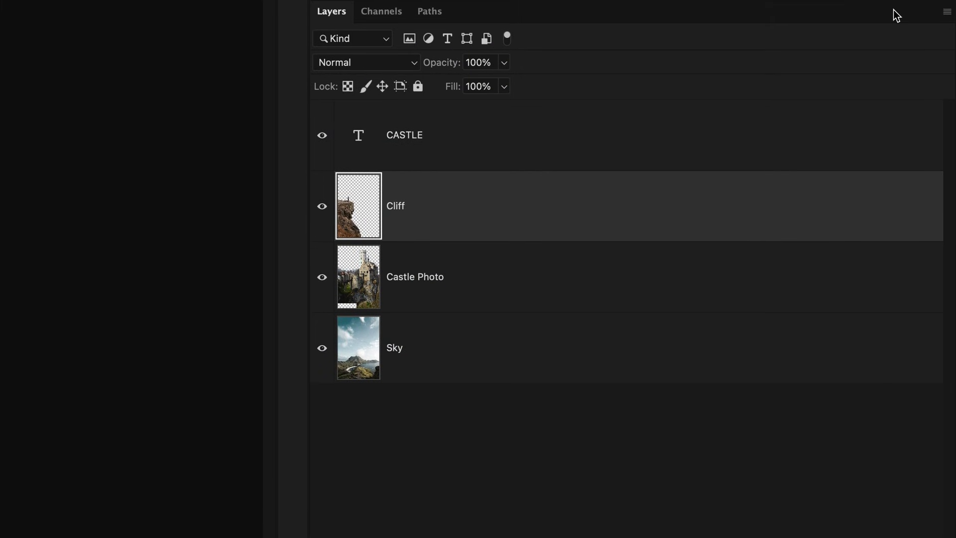
# Review the layer list's thumbnail size and contents options and accept them as they are
pyautogui.click(948, 12)
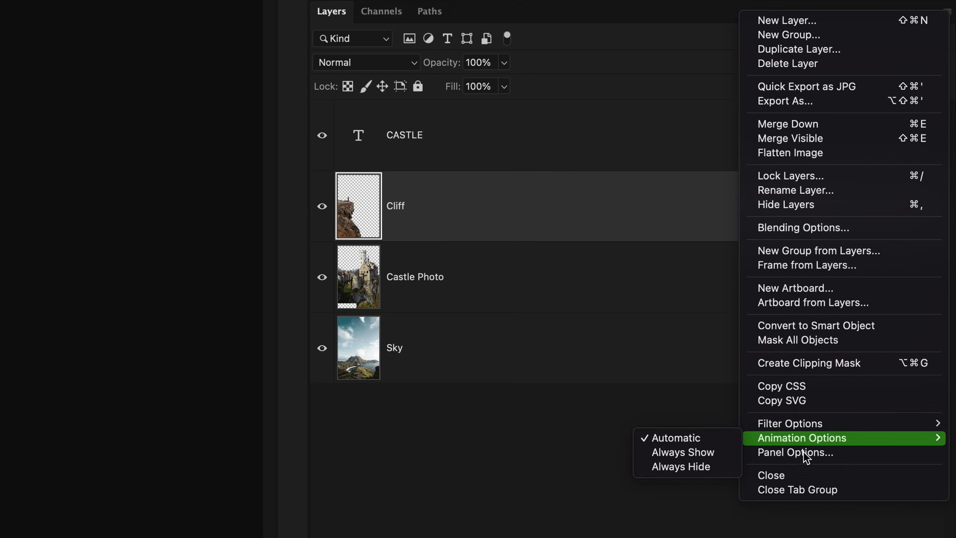
pyautogui.click(784, 458)
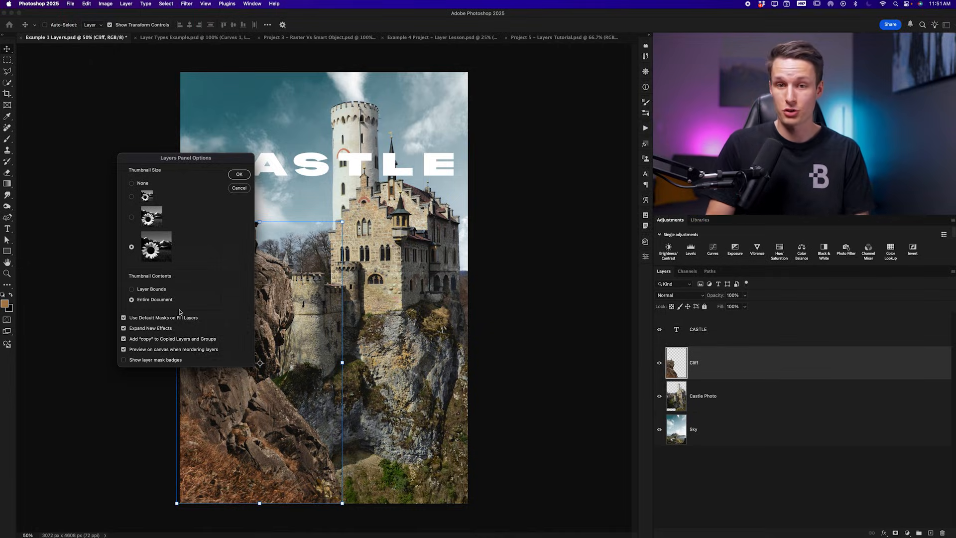
pyautogui.click(241, 175)
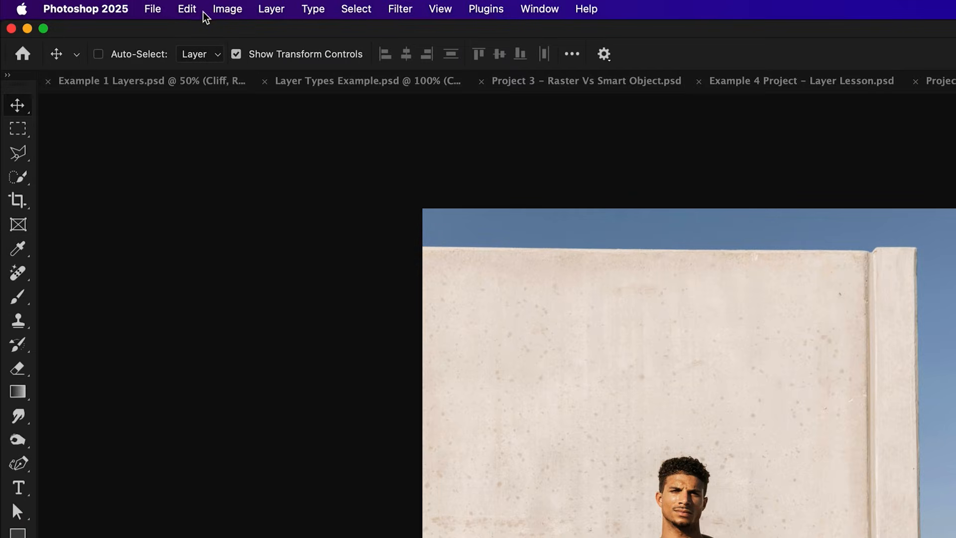
pyautogui.click(155, 10)
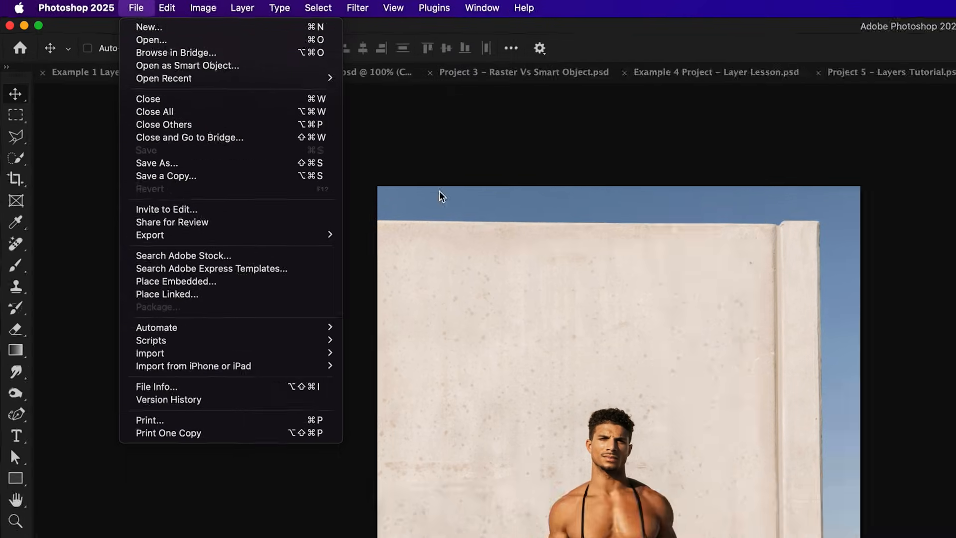
pyautogui.click(513, 196)
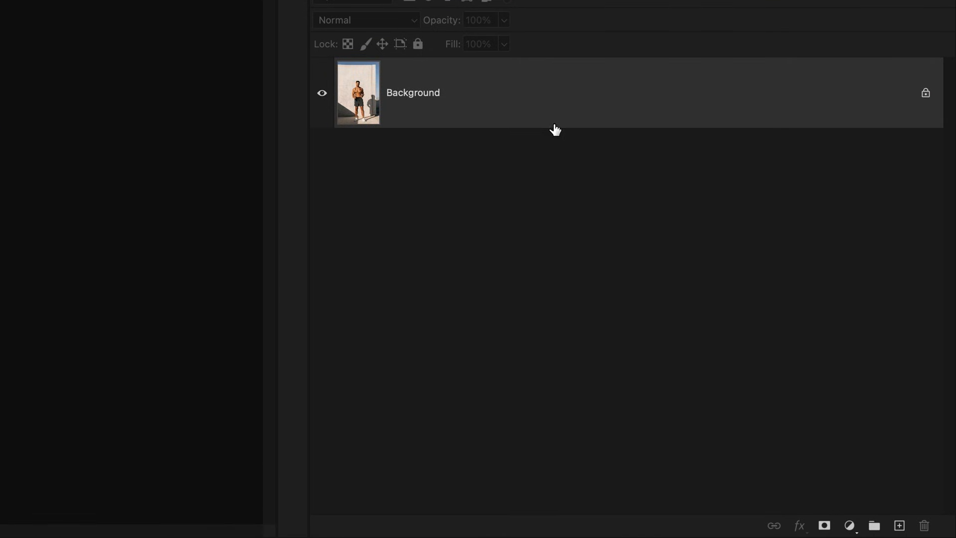
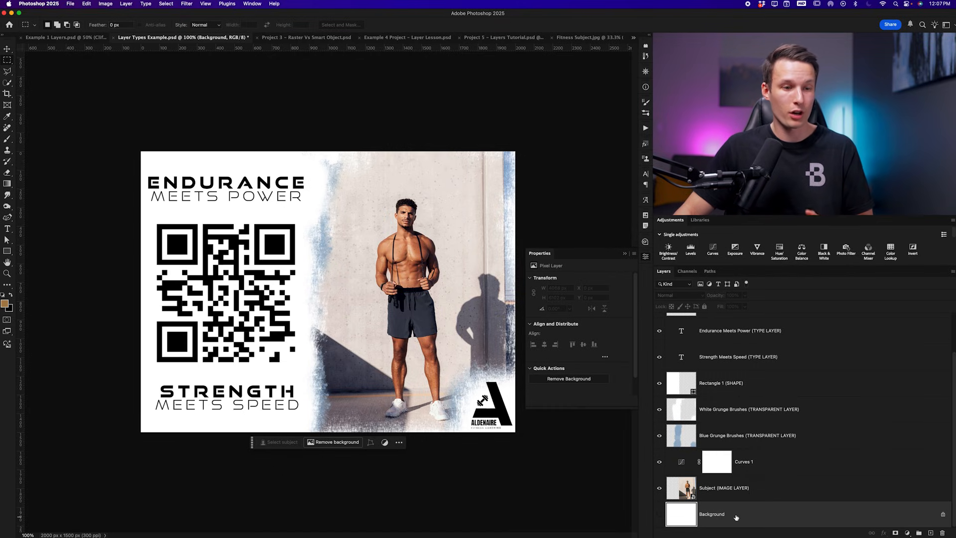
# Inspect the Subject image layer and the commands available for it, and the Curves 1 adjustment layer
pyautogui.click(771, 495)
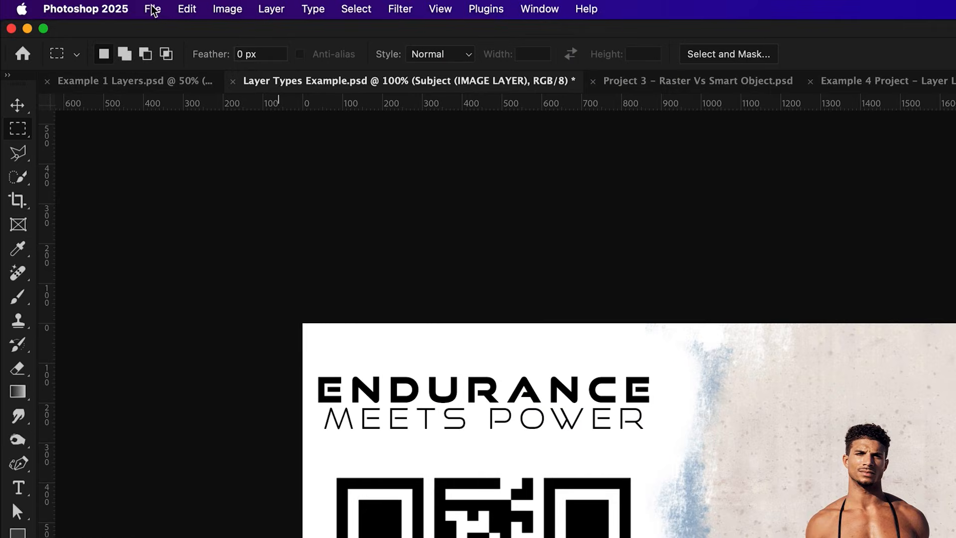
pyautogui.click(70, 4)
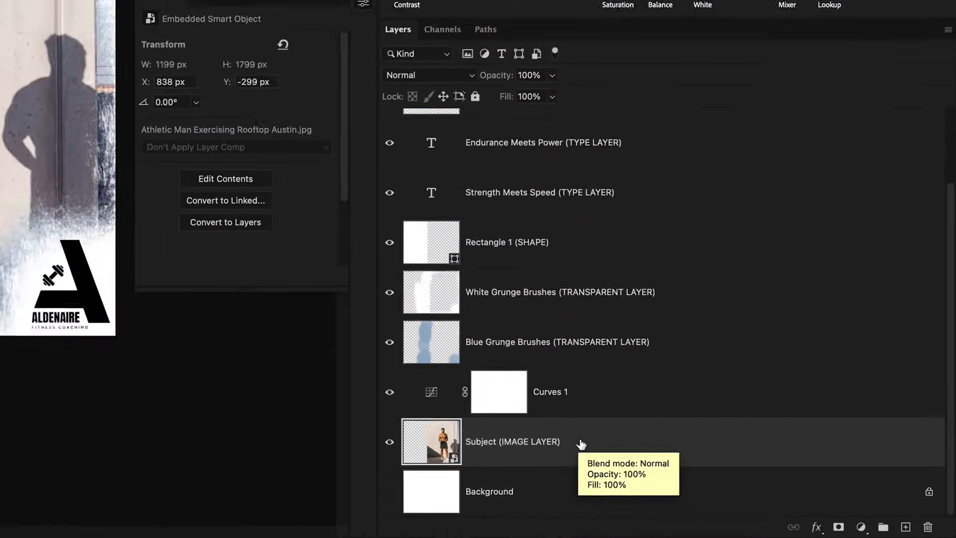
pyautogui.rightClick(759, 487)
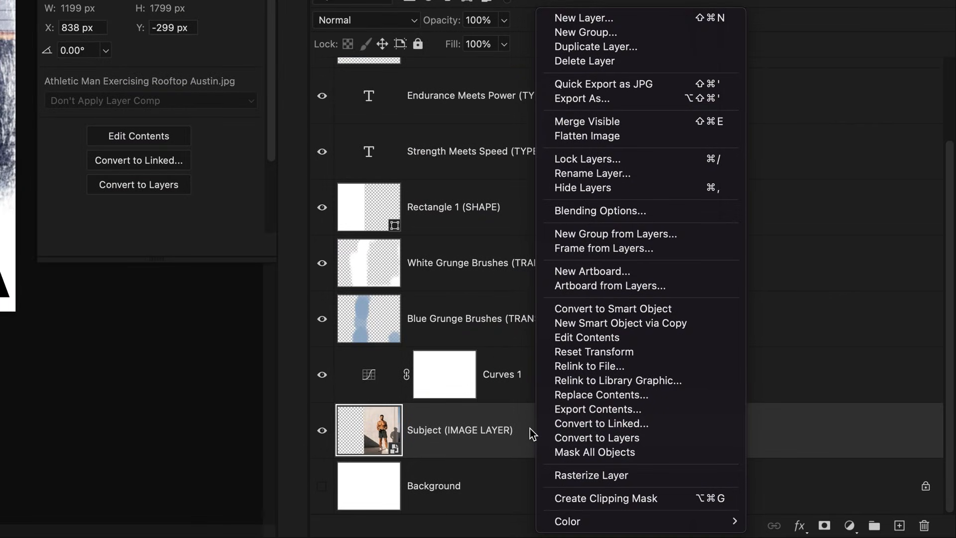
pyautogui.click(675, 310)
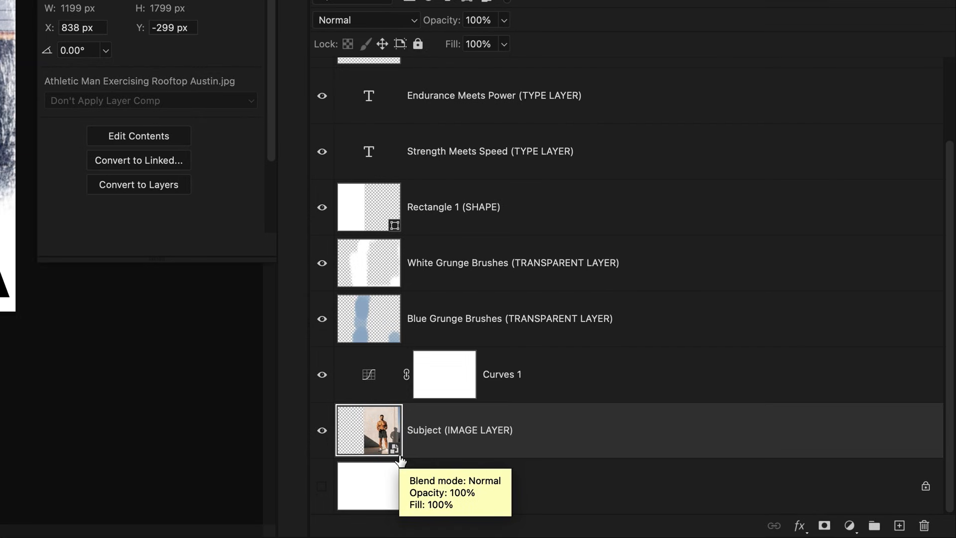
pyautogui.click(574, 380)
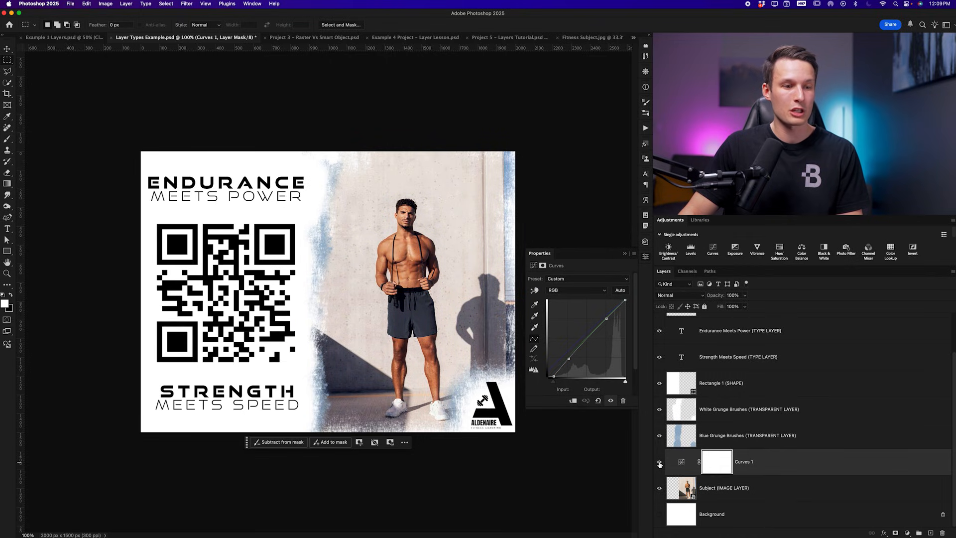
# Select the Blue Grunge Brushes layer and toggle its visibility to compare the design with and without it
pyautogui.scroll(2, 732, 492)
pyautogui.click(737, 479)
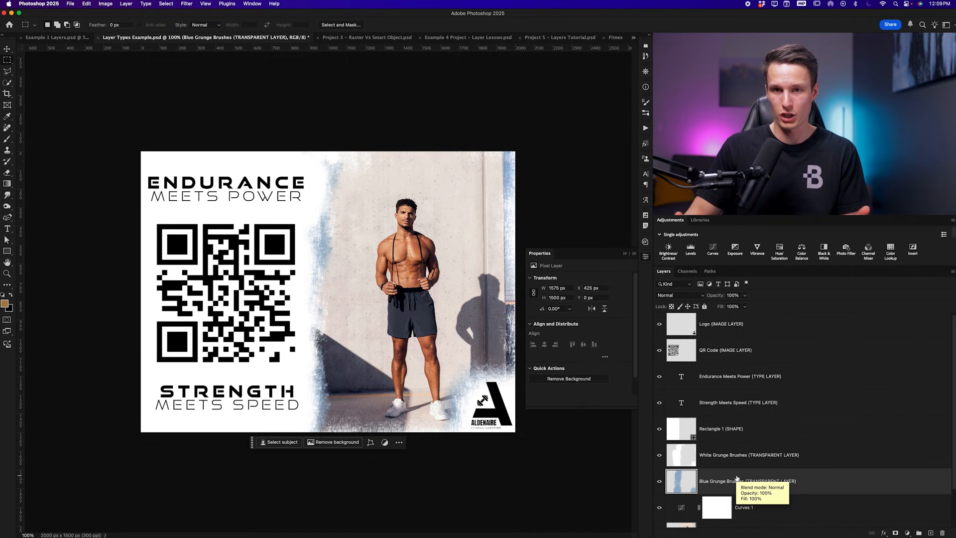
pyautogui.click(659, 483)
pyautogui.click(660, 483)
pyautogui.click(660, 482)
pyautogui.click(660, 483)
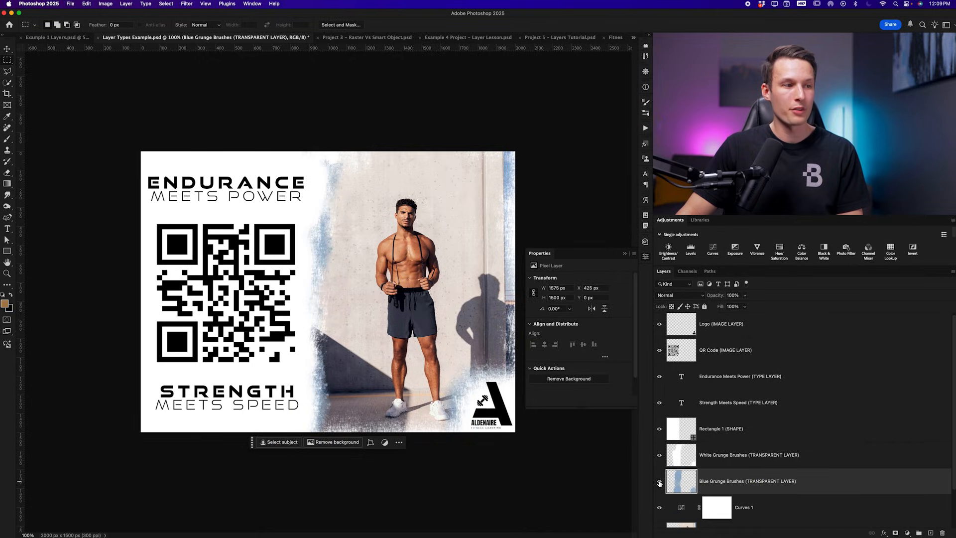
pyautogui.click(660, 482)
pyautogui.click(660, 482)
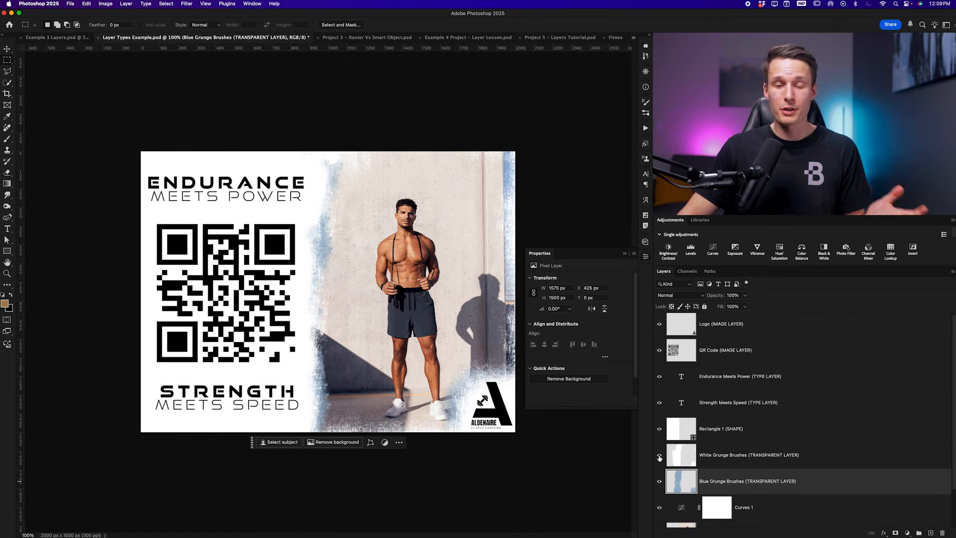
# Toggle the White Grunge Brushes layer's visibility to compare its effect around the photo, leaving it shown
pyautogui.click(660, 455)
pyautogui.click(660, 456)
pyautogui.click(659, 456)
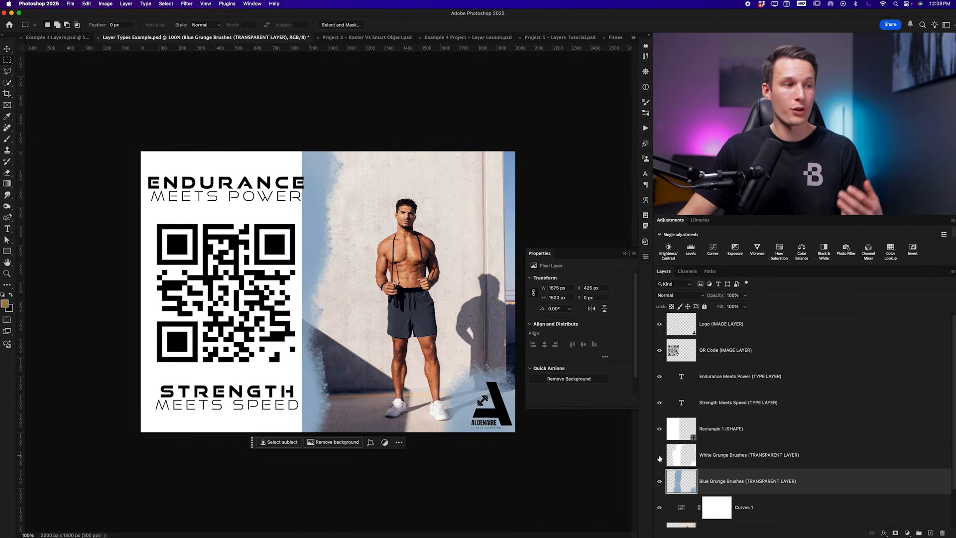
pyautogui.click(659, 455)
pyautogui.click(659, 455)
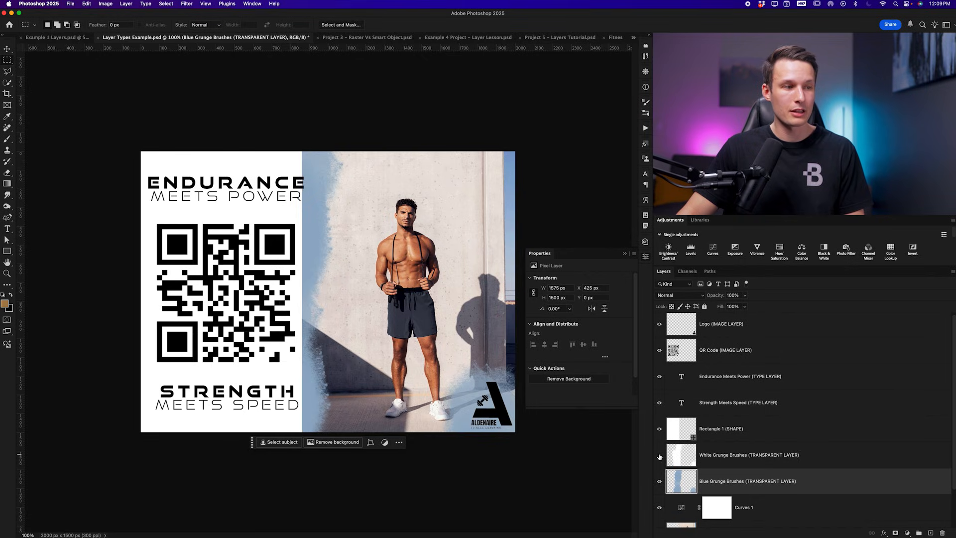
pyautogui.click(660, 456)
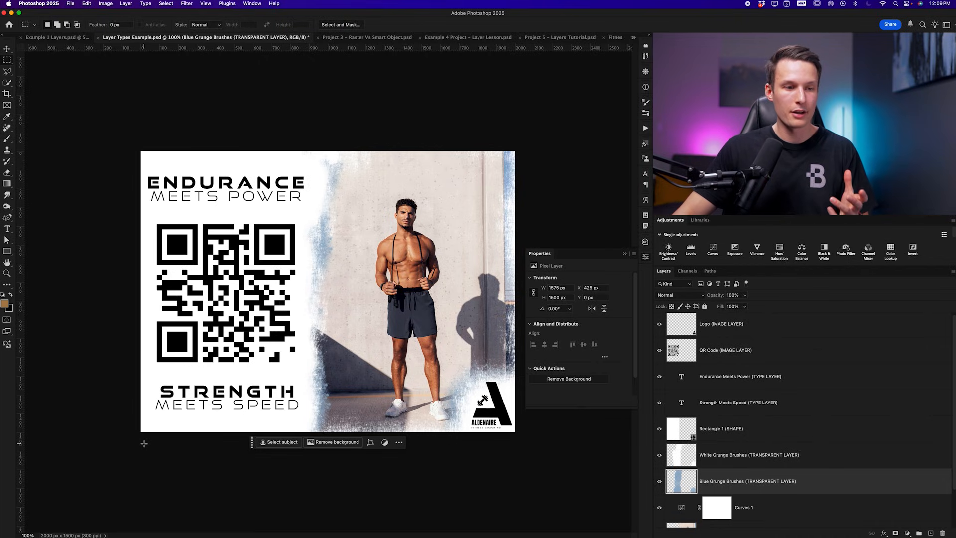
# Compare the design with and without the Rectangle 1 shape and both grunge brush layers, leaving all of them shown
pyautogui.click(660, 428)
pyautogui.click(659, 428)
pyautogui.click(660, 428)
pyautogui.click(660, 428)
pyautogui.click(660, 428)
pyautogui.click(659, 428)
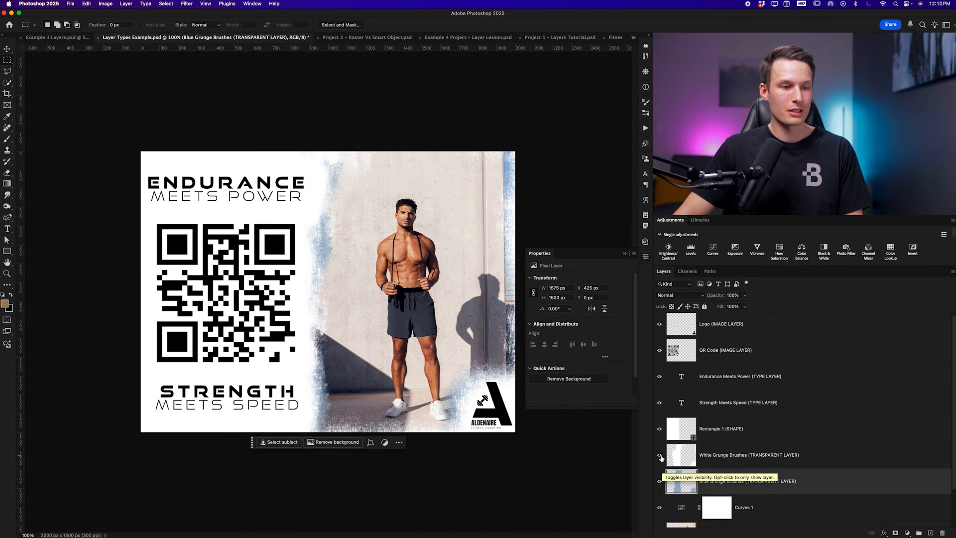
pyautogui.moveTo(660, 457); pyautogui.dragTo(659, 481)
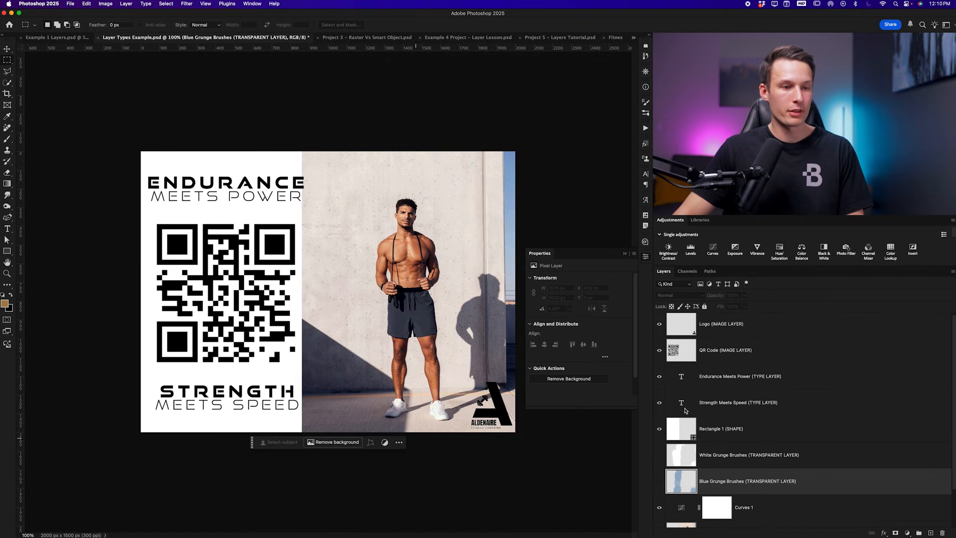
pyautogui.moveTo(659, 481); pyautogui.dragTo(659, 458)
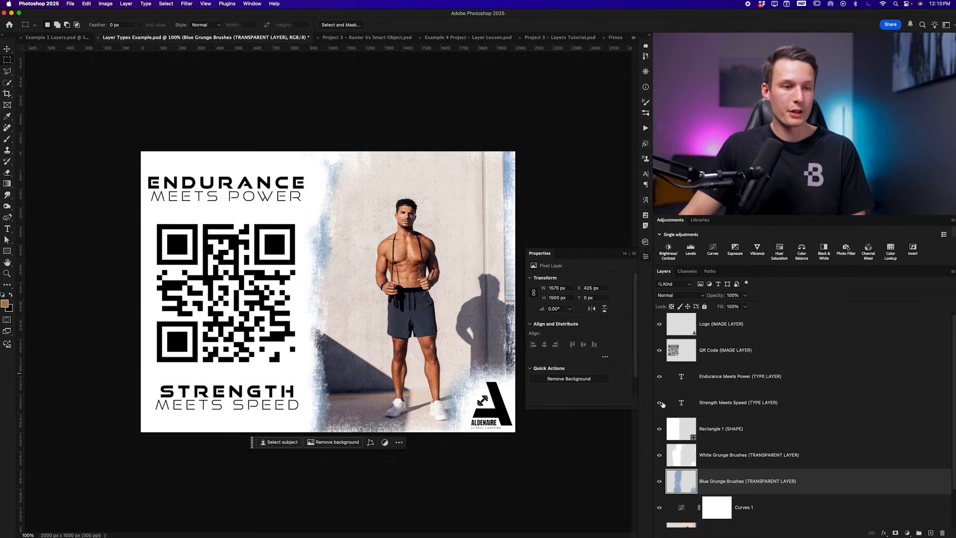
# Toggle the Strength Meets Speed text layer and the QR Code layer off and on to check what each contains
pyautogui.click(658, 403)
pyautogui.click(659, 403)
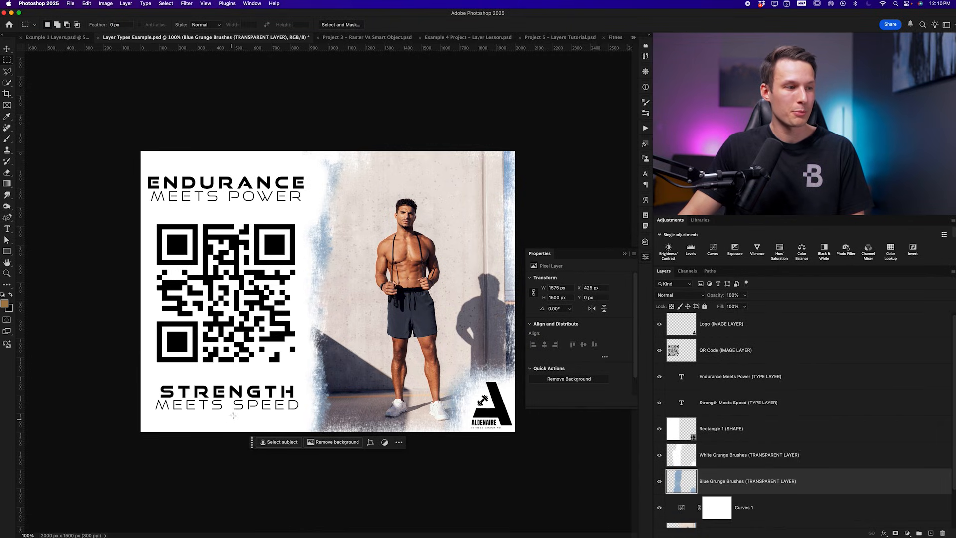
pyautogui.scroll(1, 729, 390)
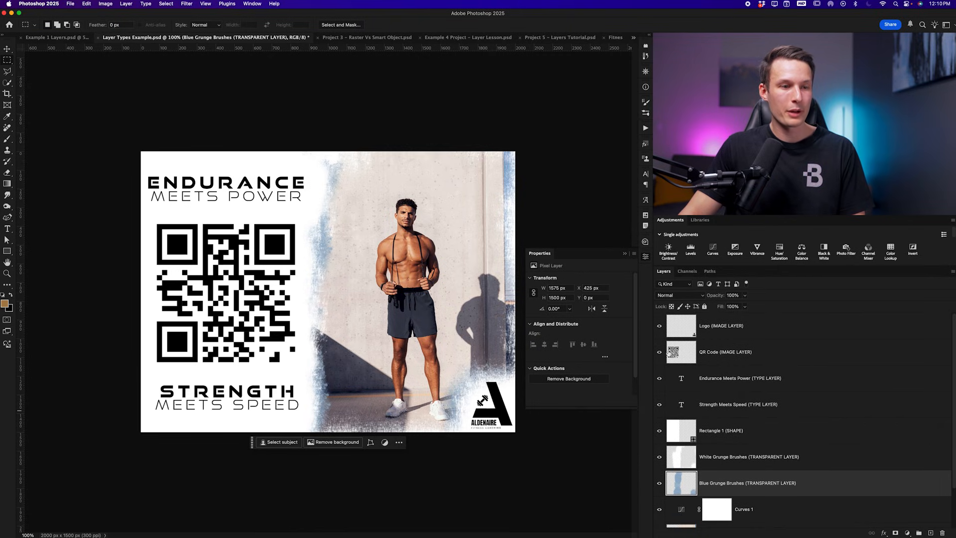
pyautogui.click(659, 354)
pyautogui.click(660, 353)
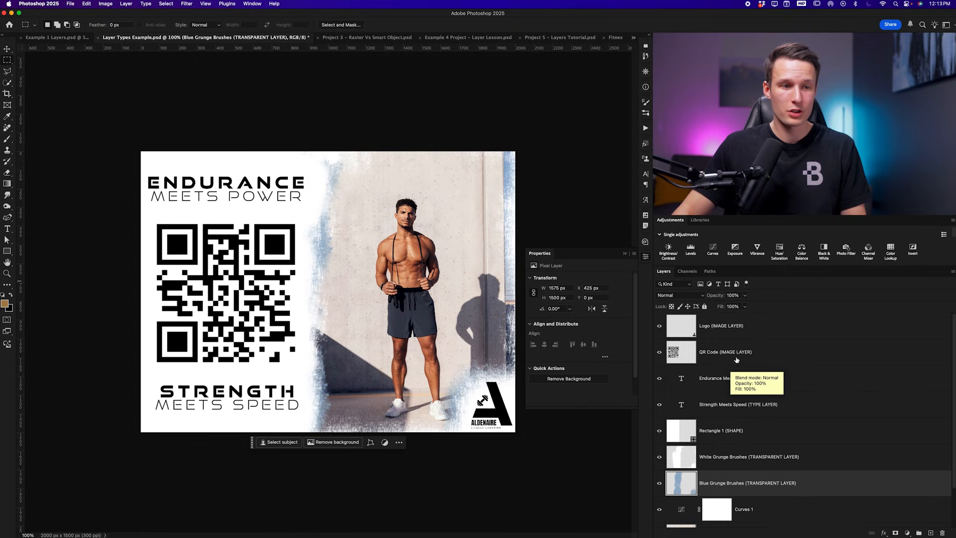
# Group the Rectangle 1, White Grunge Brushes and Blue Grunge Brushes layers together
pyautogui.scroll(-2, 809, 412)
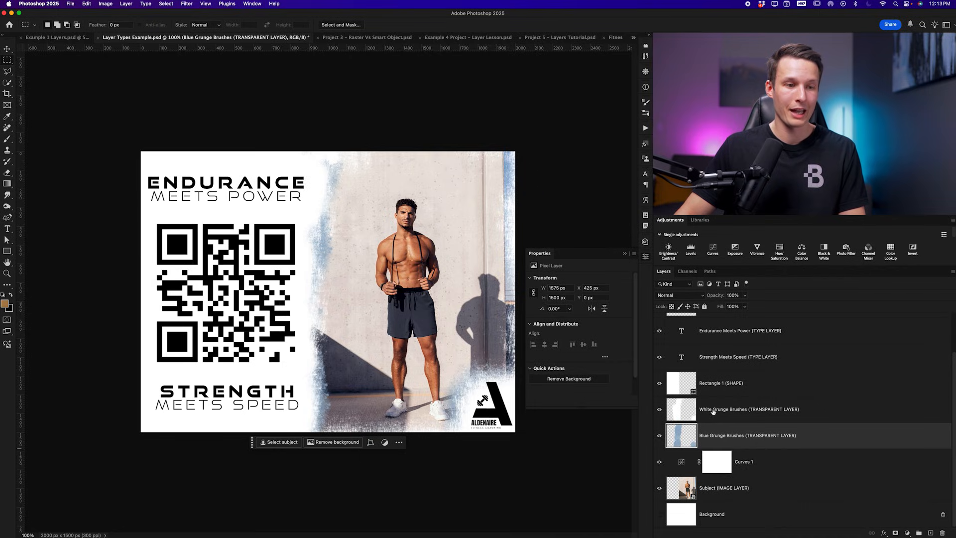
pyautogui.doubleClick(715, 409)
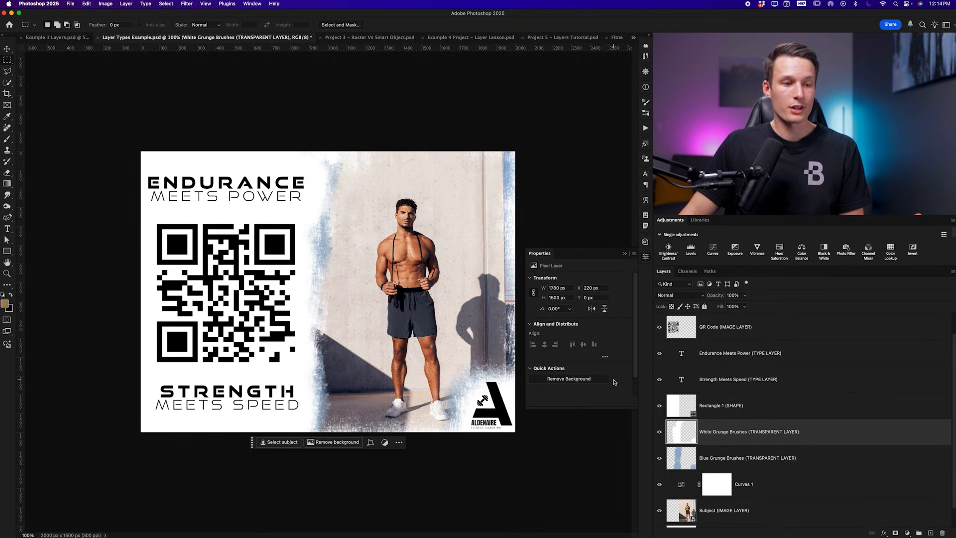
pyautogui.click(779, 415)
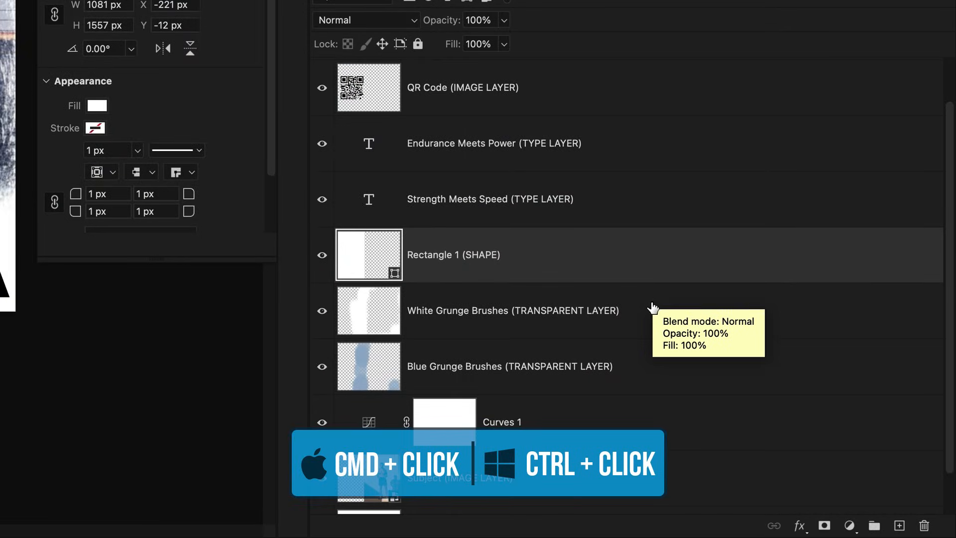
pyautogui.keyDown('super'); pyautogui.click(653, 307); pyautogui.keyUp('super')
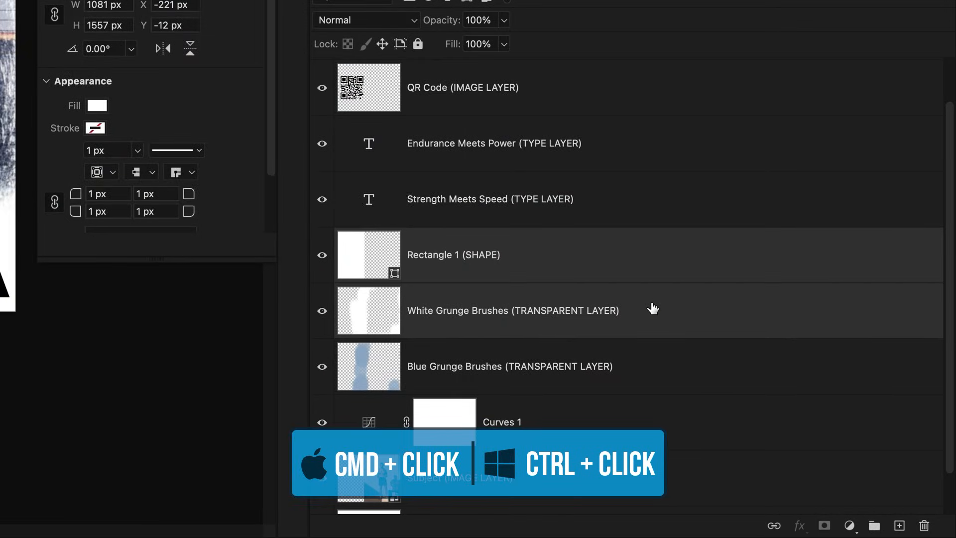
pyautogui.keyDown('super'); pyautogui.click(648, 367); pyautogui.keyUp('super')
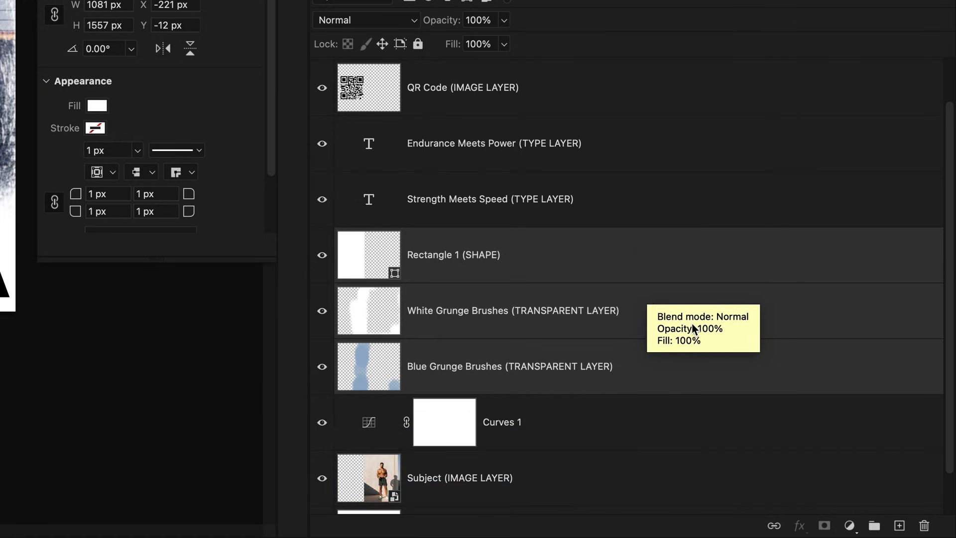
pyautogui.click(875, 527)
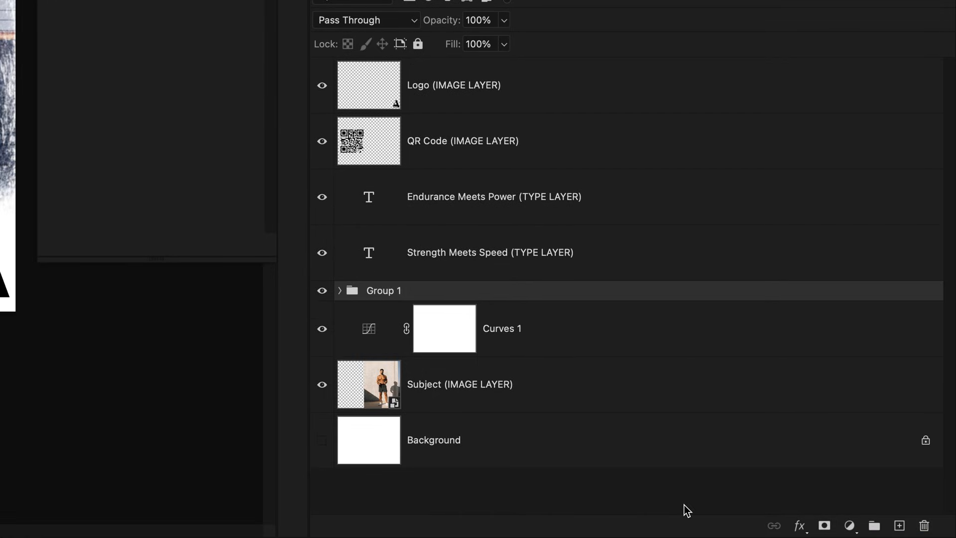
# Rename the new group of shape and grunge brush layers as "Shape And Brushes"
pyautogui.doubleClick(386, 291)
pyautogui.write('Shape And Brushes')
pyautogui.press('Return')
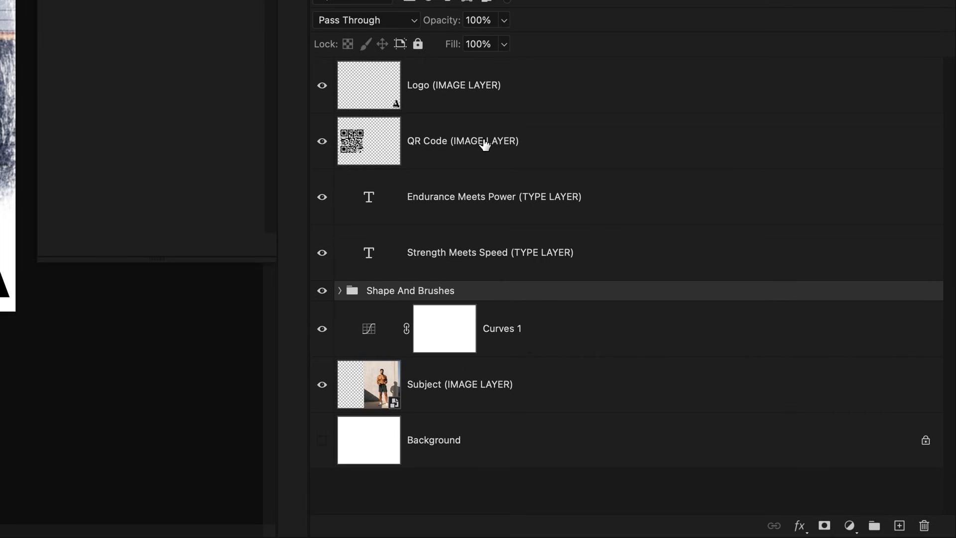
# Group the QR Code, Endurance Meets Power and Strength Meets Speed layers and name the group "Left Graphics"
pyautogui.click(636, 204)
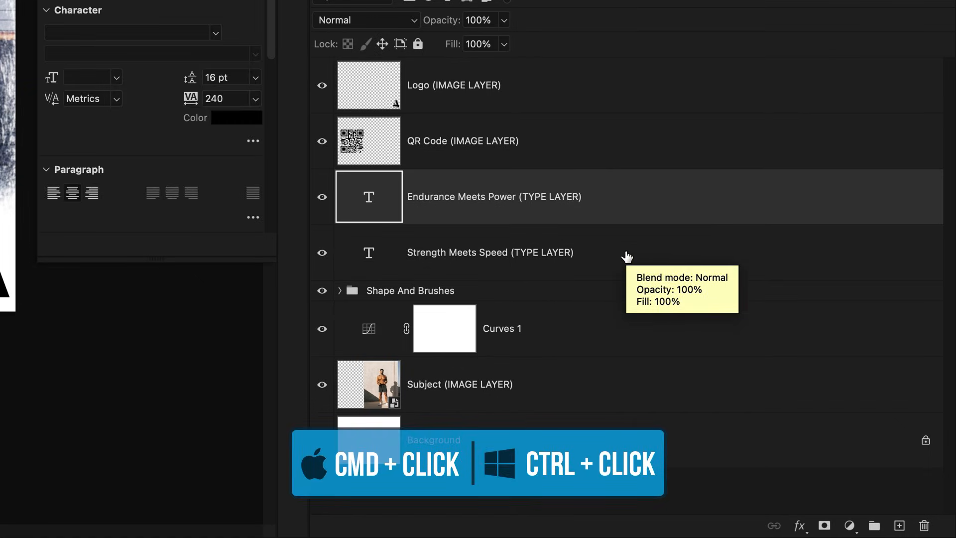
pyautogui.keyDown('super'); pyautogui.click(626, 257); pyautogui.keyUp('super')
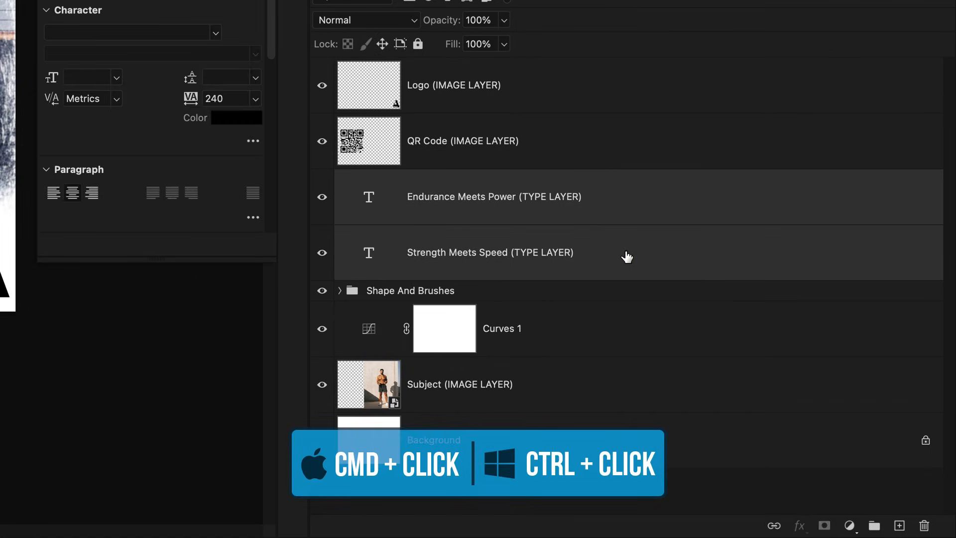
pyautogui.keyDown('super'); pyautogui.click(576, 145); pyautogui.keyUp('super')
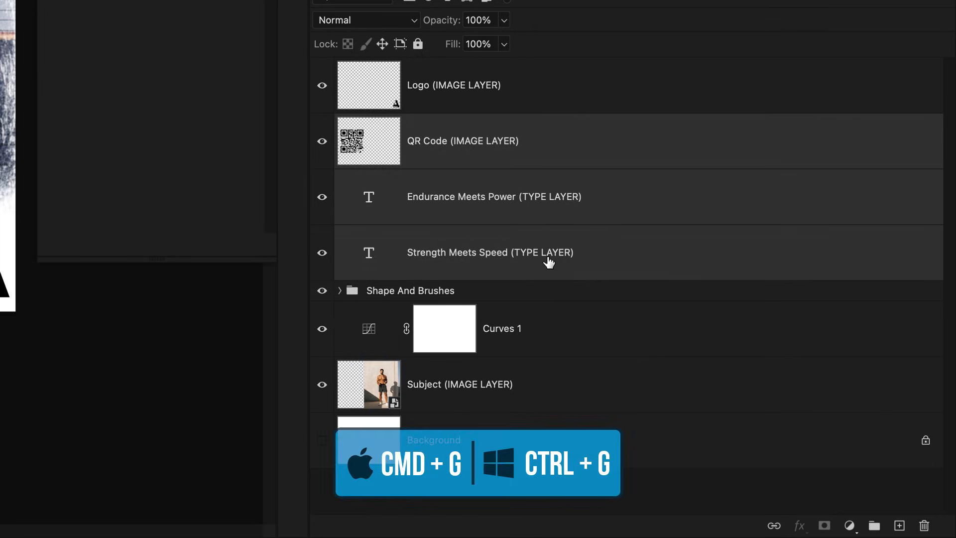
pyautogui.hotkey('ctrl', 'g')
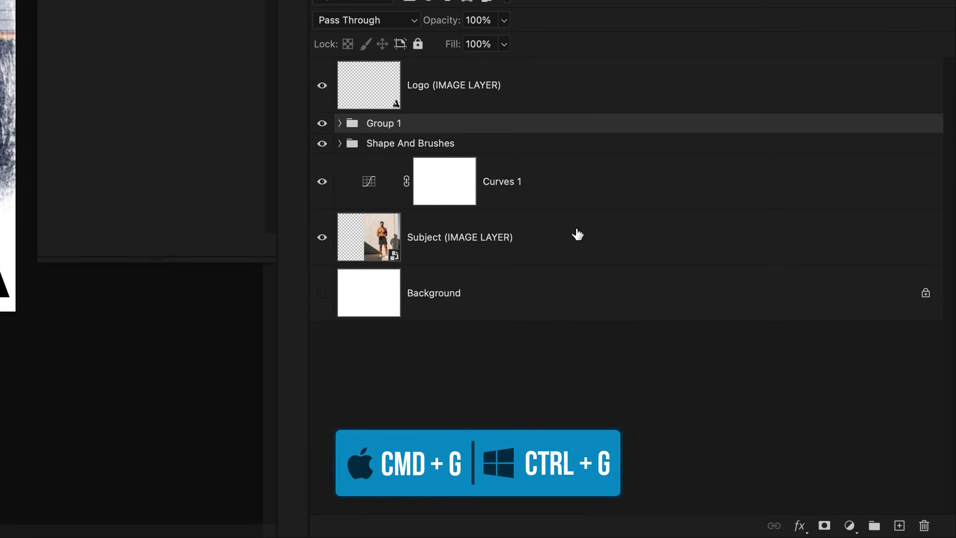
pyautogui.doubleClick(394, 123)
pyautogui.write('Left Graphics')
pyautogui.press('Return')
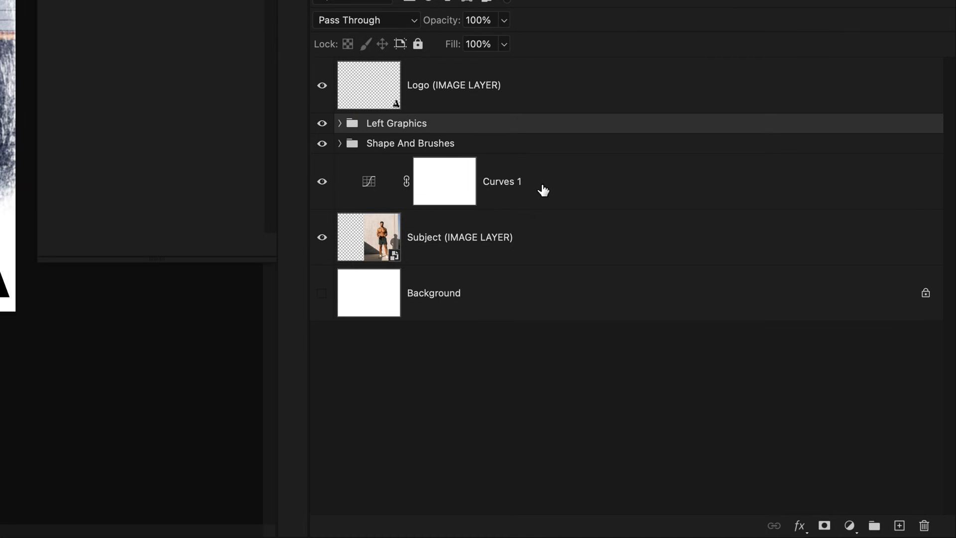
# Group the Curves 1 adjustment with the Subject image layer and name the group "Image"
pyautogui.click(542, 189)
pyautogui.keyDown('shift'); pyautogui.click(541, 249); pyautogui.keyUp('shift')
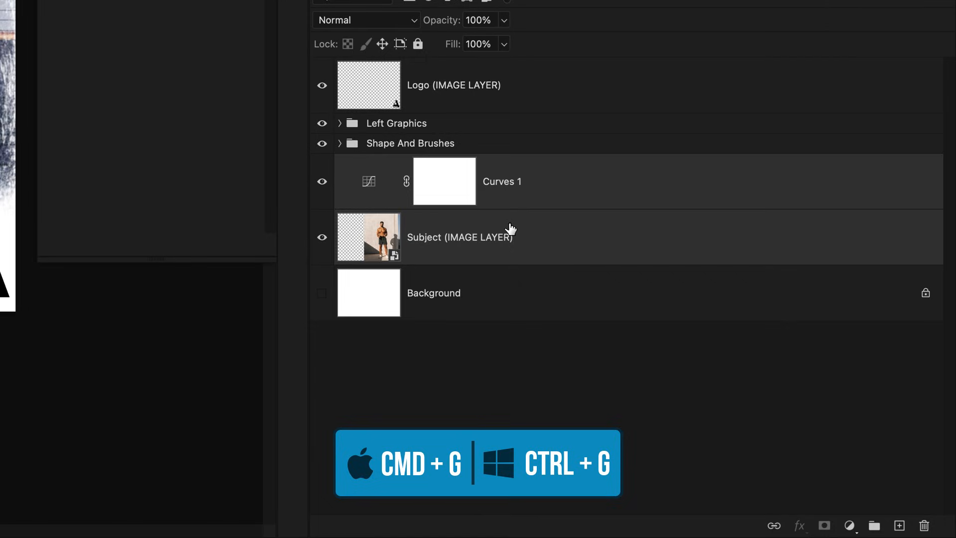
pyautogui.hotkey('ctrl', 'g')
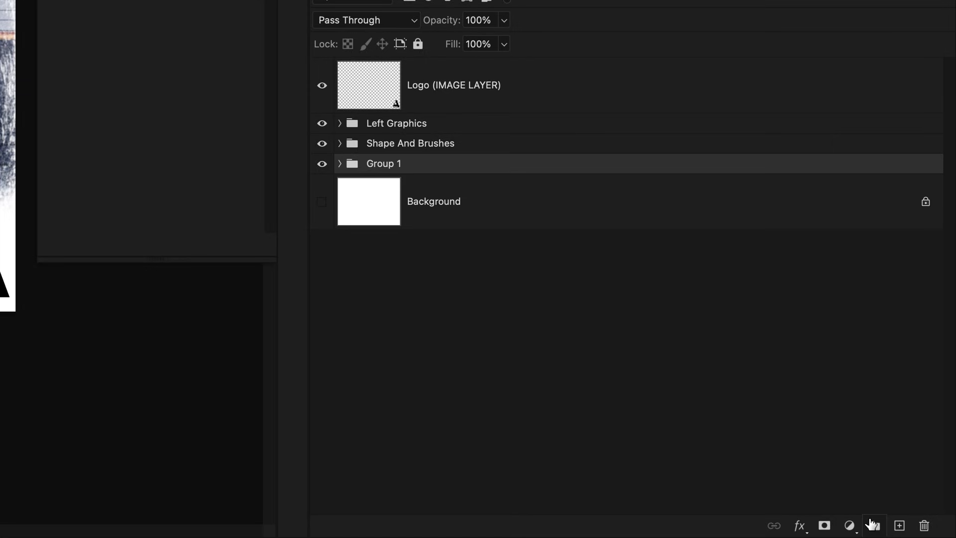
pyautogui.doubleClick(382, 164)
pyautogui.write('Image')
pyautogui.press('Return')
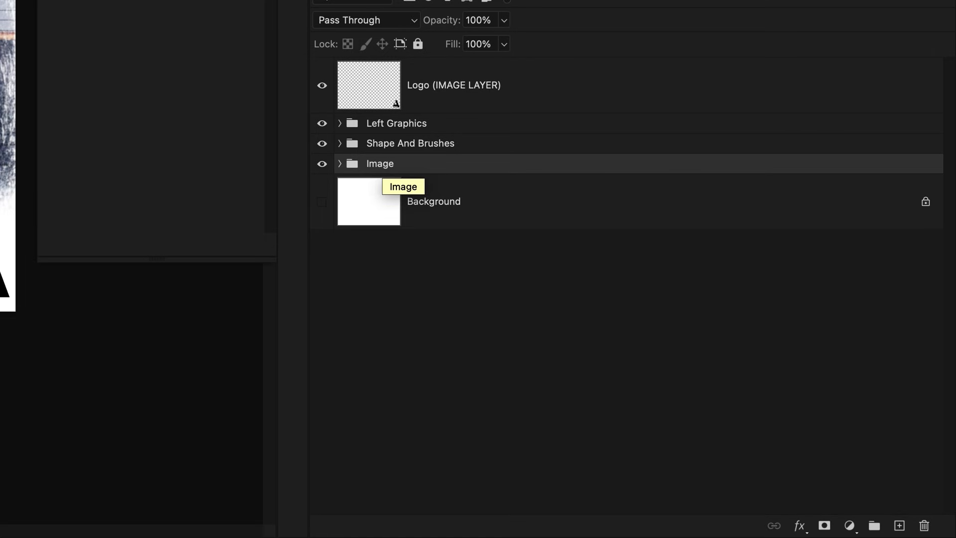
# Expand and collapse the Shape And Brushes group, and check the contents of the Left Graphics group
pyautogui.click(339, 144)
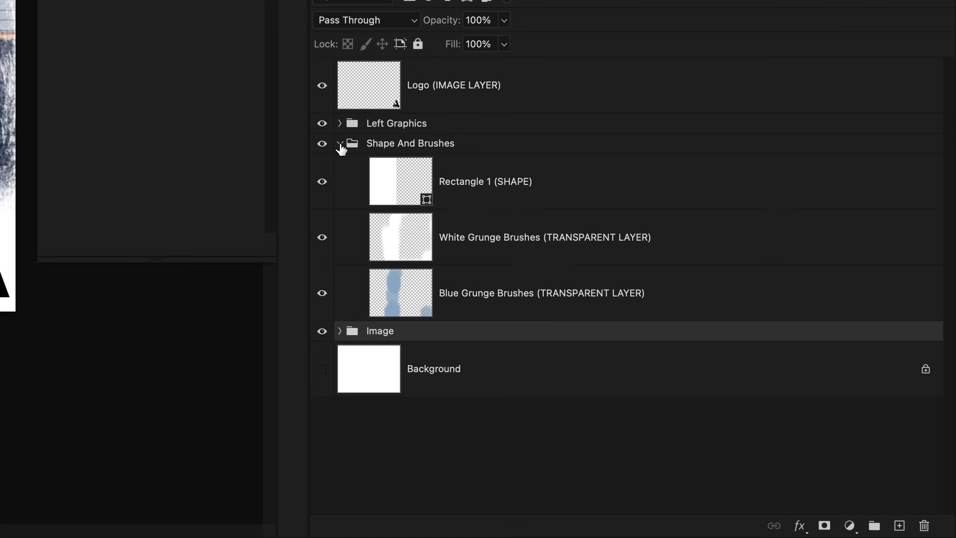
pyautogui.click(339, 144)
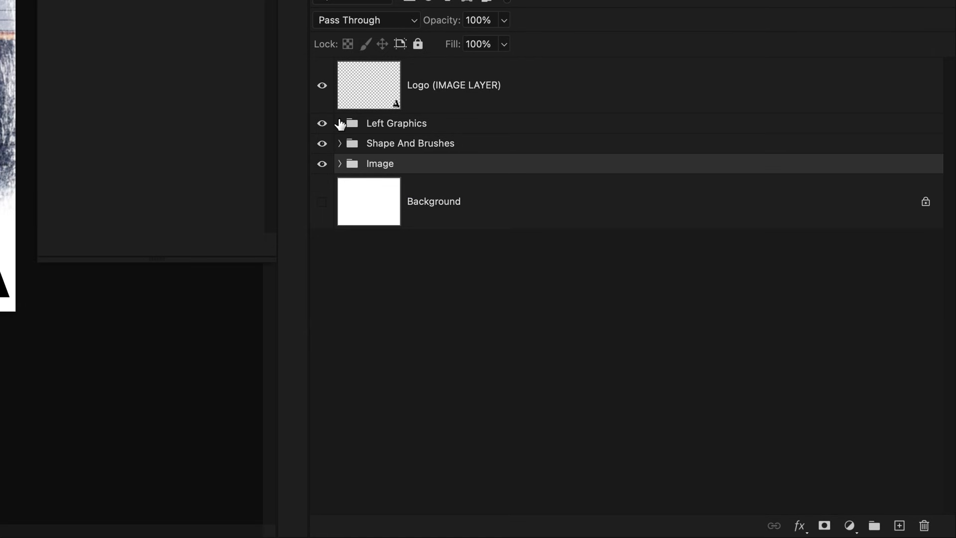
pyautogui.click(340, 123)
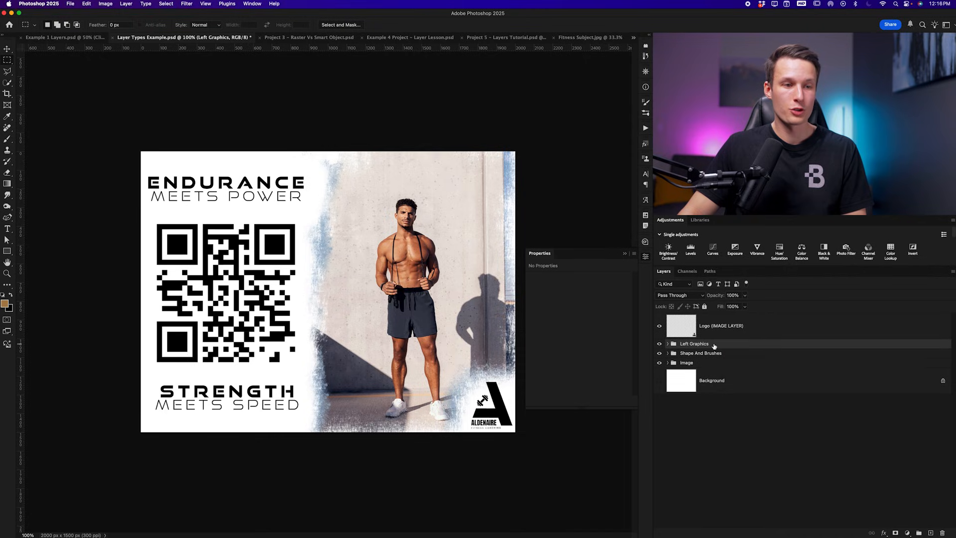
# Try the Left Graphics group beneath Shape And Brushes, check the layers inside both, and return it to its place above
pyautogui.moveTo(714, 345); pyautogui.dragTo(713, 360)
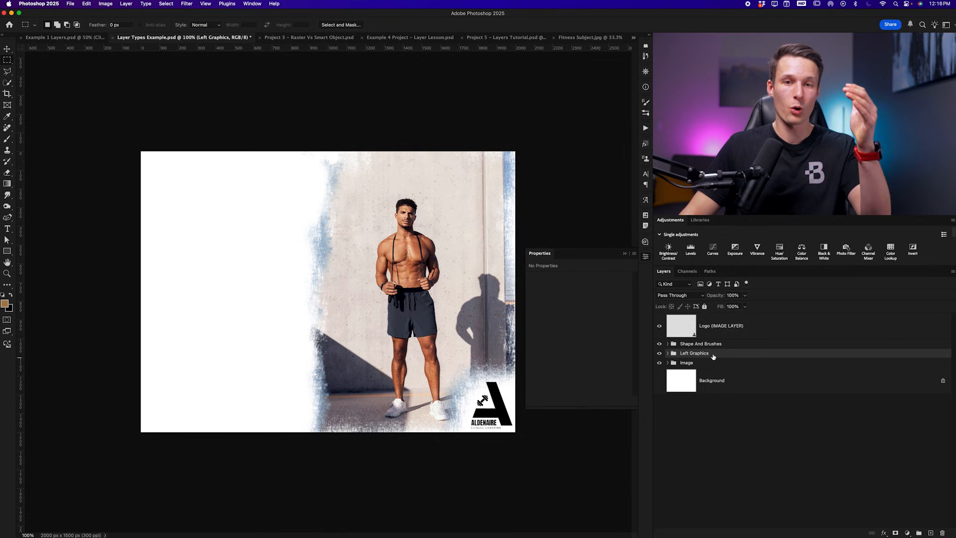
pyautogui.click(668, 353)
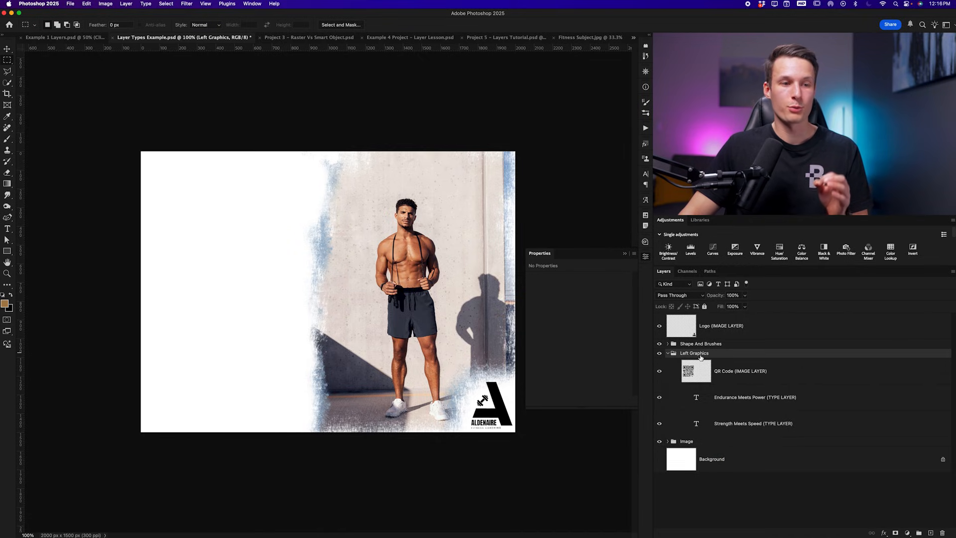
pyautogui.click(667, 344)
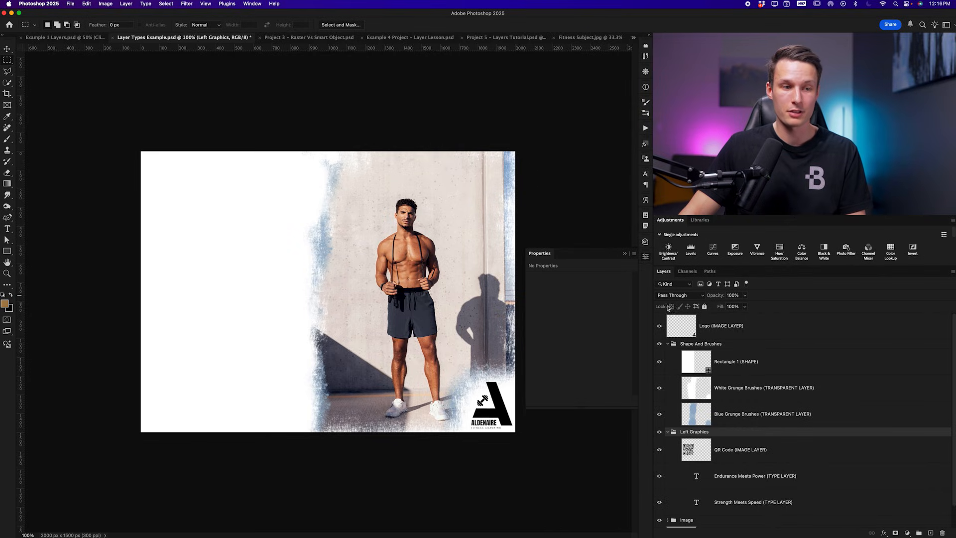
pyautogui.click(668, 344)
pyautogui.moveTo(701, 355); pyautogui.dragTo(699, 340)
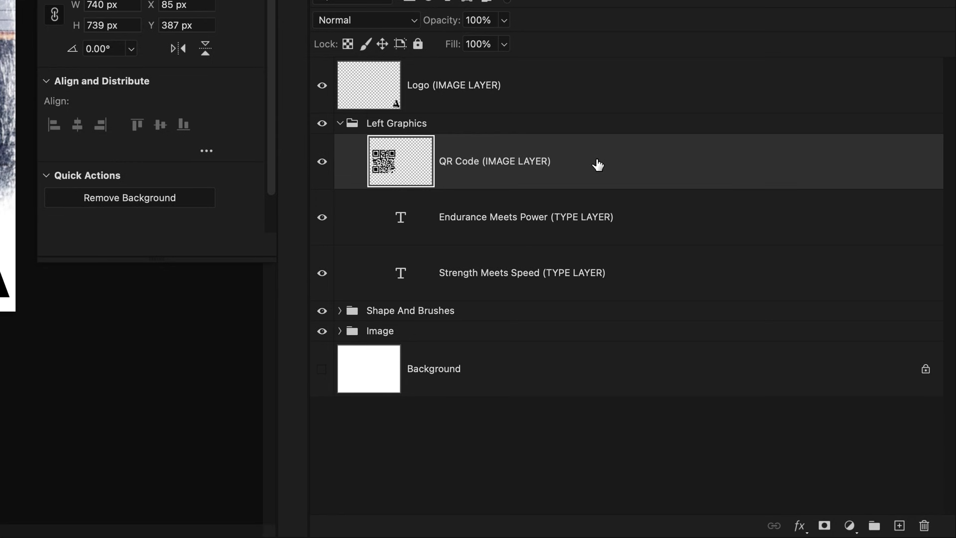
# Assign the Red color label to the QR Code layer in the Left Graphics group
pyautogui.rightClick(598, 163)
pyautogui.moveTo(710, 523)
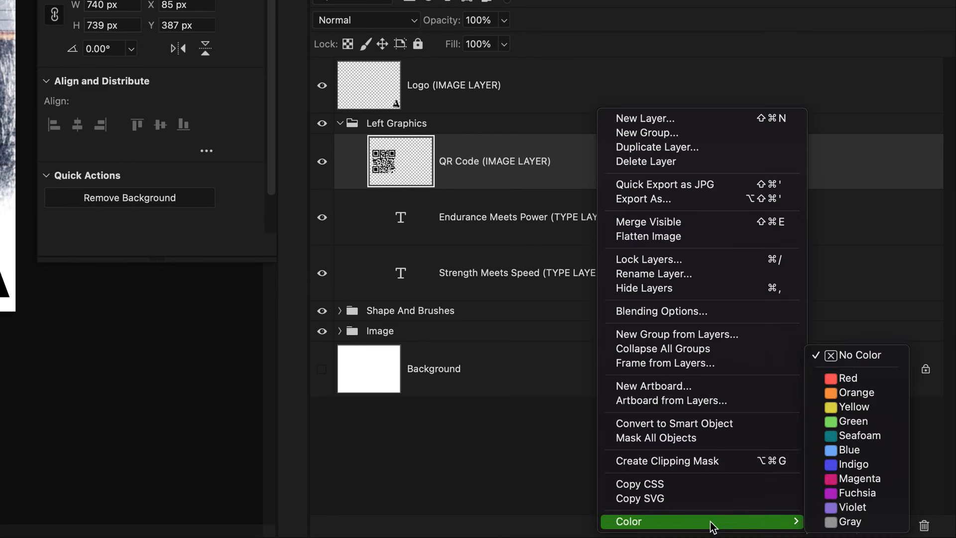
pyautogui.click(864, 385)
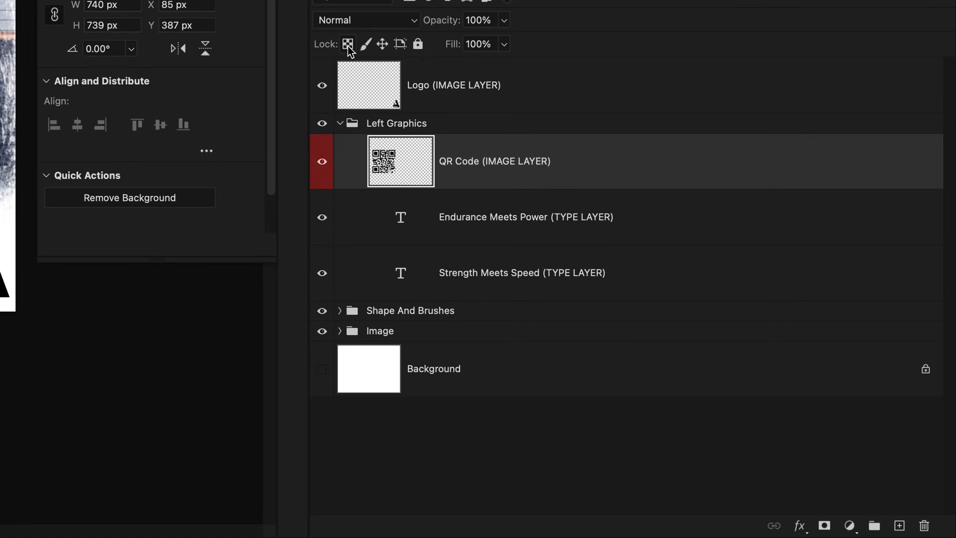
# Fully lock and unlock the QR Code layer, and lock only its position
pyautogui.click(419, 44)
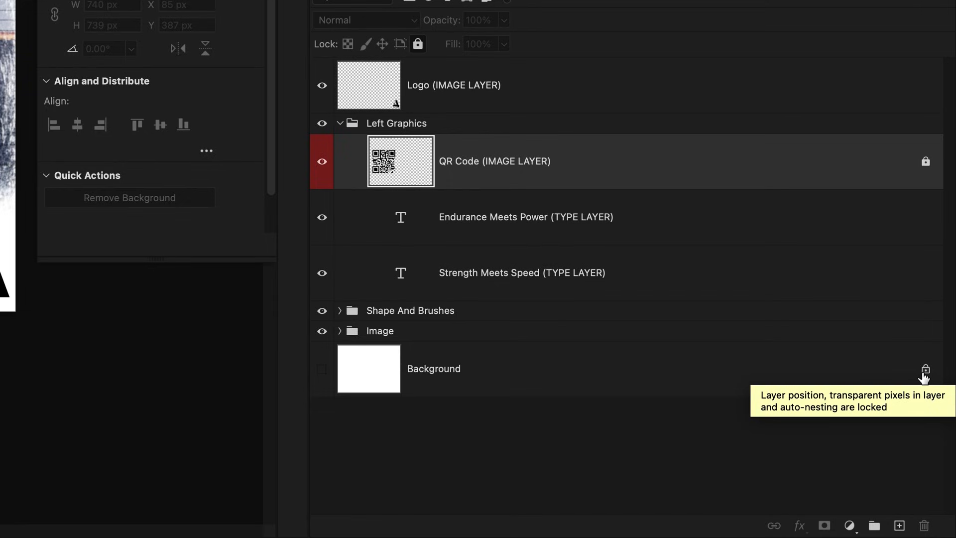
pyautogui.click(926, 163)
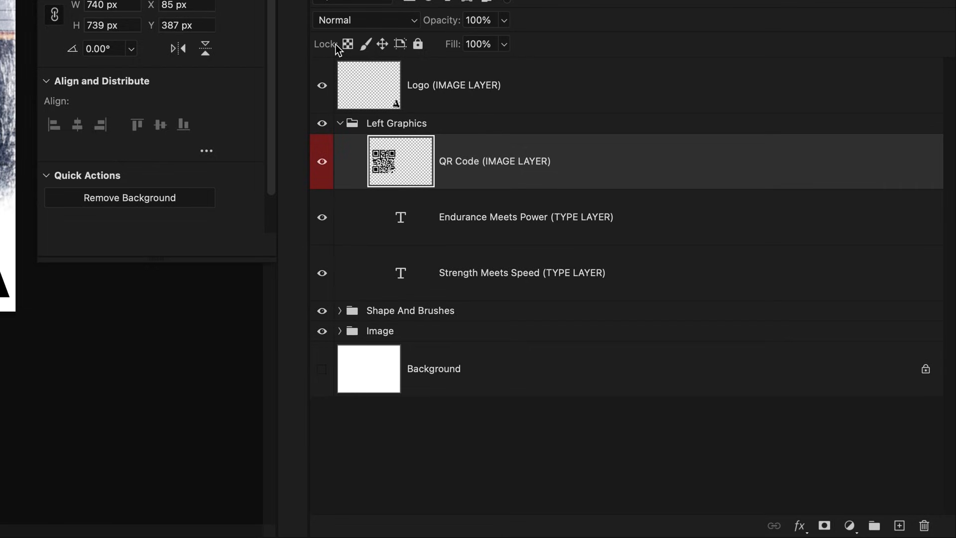
pyautogui.click(385, 46)
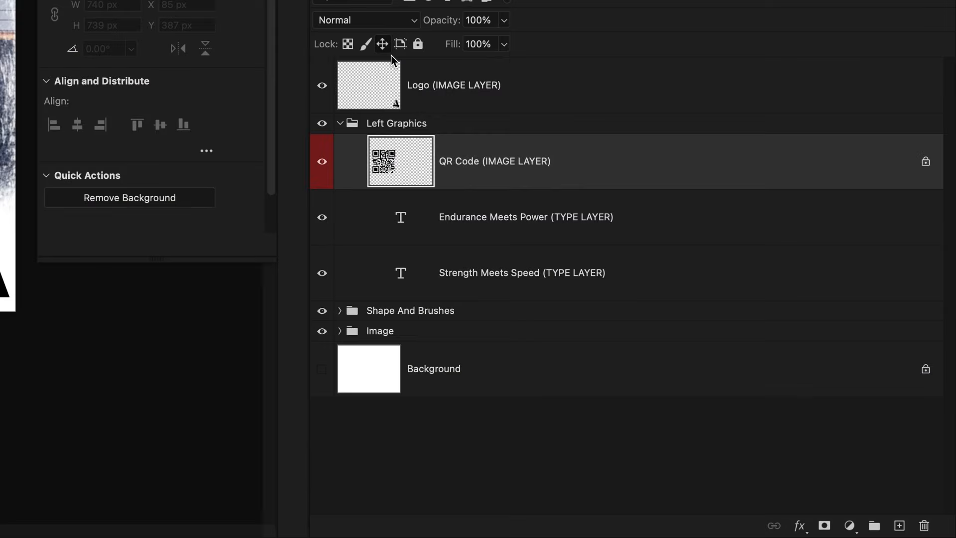
# Collapse the Left Graphics group and expand the Image group to examine the Subject image layer
pyautogui.click(341, 123)
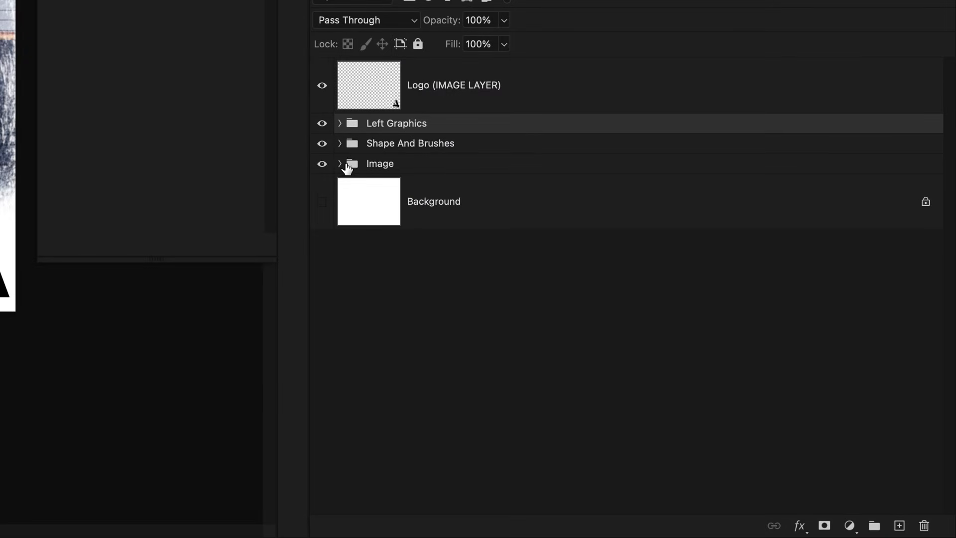
pyautogui.click(340, 164)
pyautogui.click(432, 270)
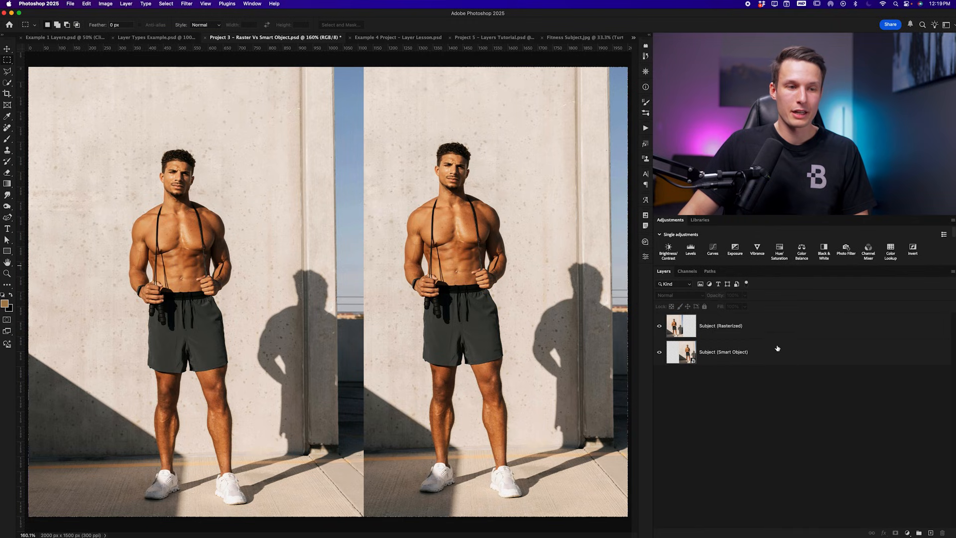
# Shrink the Subject (Rasterized) layer to a tiny size at its lower-left corner, and scale it back up to fill the left half
pyautogui.click(770, 353)
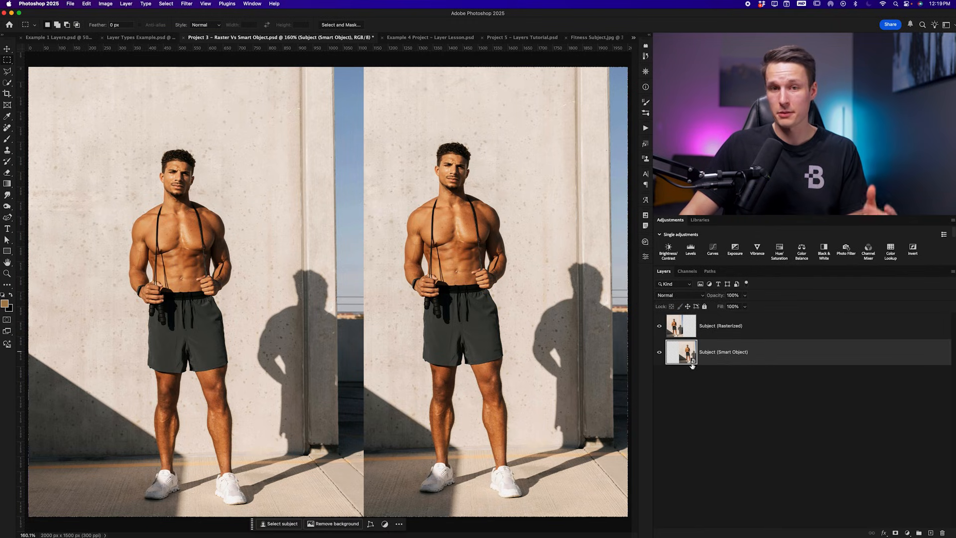
pyautogui.click(755, 330)
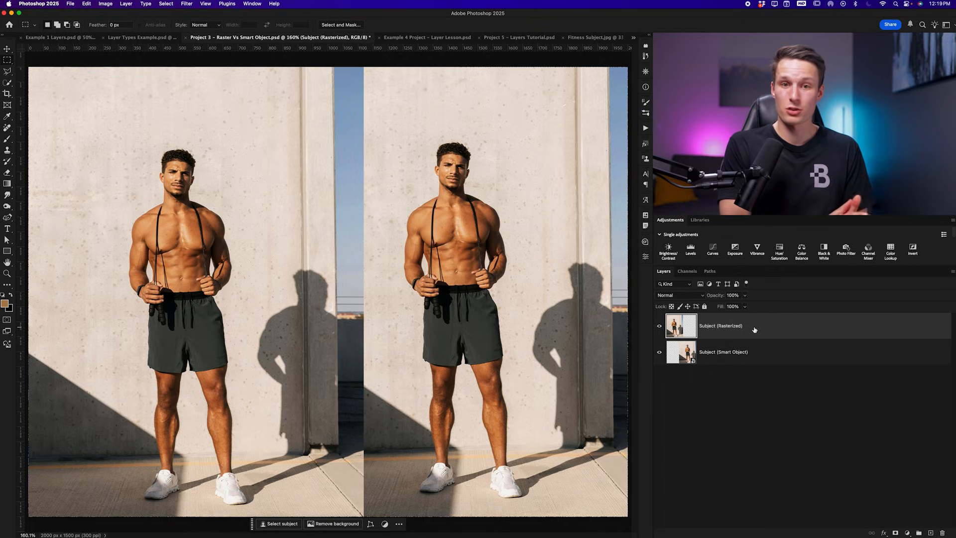
pyautogui.press('v')
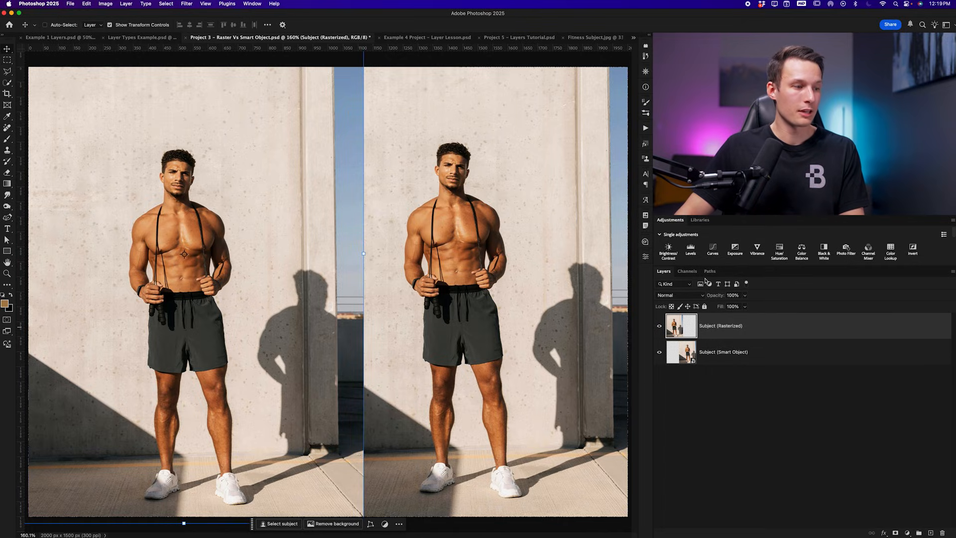
pyautogui.press('super+1')
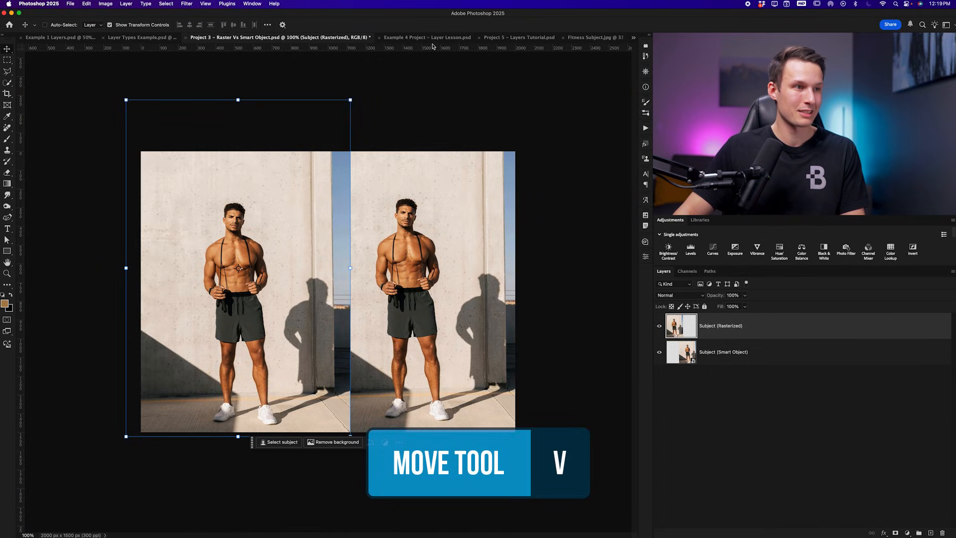
pyautogui.moveTo(351, 99); pyautogui.dragTo(133, 416)
pyautogui.click(173, 454)
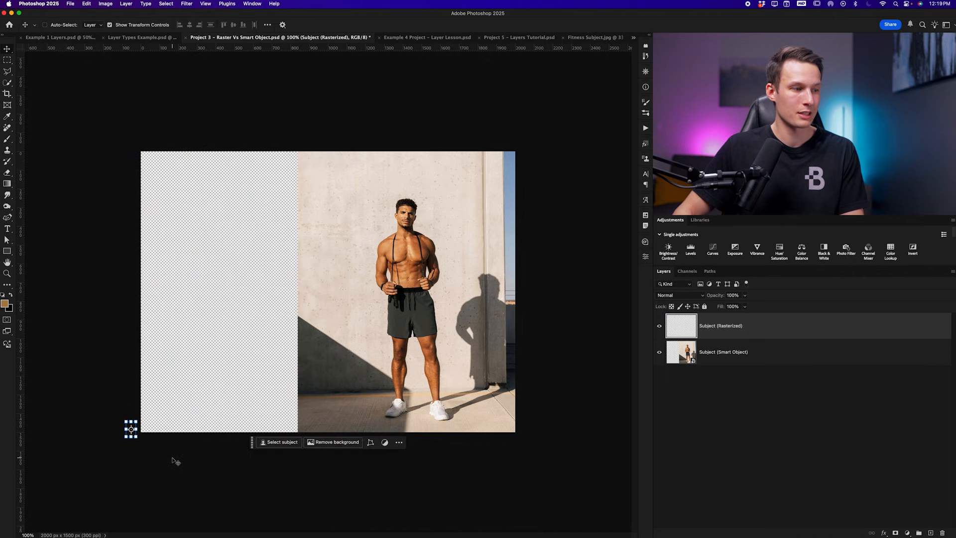
pyautogui.moveTo(135, 422); pyautogui.dragTo(412, 188)
pyautogui.press('Return')
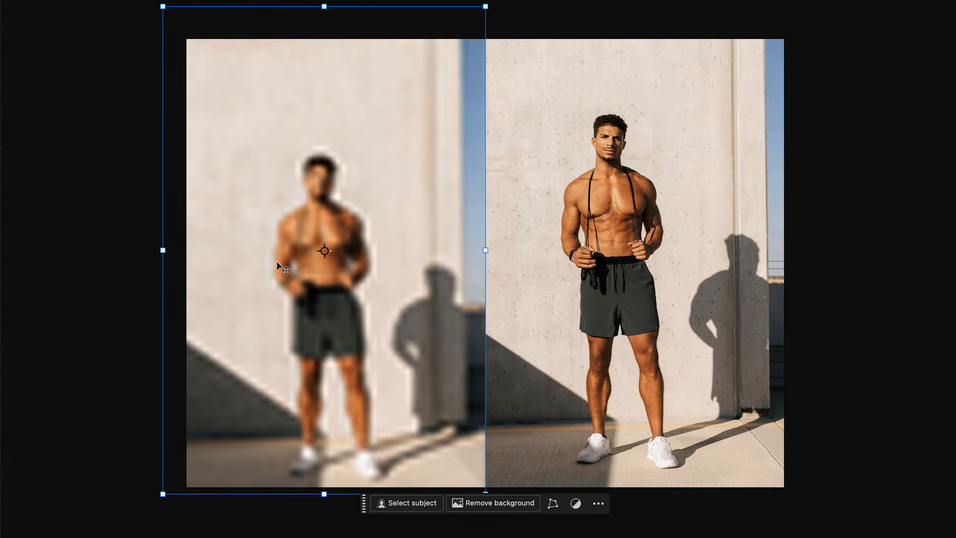
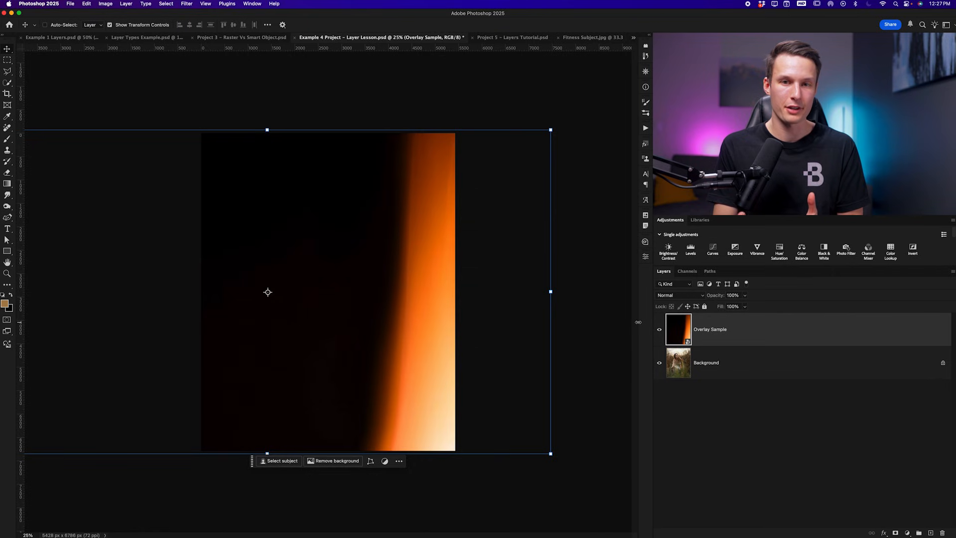
# Toggle the Overlay Sample layer off and on to compare the portrait with and without it
pyautogui.click(661, 330)
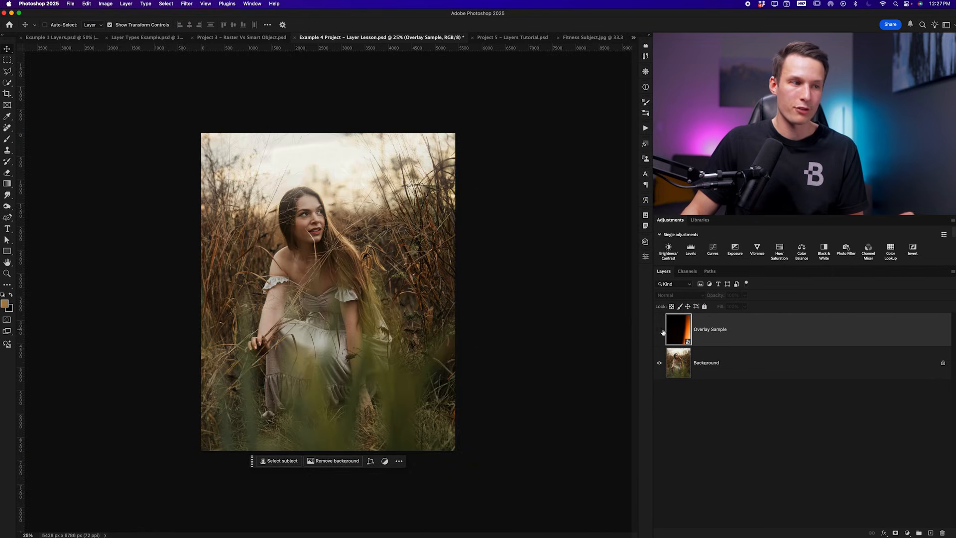
pyautogui.click(661, 330)
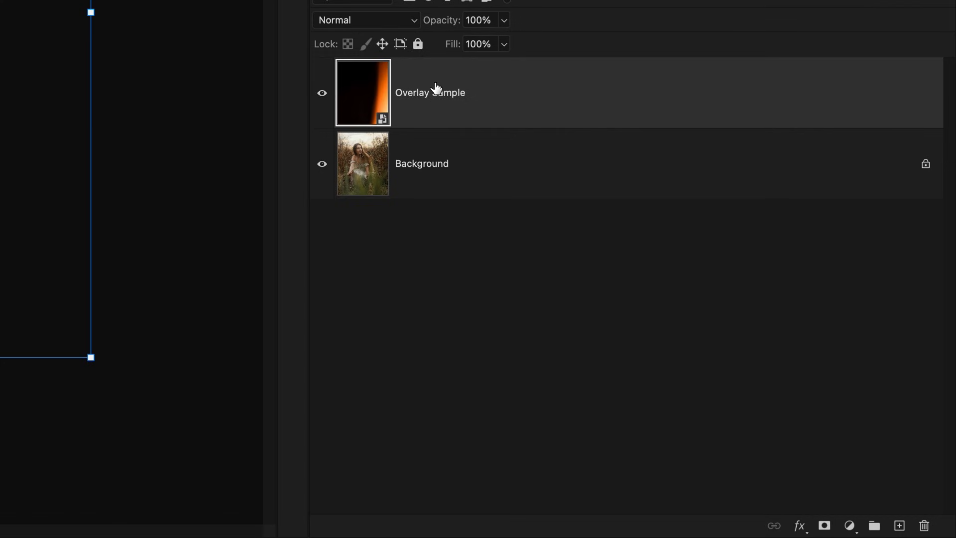
# Set the Overlay Sample layer's blend mode to Color Dodge
pyautogui.moveTo(435, 86)
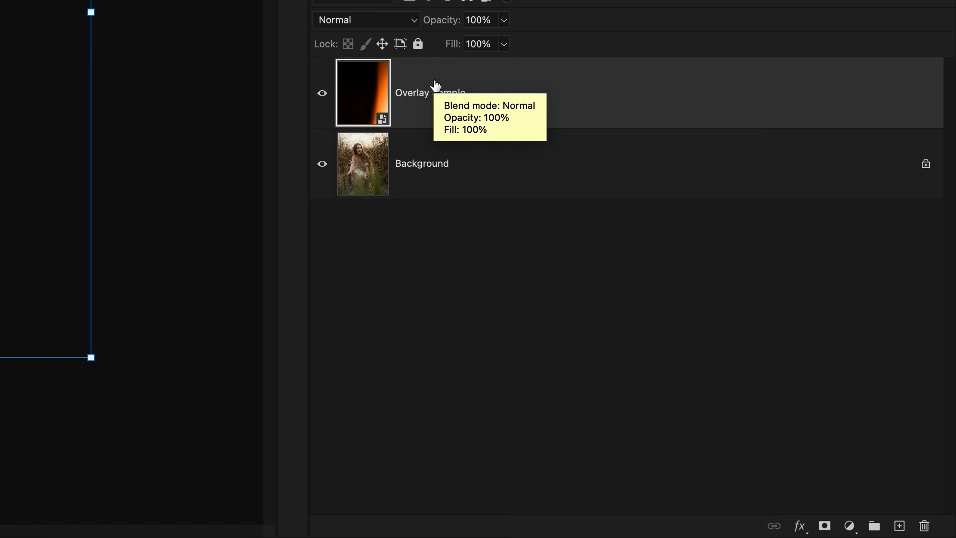
pyautogui.click(402, 22)
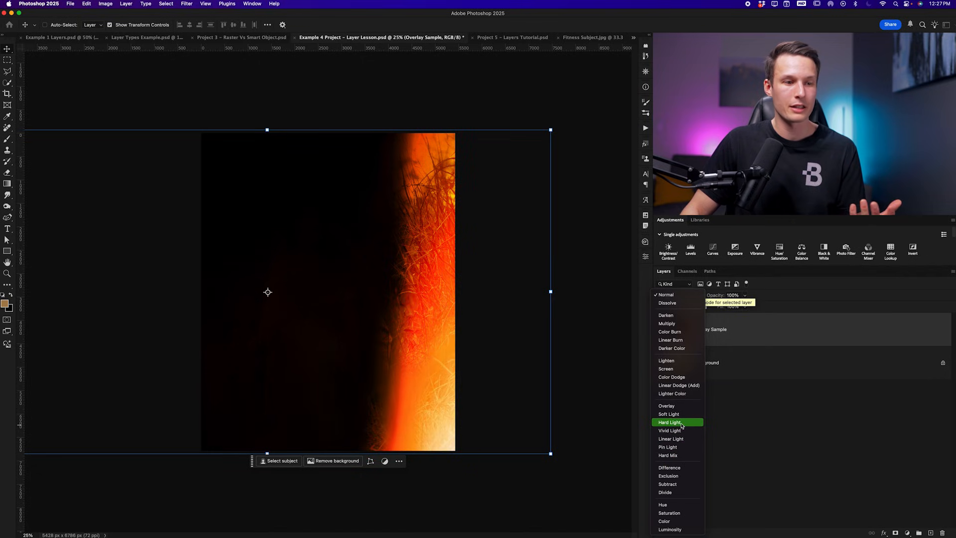
pyautogui.click(678, 386)
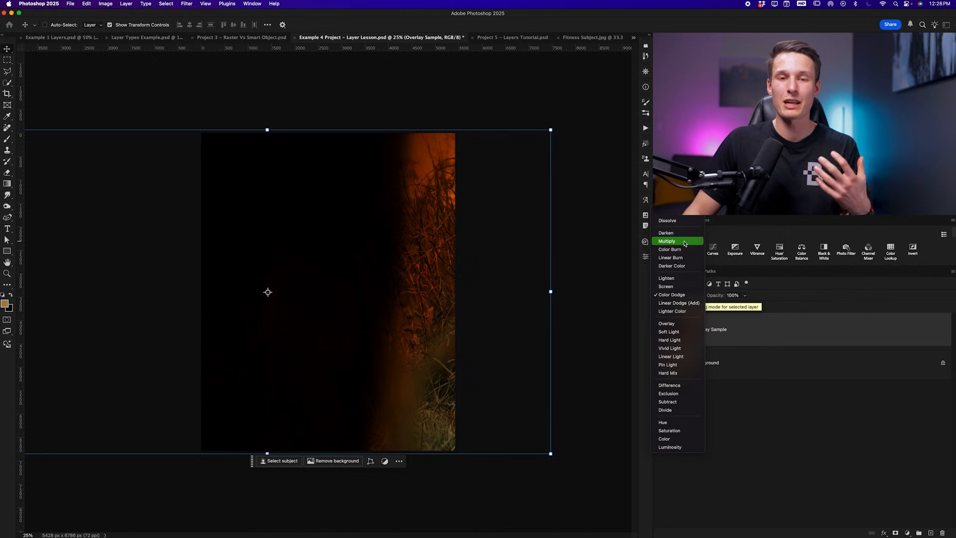
# Try Multiply on the Overlay Sample layer, and set its blend mode to Screen
pyautogui.click(685, 244)
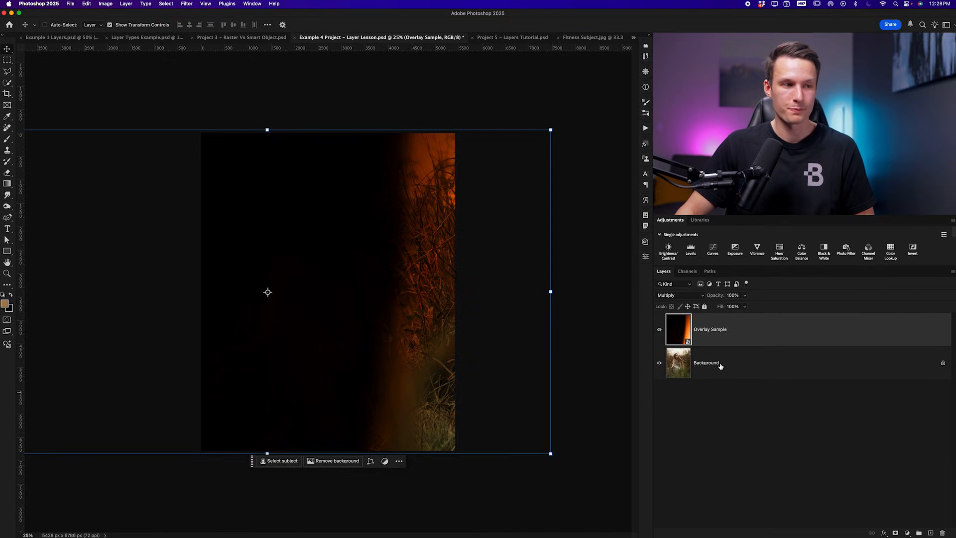
pyautogui.click(691, 297)
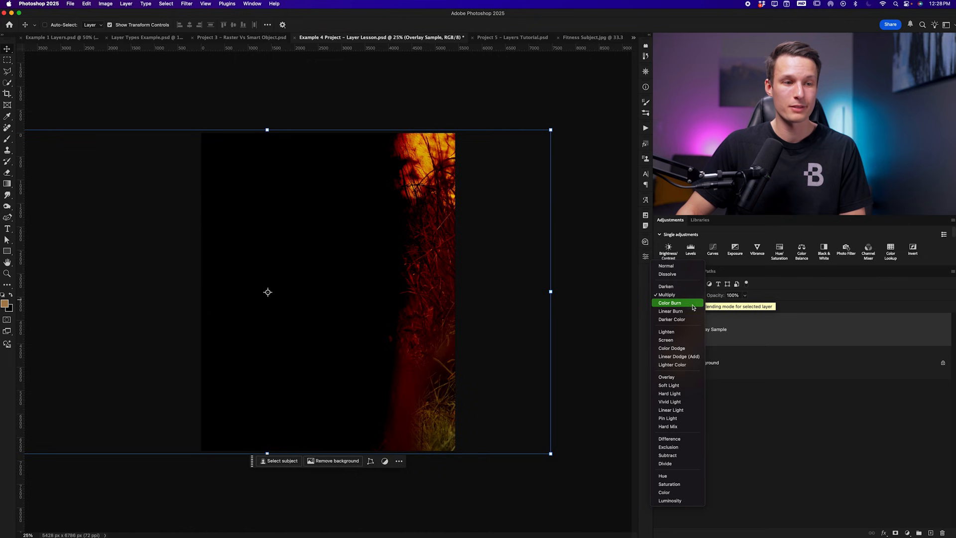
pyautogui.click(686, 341)
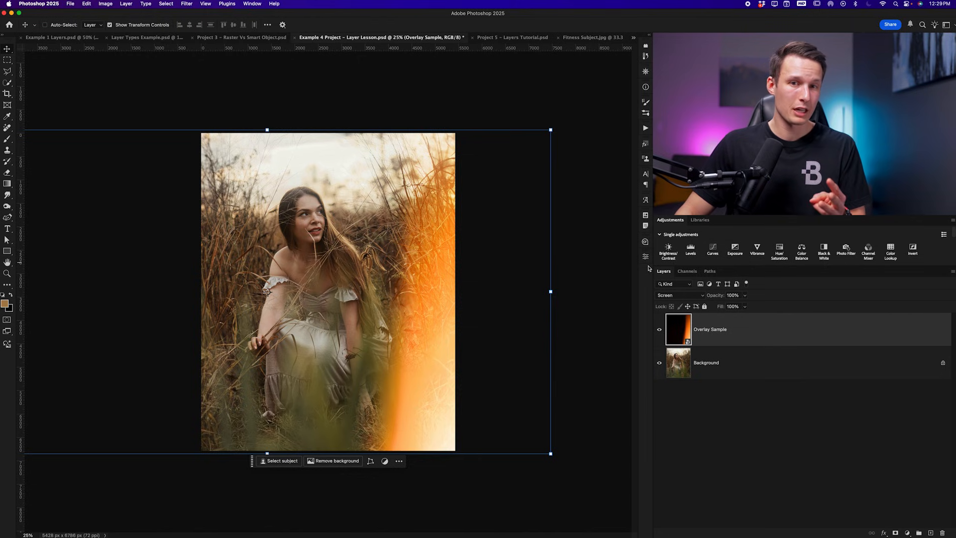
# Try the Soft Light blend mode on the Overlay Sample layer, and return it to Screen
pyautogui.click(695, 298)
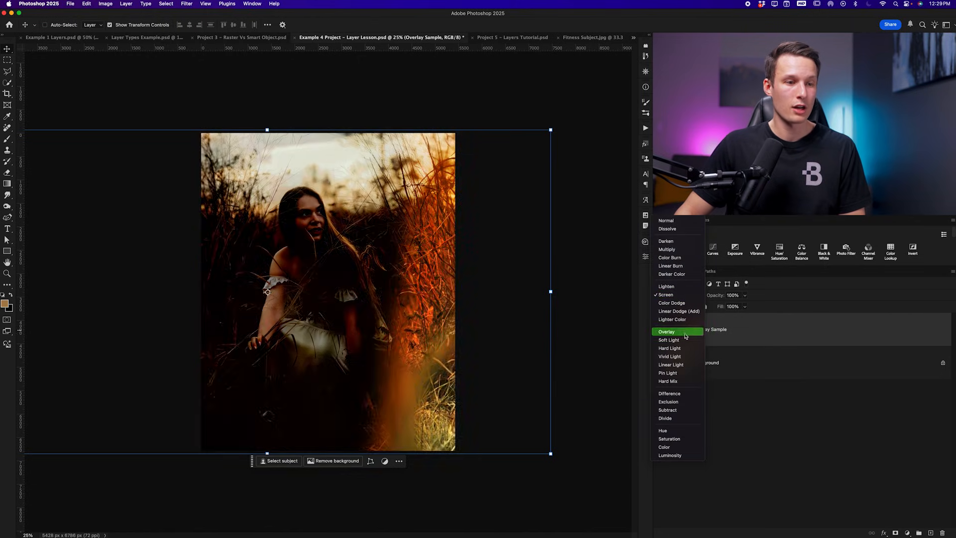
pyautogui.click(709, 339)
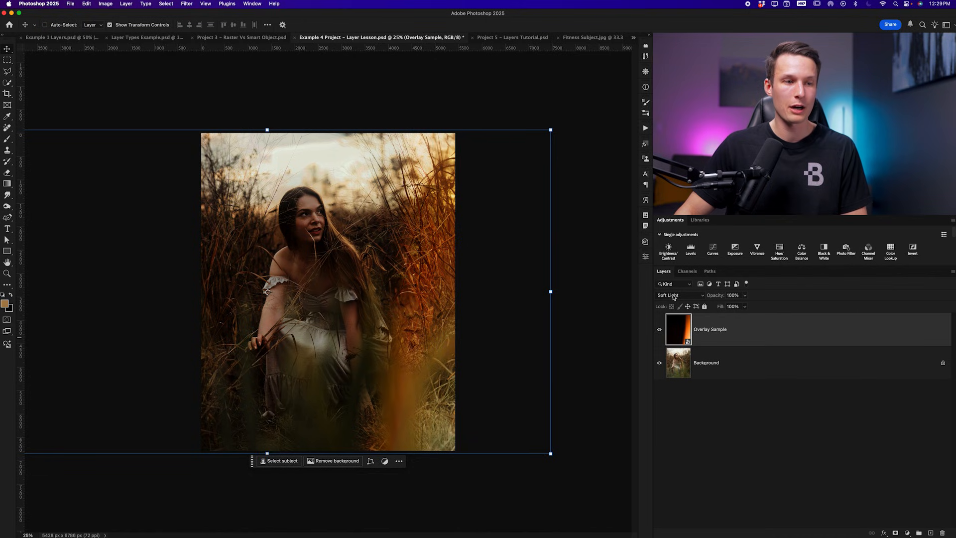
pyautogui.click(674, 297)
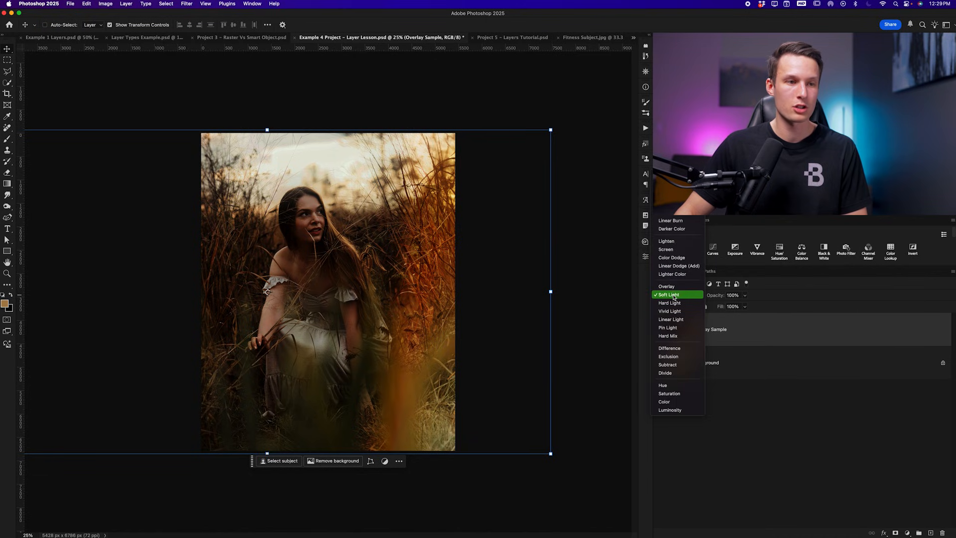
pyautogui.click(677, 250)
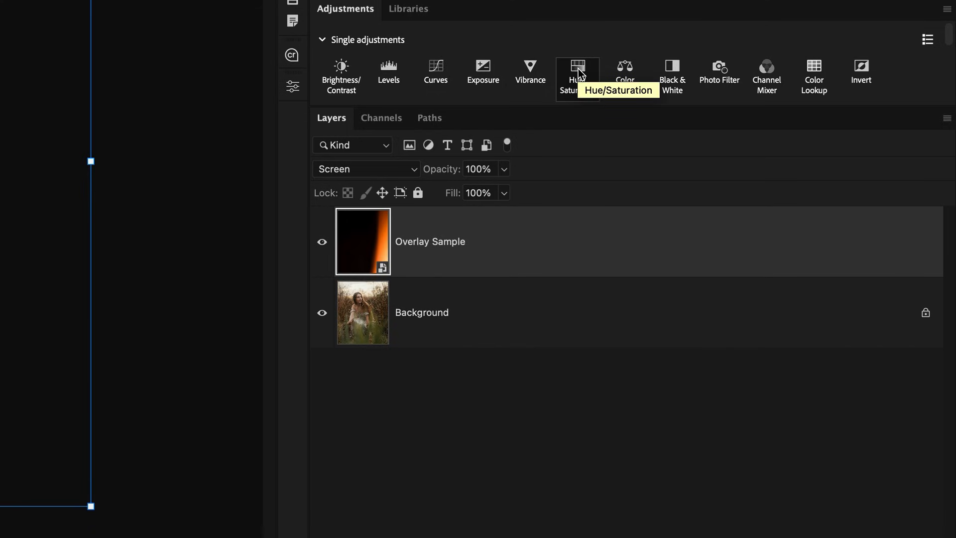
# Add a Hue/Saturation adjustment layer with hue -15 and clip it to the Overlay Sample layer
pyautogui.click(578, 73)
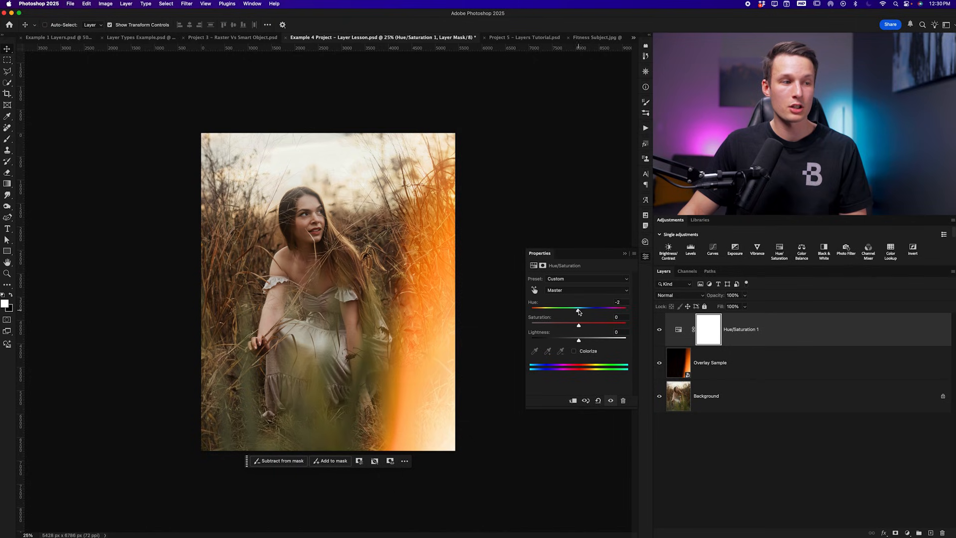
pyautogui.moveTo(579, 312)
pyautogui.mouseDown()
pyautogui.moveTo(590, 312)
pyautogui.moveTo(558, 313)
pyautogui.moveTo(595, 311)
pyautogui.moveTo(571, 312)
pyautogui.mouseUp()
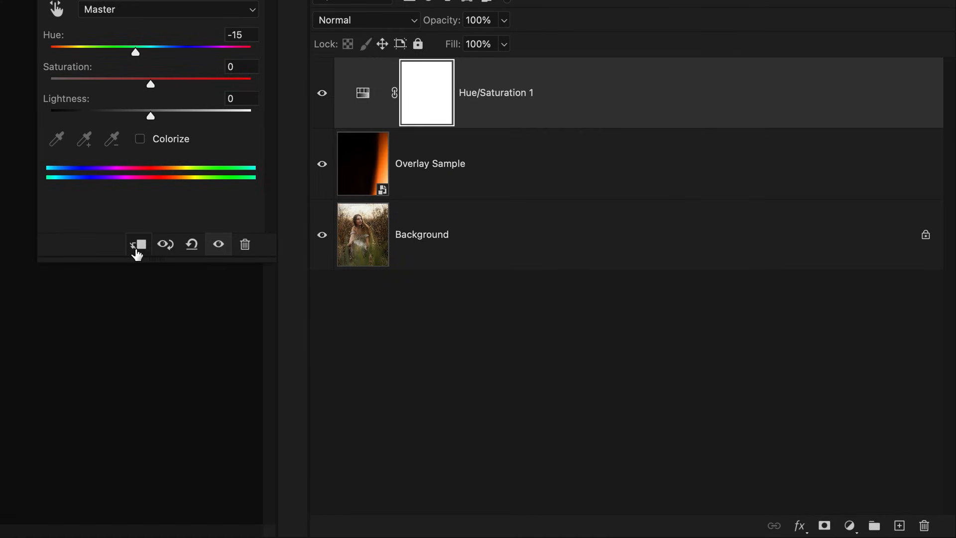
pyautogui.rightClick(590, 85)
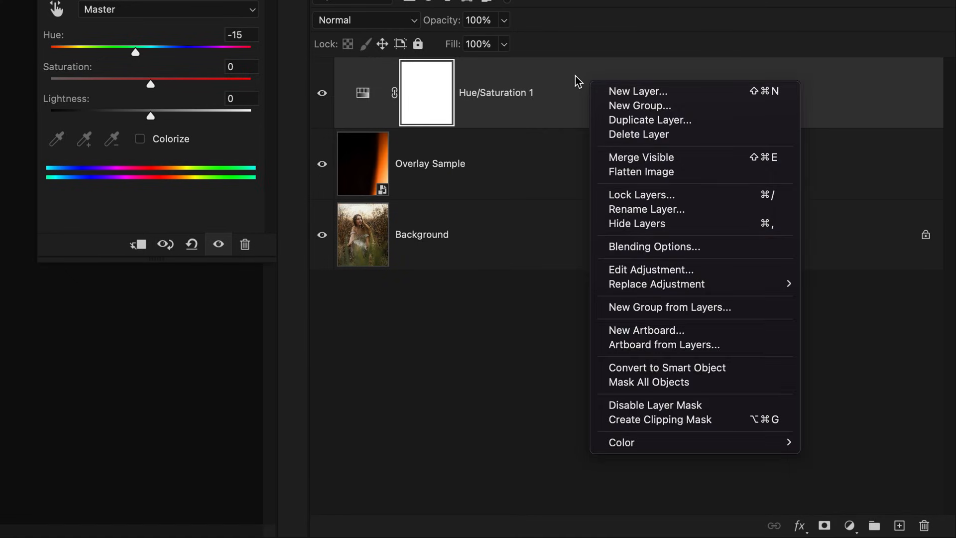
pyautogui.click(714, 419)
# Set the clipped Hue/Saturation adjustment to hue +38, saturation -63 and lightness -36
pyautogui.moveTo(136, 52)
pyautogui.mouseDown()
pyautogui.moveTo(188, 58)
pyautogui.moveTo(105, 58)
pyautogui.moveTo(194, 60)
pyautogui.moveTo(94, 52)
pyautogui.moveTo(171, 58)
pyautogui.moveTo(120, 51)
pyautogui.mouseUp()
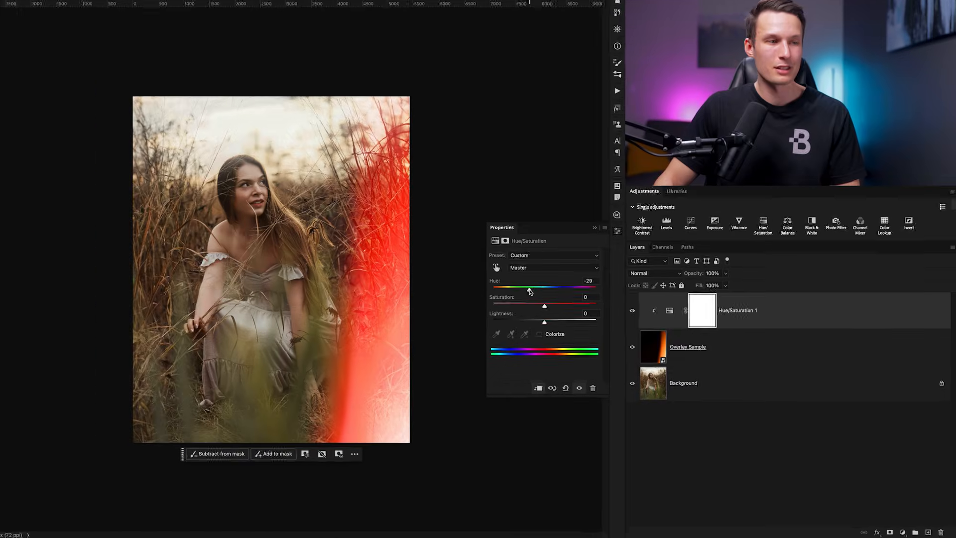
pyautogui.moveTo(531, 292); pyautogui.dragTo(529, 291)
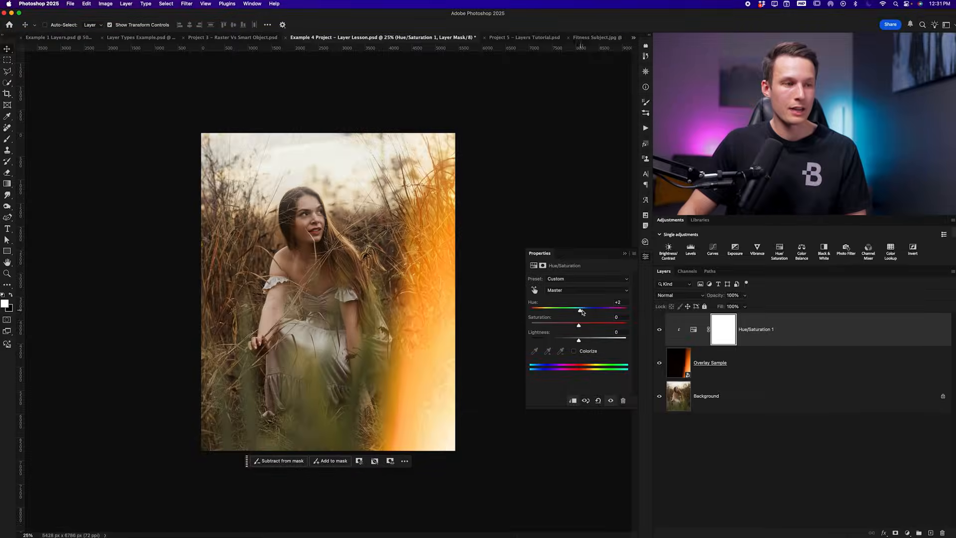
pyautogui.moveTo(118, 52); pyautogui.dragTo(170, 54)
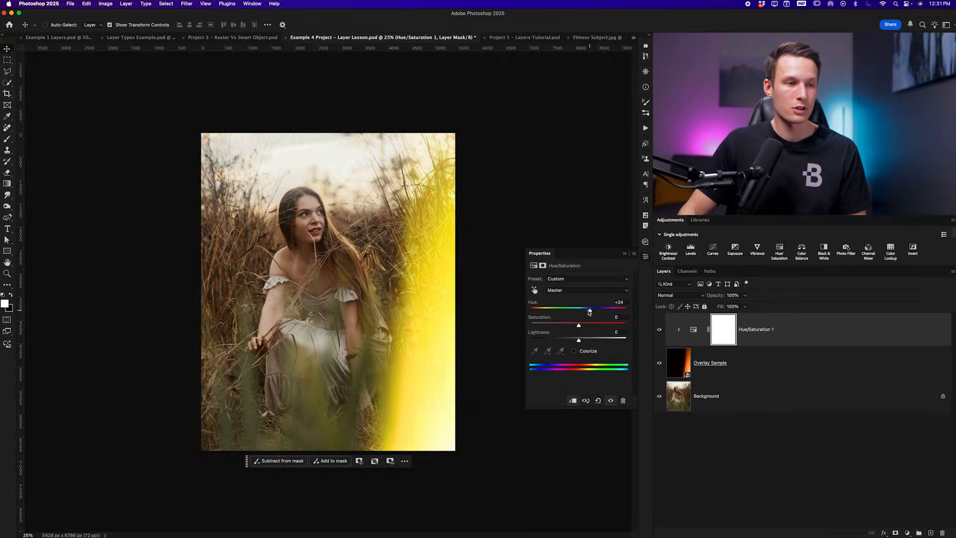
pyautogui.moveTo(589, 311); pyautogui.dragTo(582, 310)
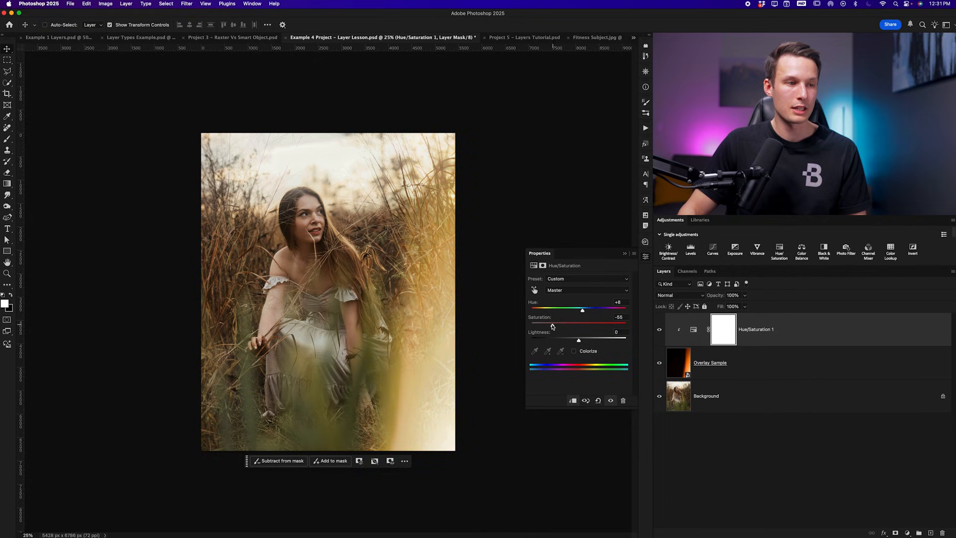
pyautogui.moveTo(579, 342); pyautogui.dragTo(562, 340)
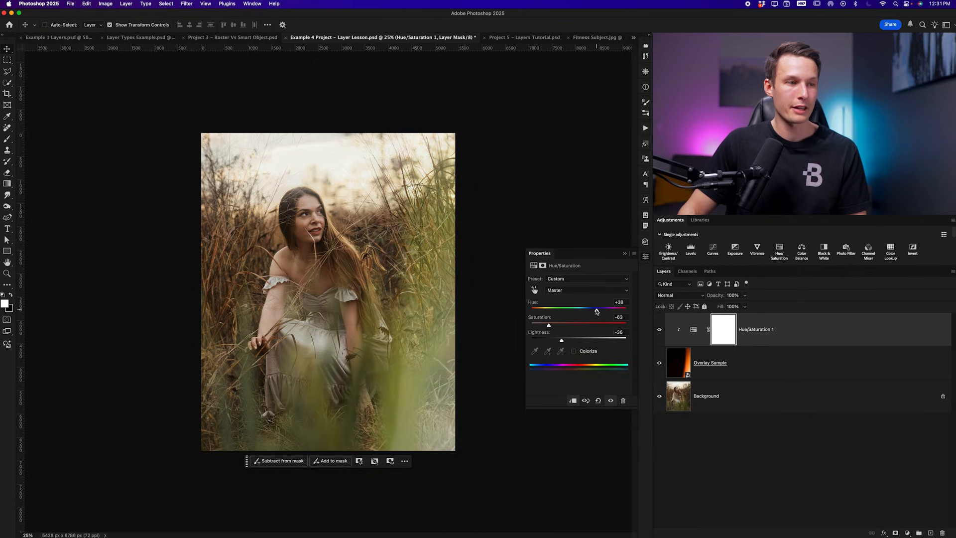
pyautogui.moveTo(596, 311); pyautogui.dragTo(596, 311)
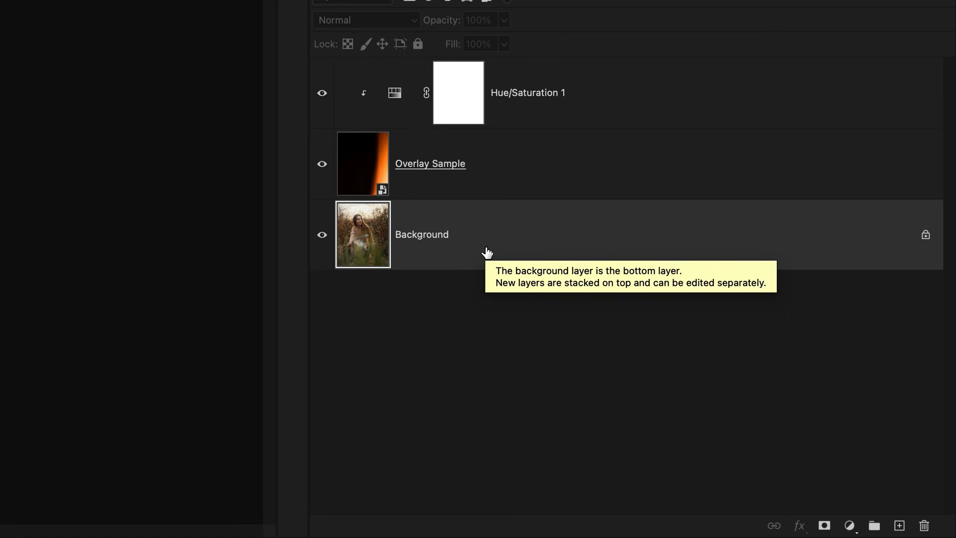
# Duplicate the Background layer as Brighten and set the copy's blend mode to Screen
pyautogui.hotkey('ctrl', 'j')
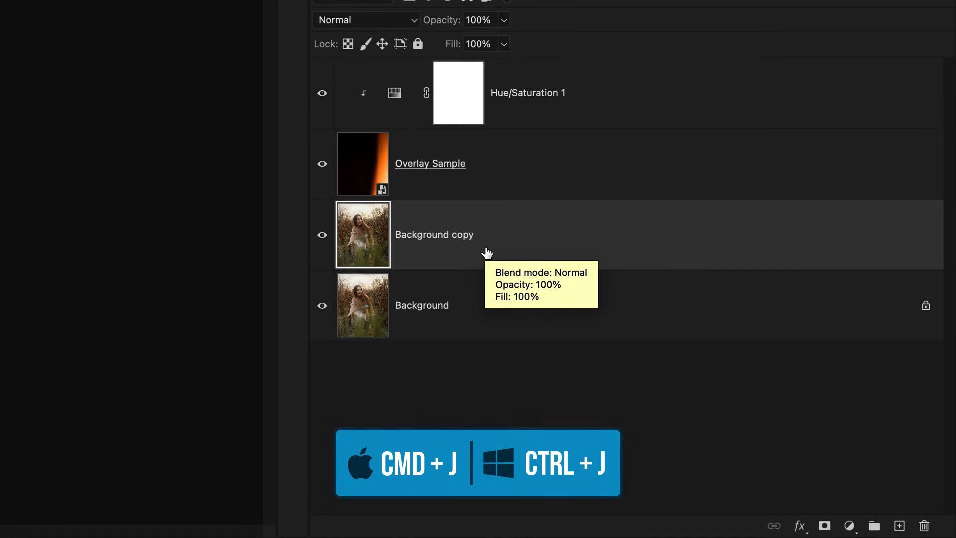
pyautogui.doubleClick(447, 235)
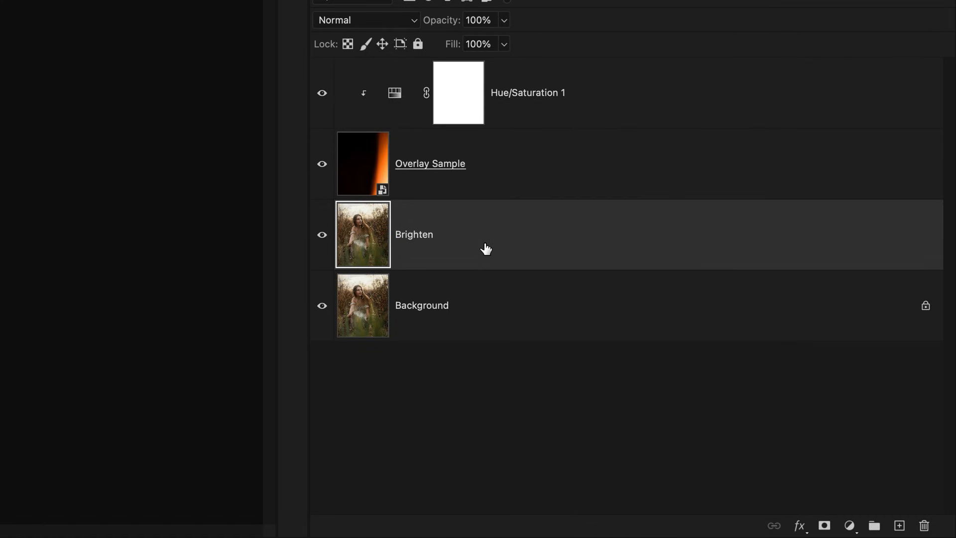
pyautogui.click(361, 22)
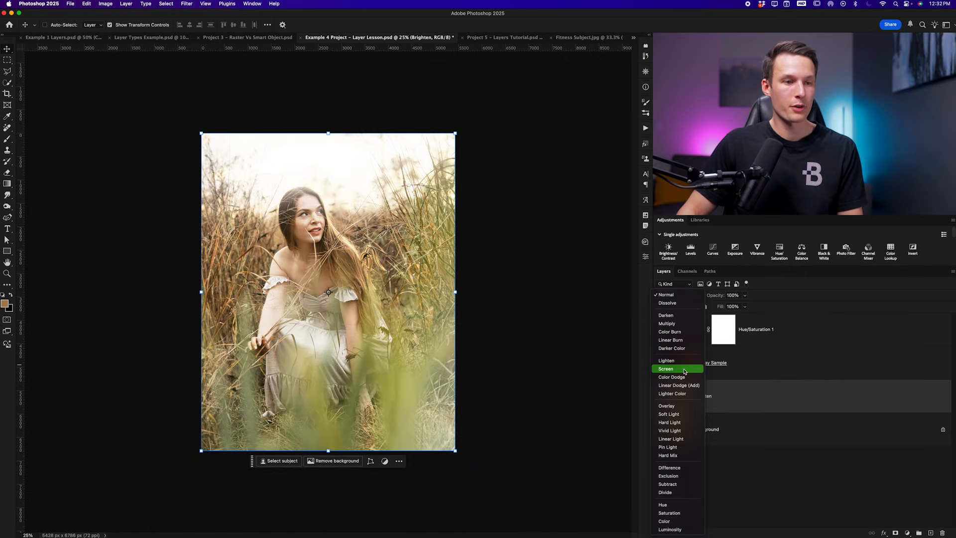
pyautogui.click(684, 370)
# Toggle the Brighten layer off and on to compare the portrait with and without it
pyautogui.click(660, 395)
pyautogui.click(660, 396)
pyautogui.click(660, 396)
pyautogui.click(659, 396)
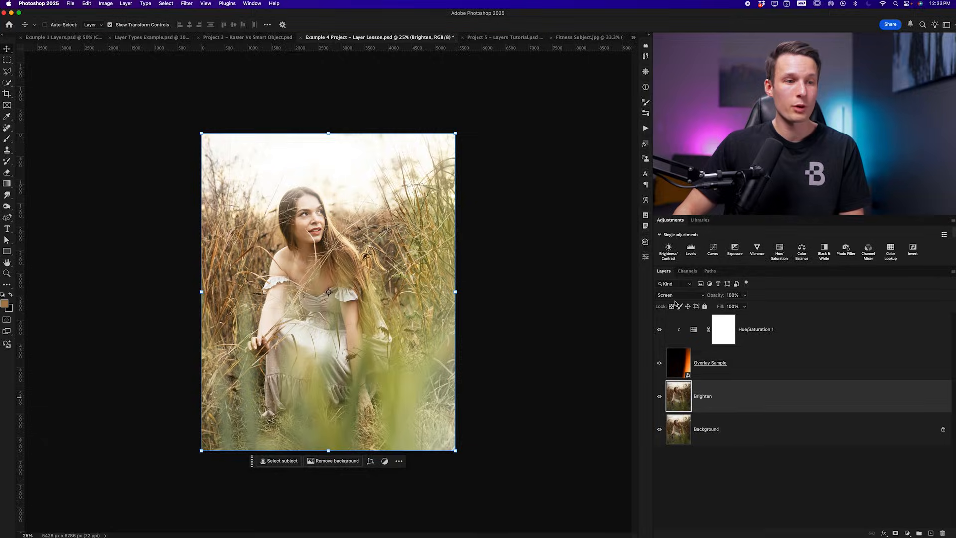
# Try Multiply on the Brighten layer and return it to Screen, comparing the portrait with the layer hidden and shown
pyautogui.click(673, 295)
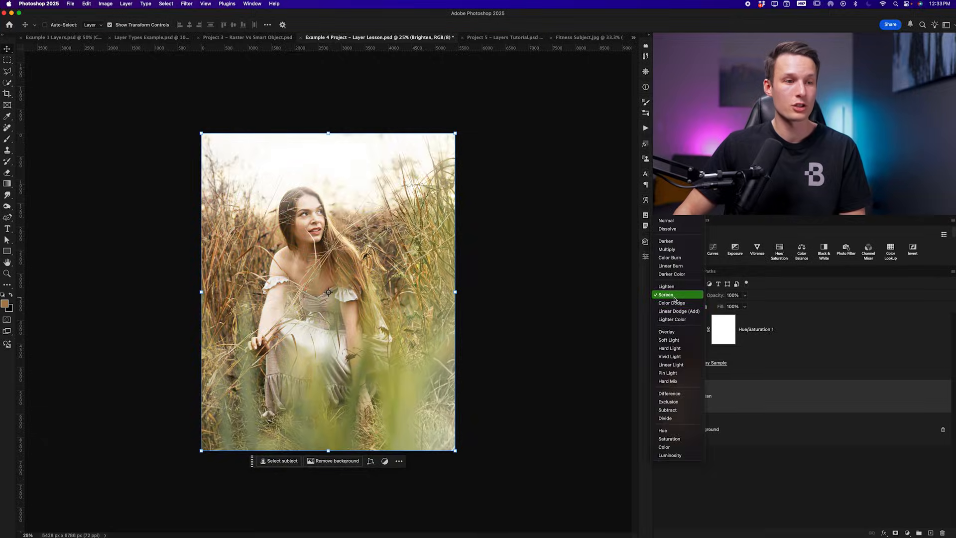
pyautogui.click(681, 249)
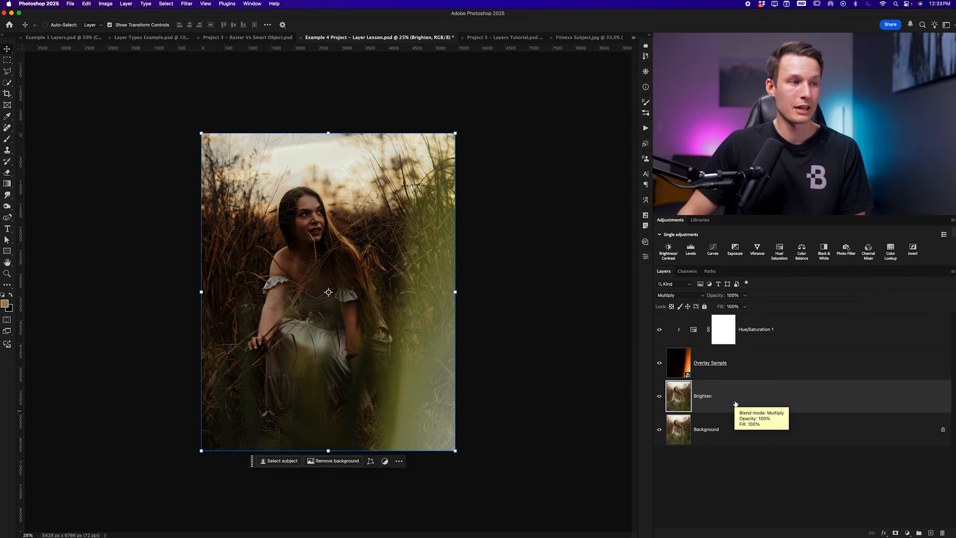
pyautogui.click(679, 295)
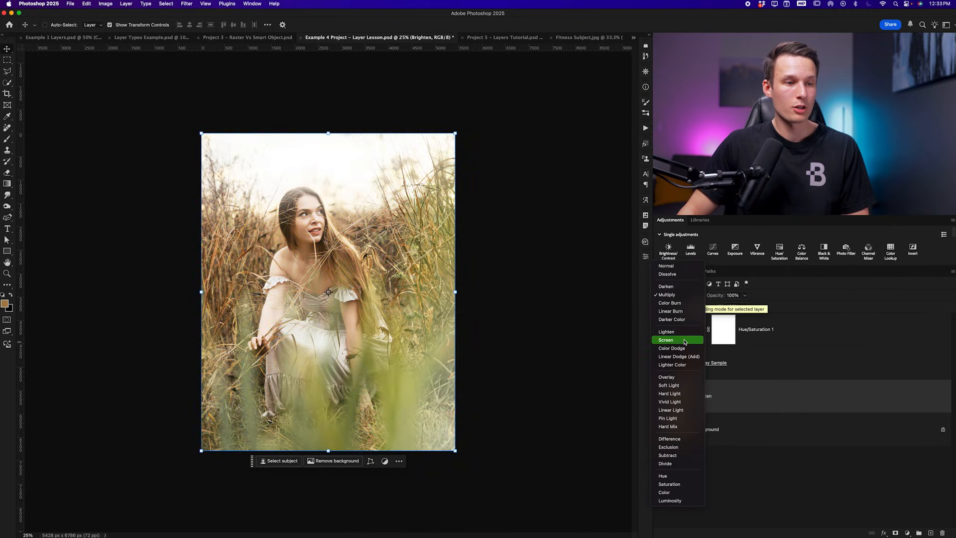
pyautogui.click(685, 340)
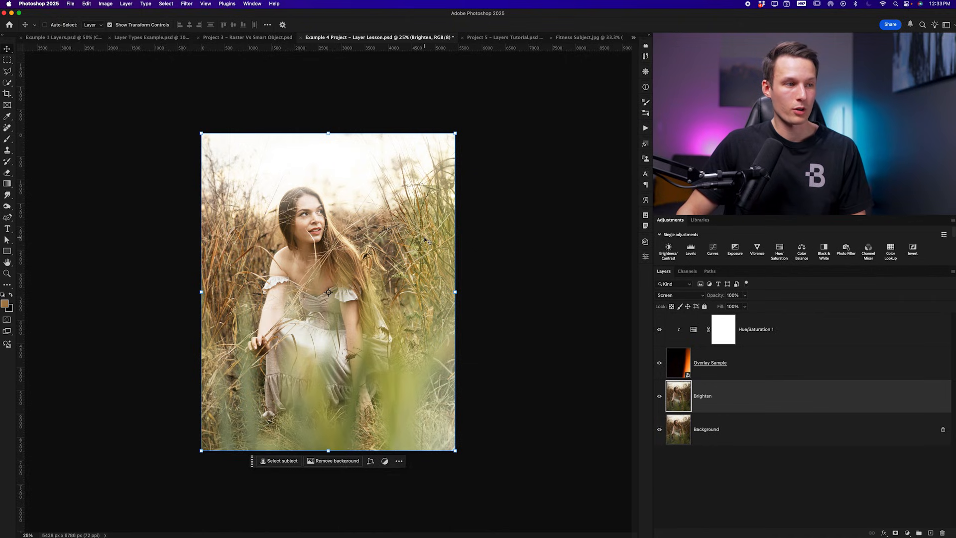
pyautogui.click(659, 397)
pyautogui.click(659, 397)
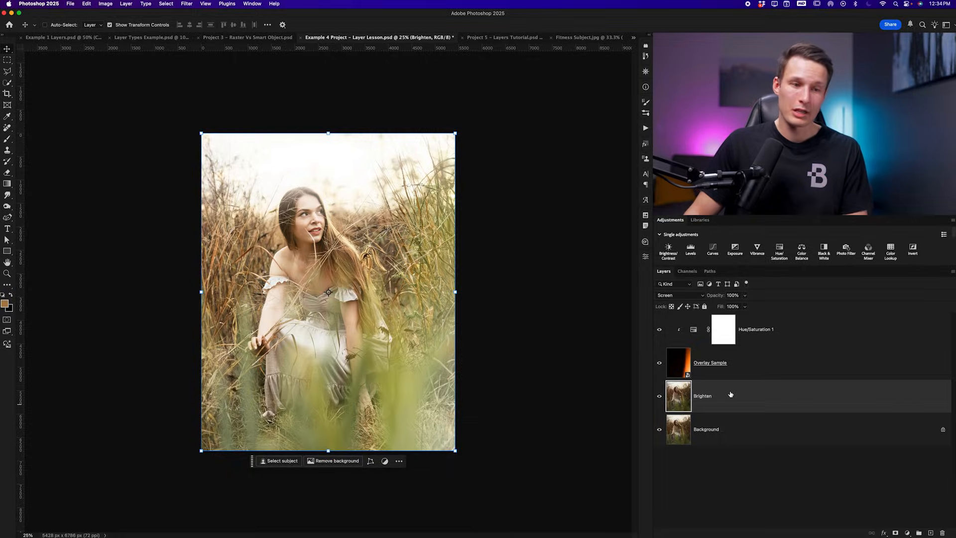
# Erase the Brighten layer from the subject's face downward with a 2700 px Soft Round eraser, and display that layer alone
pyautogui.press('e')
pyautogui.press('e')
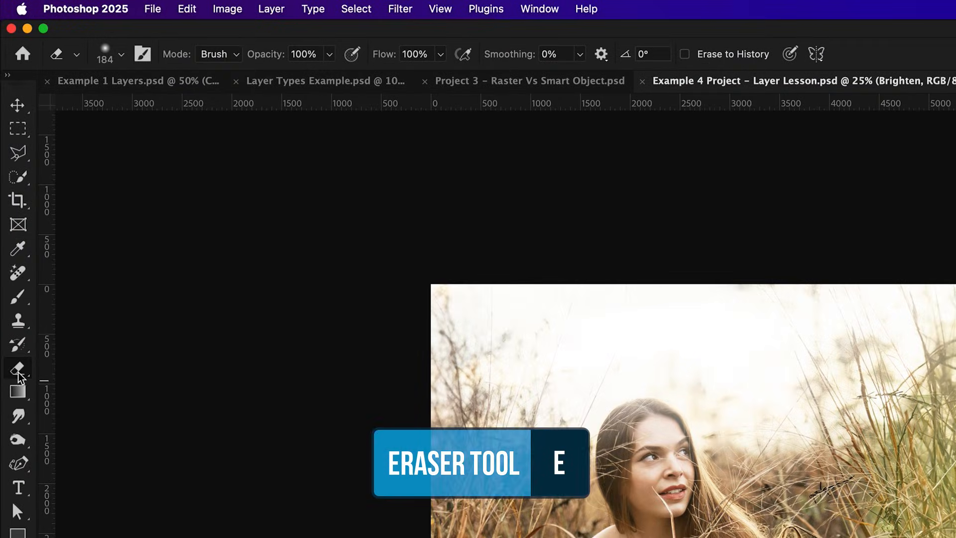
pyautogui.click(120, 56)
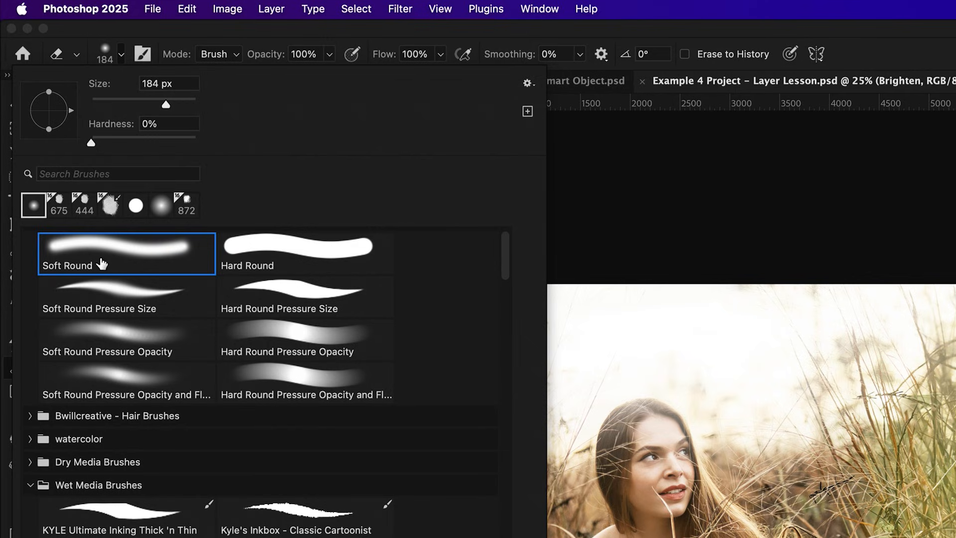
pyautogui.click(121, 54)
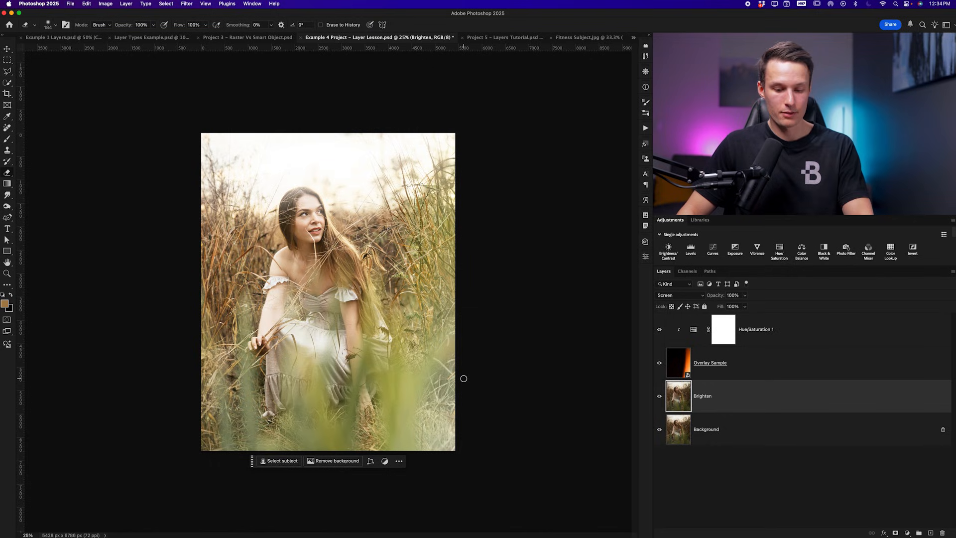
pyautogui.press(']')
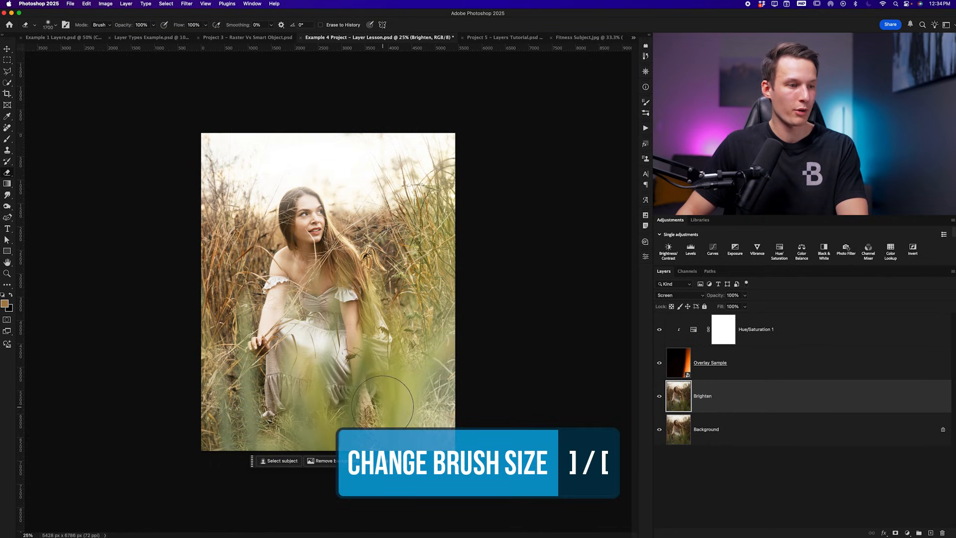
pyautogui.press(']')
pyautogui.press(']')
pyautogui.press(']')
pyautogui.press(']')
pyautogui.press(']')
pyautogui.press(']')
pyautogui.press(']')
pyautogui.press(']')
pyautogui.press(']')
pyautogui.press(']')
pyautogui.moveTo(206, 406)
pyautogui.mouseDown()
pyautogui.moveTo(203, 338)
pyautogui.moveTo(310, 350)
pyautogui.moveTo(495, 312)
pyautogui.moveTo(465, 279)
pyautogui.moveTo(220, 272)
pyautogui.moveTo(189, 260)
pyautogui.moveTo(435, 266)
pyautogui.mouseUp()
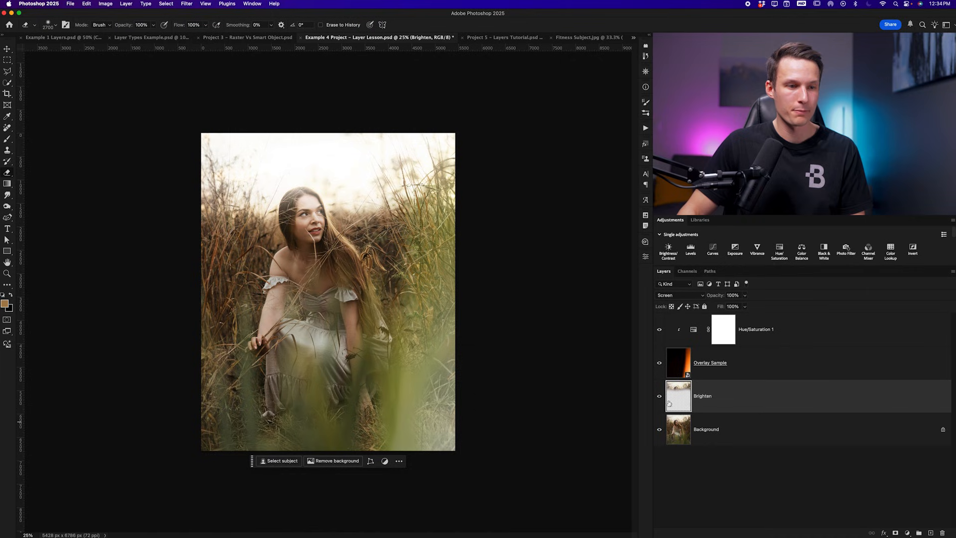
pyautogui.keyDown('alt'); pyautogui.click(659, 396); pyautogui.keyUp('alt')
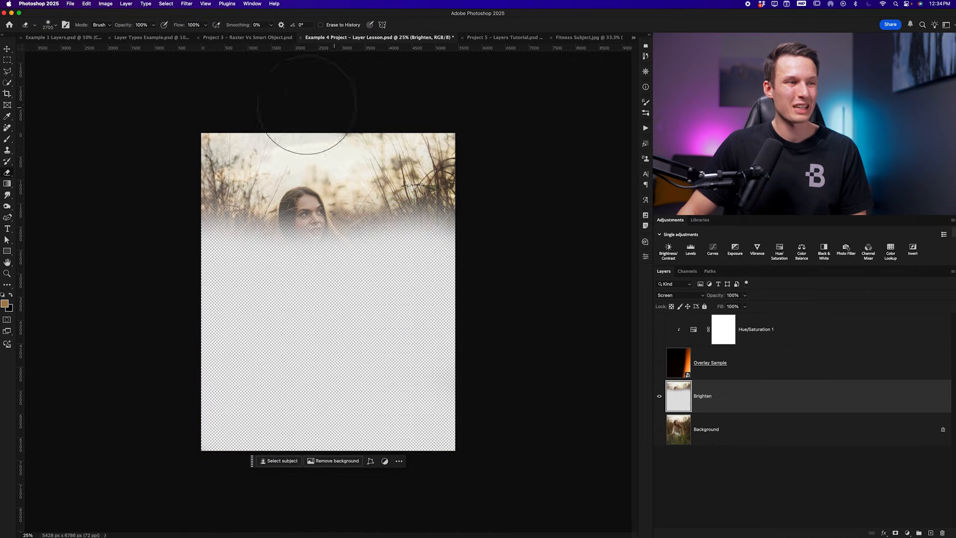
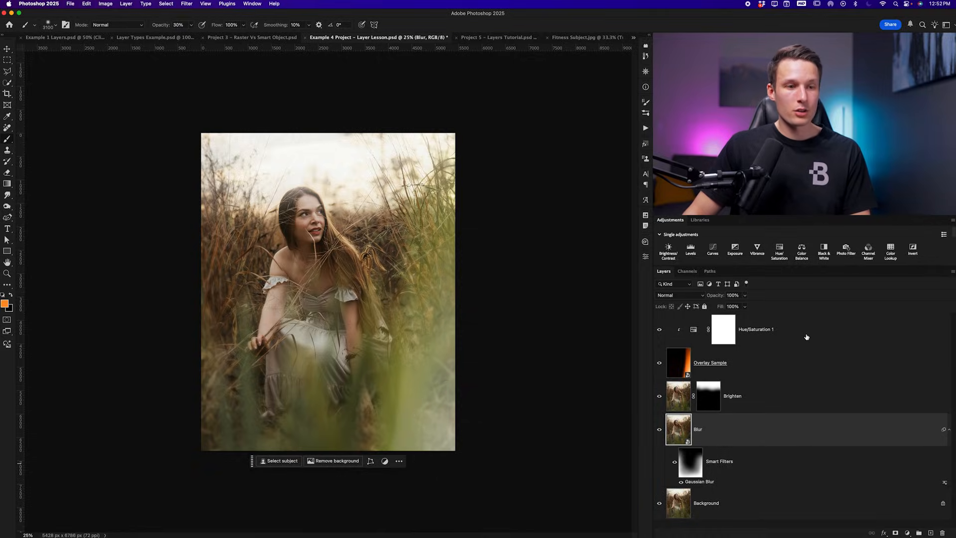
# Add a new blank layer above Hue/Saturation 1 and name it Warm Glow
pyautogui.click(806, 337)
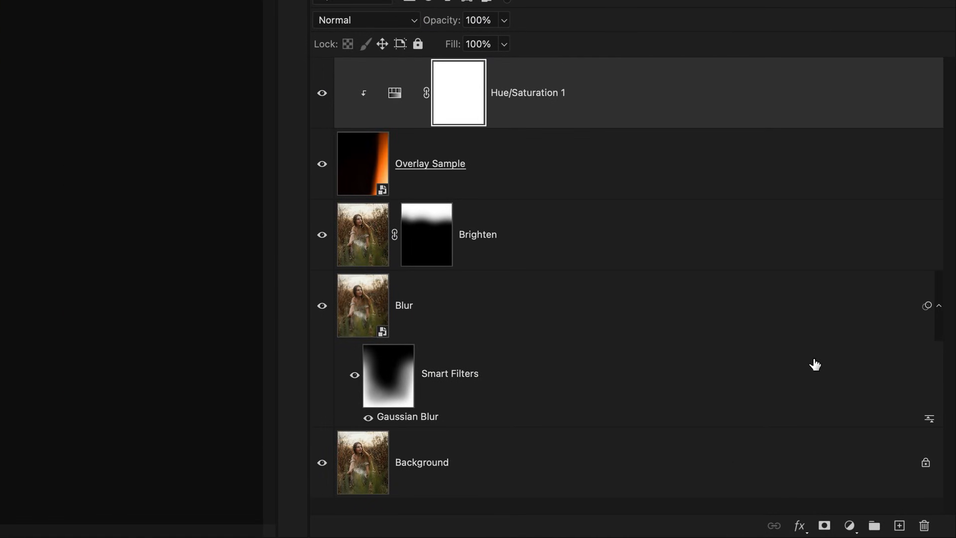
pyautogui.click(899, 526)
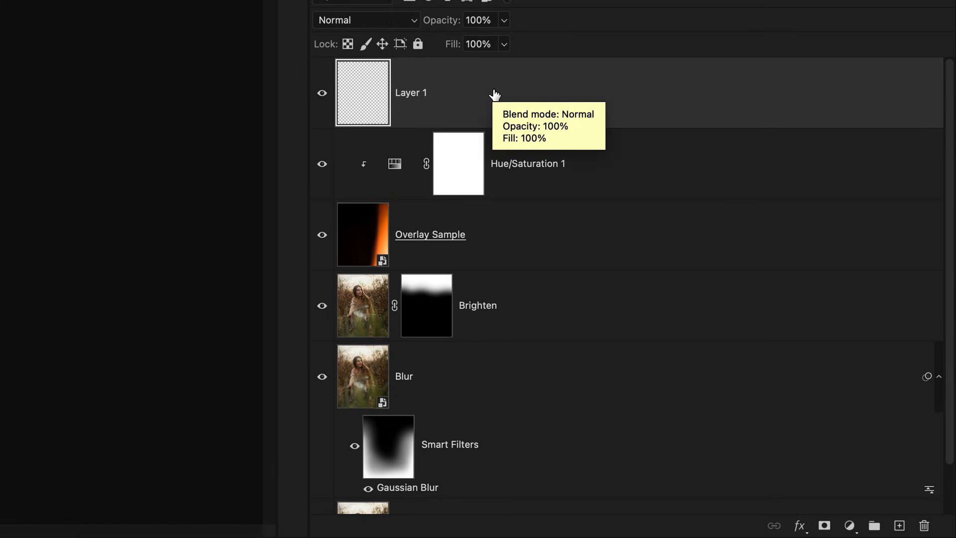
pyautogui.doubleClick(412, 93)
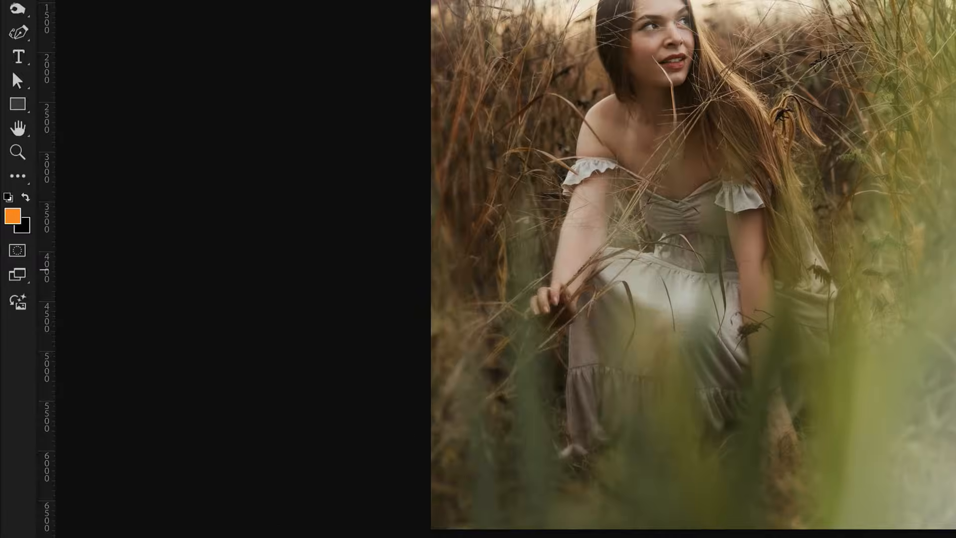
# Reset the default colors and set the foreground color to orange, #dd9d2e
pyautogui.press('d')
pyautogui.click(12, 216)
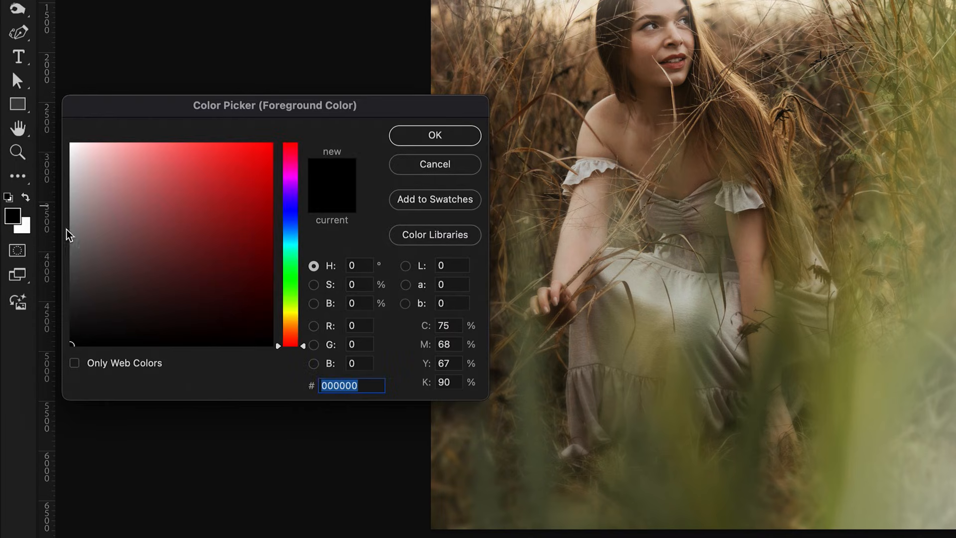
pyautogui.moveTo(289, 341); pyautogui.dragTo(298, 329)
pyautogui.moveTo(242, 253)
pyautogui.mouseDown()
pyautogui.moveTo(222, 158)
pyautogui.moveTo(232, 171)
pyautogui.mouseUp()
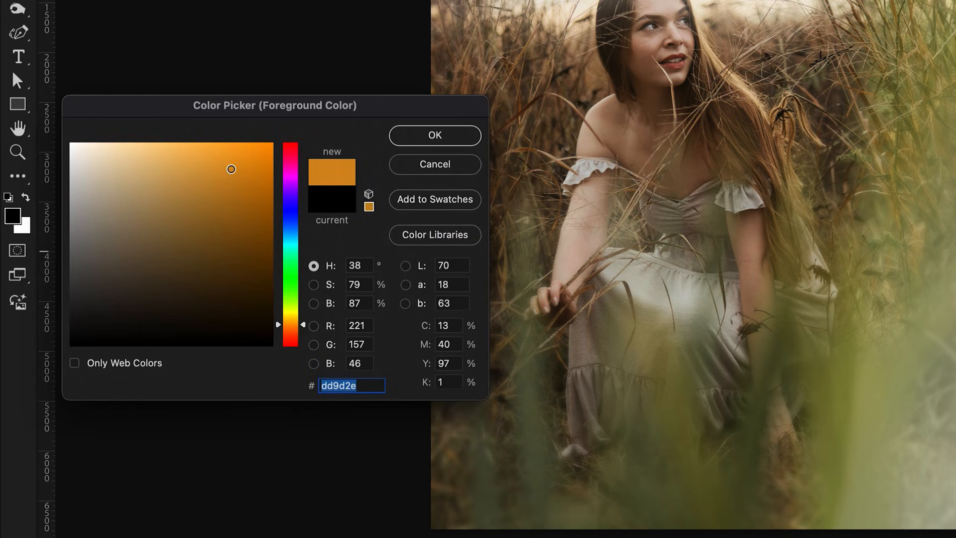
pyautogui.click(443, 136)
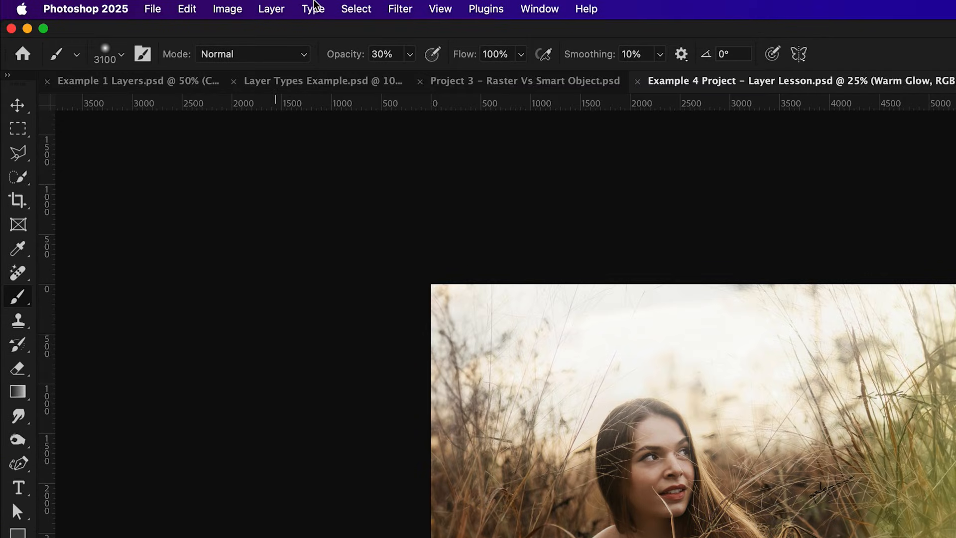
# Paint orange over the upper part of the Warm Glow layer with a 3100 px Soft Round brush at 100% opacity
pyautogui.click(410, 54)
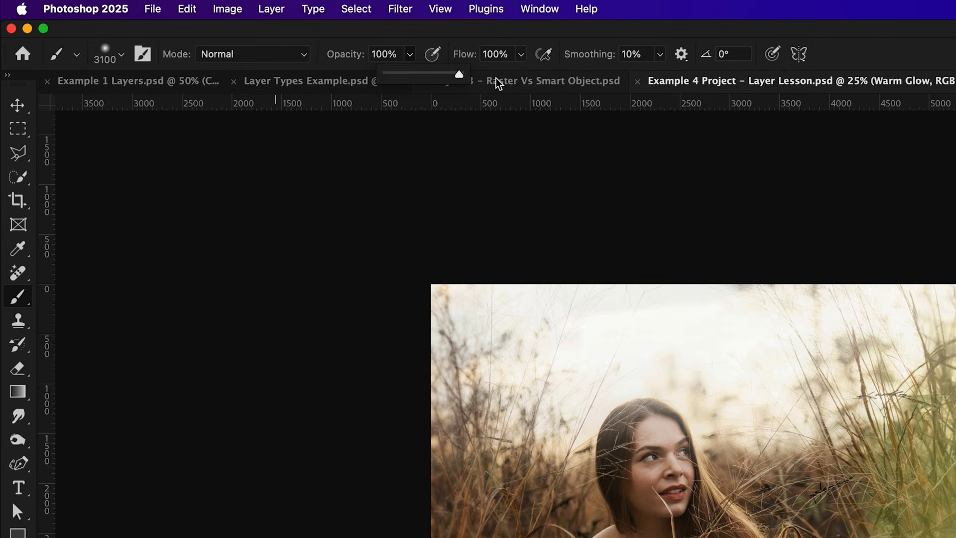
pyautogui.click(113, 54)
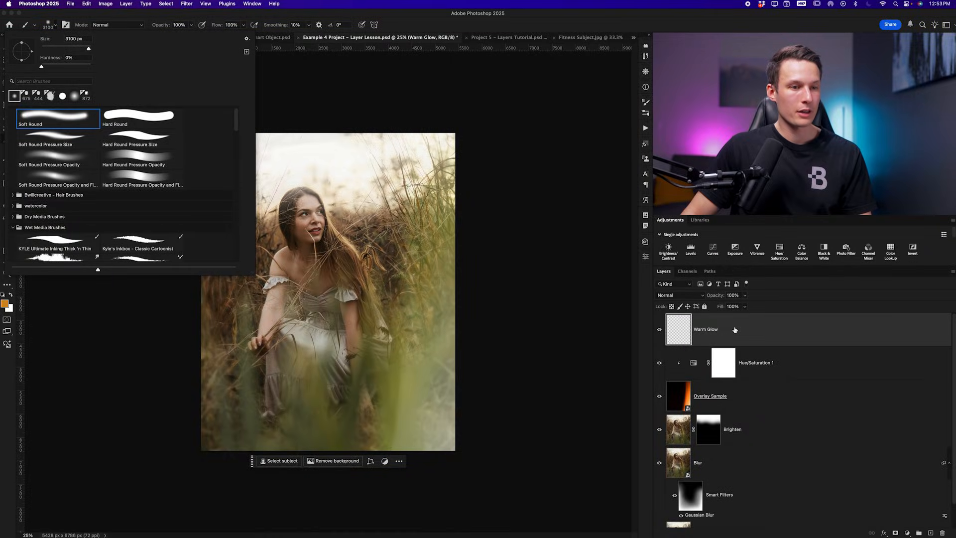
pyautogui.click(726, 336)
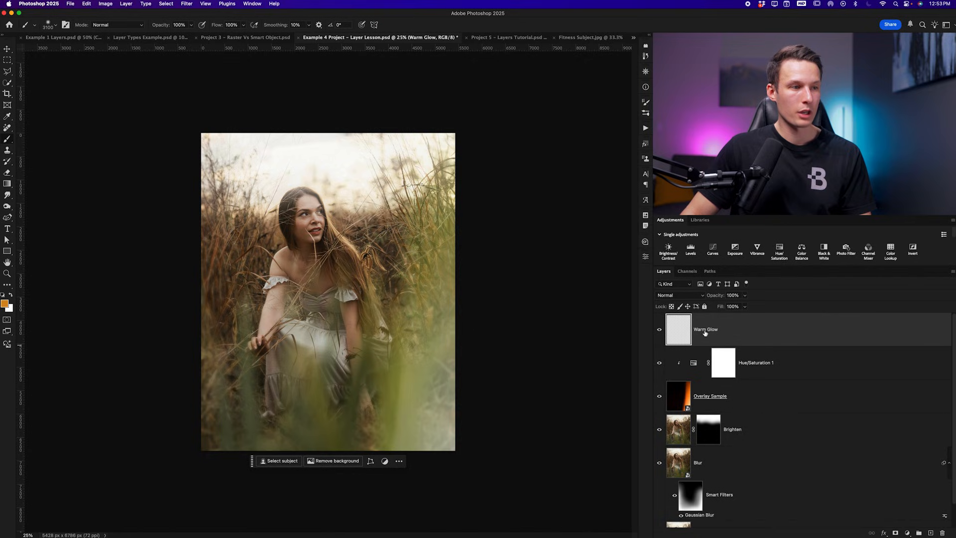
pyautogui.moveTo(213, 235)
pyautogui.mouseDown()
pyautogui.moveTo(213, 181)
pyautogui.moveTo(327, 145)
pyautogui.moveTo(405, 169)
pyautogui.moveTo(393, 167)
pyautogui.moveTo(416, 188)
pyautogui.moveTo(403, 145)
pyautogui.moveTo(508, 185)
pyautogui.mouseUp()
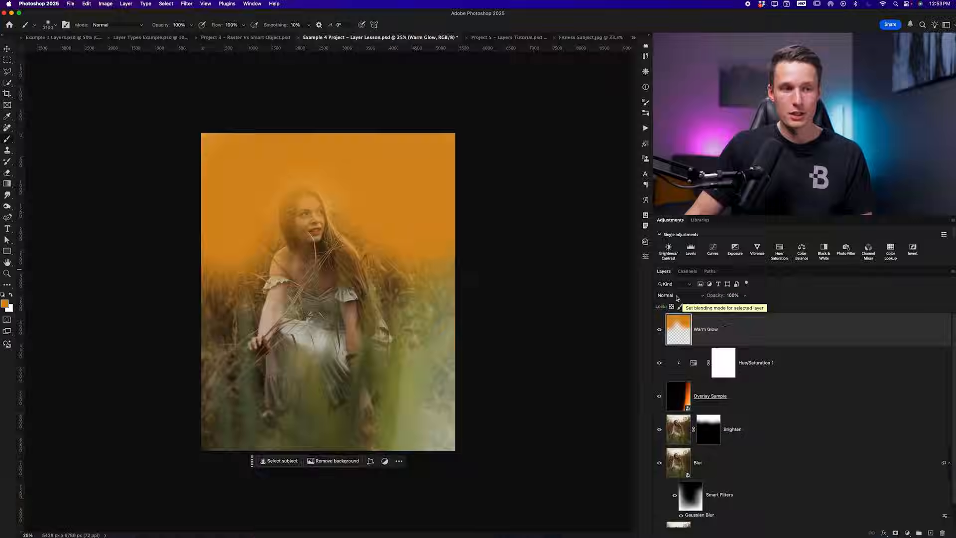
# Set the Warm Glow layer's blend mode to Soft Light and its opacity to 43%
pyautogui.click(676, 296)
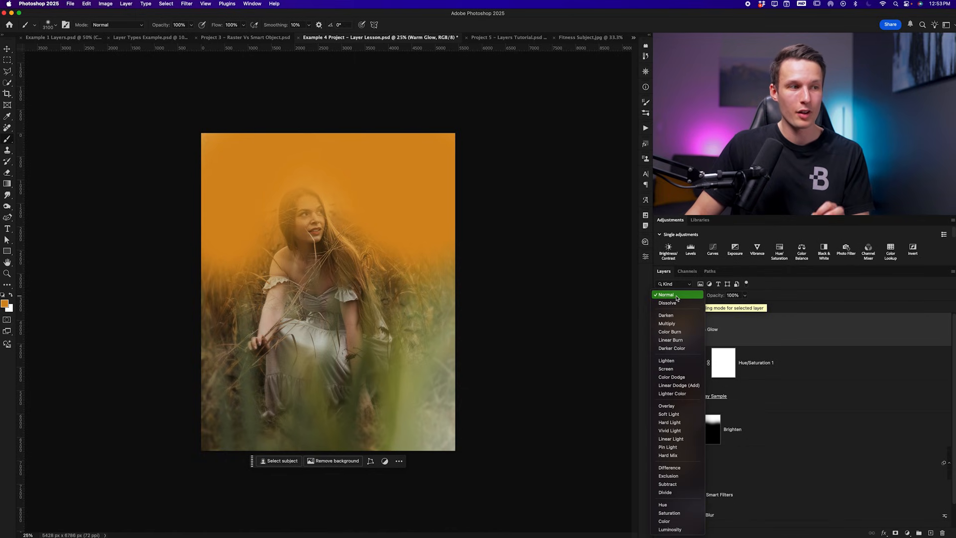
pyautogui.click(685, 417)
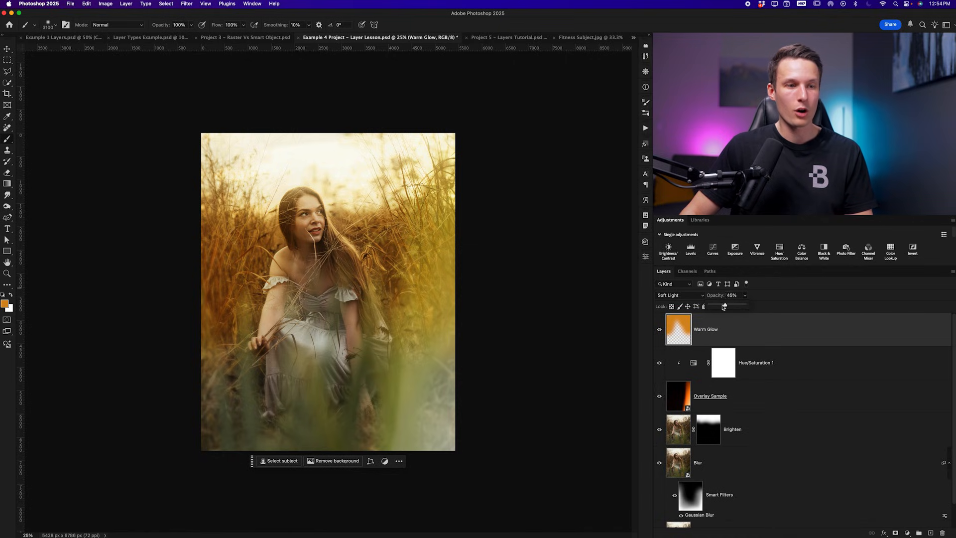
pyautogui.moveTo(724, 307); pyautogui.dragTo(699, 307)
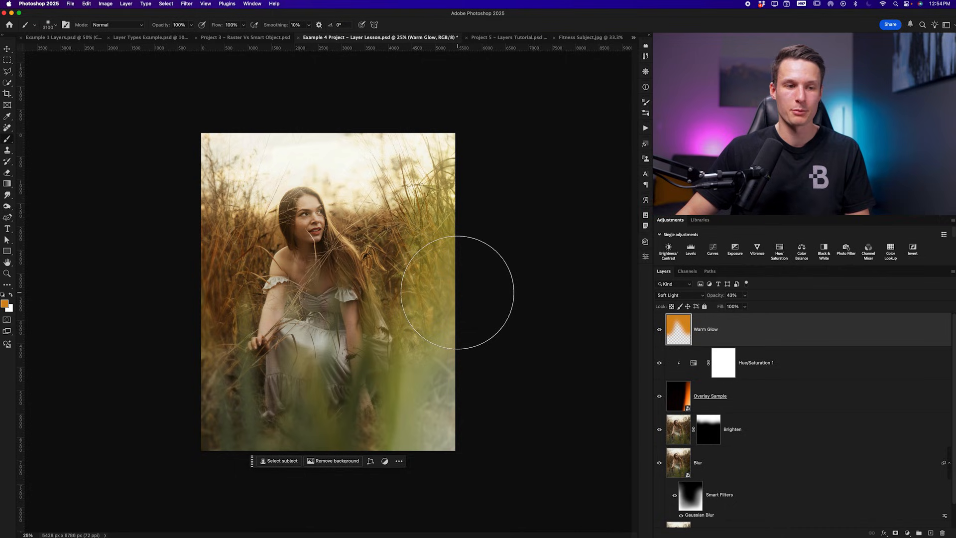
# Toggle all layers above the Background off and on to compare the original portrait with the edit
pyautogui.scroll(-1, 802, 418)
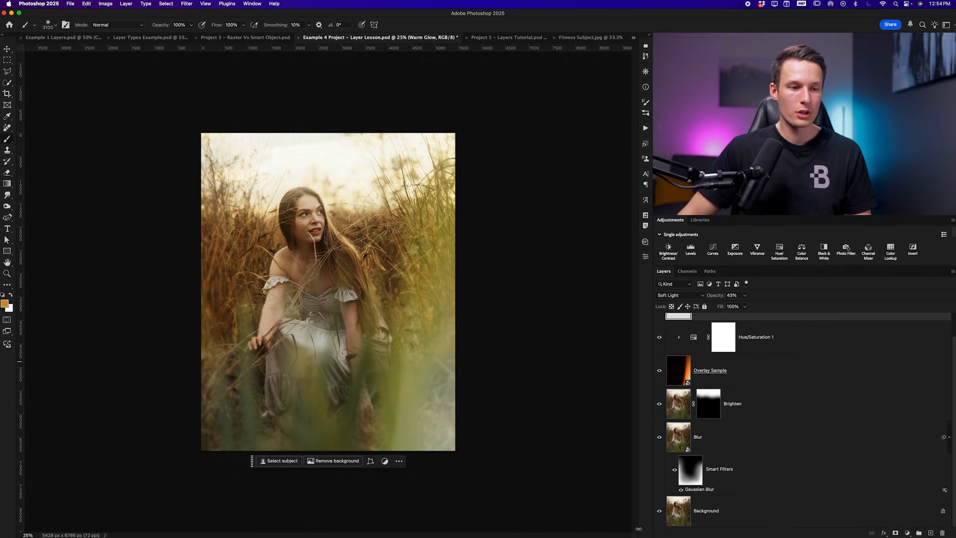
pyautogui.keyDown('alt'); pyautogui.click(660, 513); pyautogui.keyUp('alt')
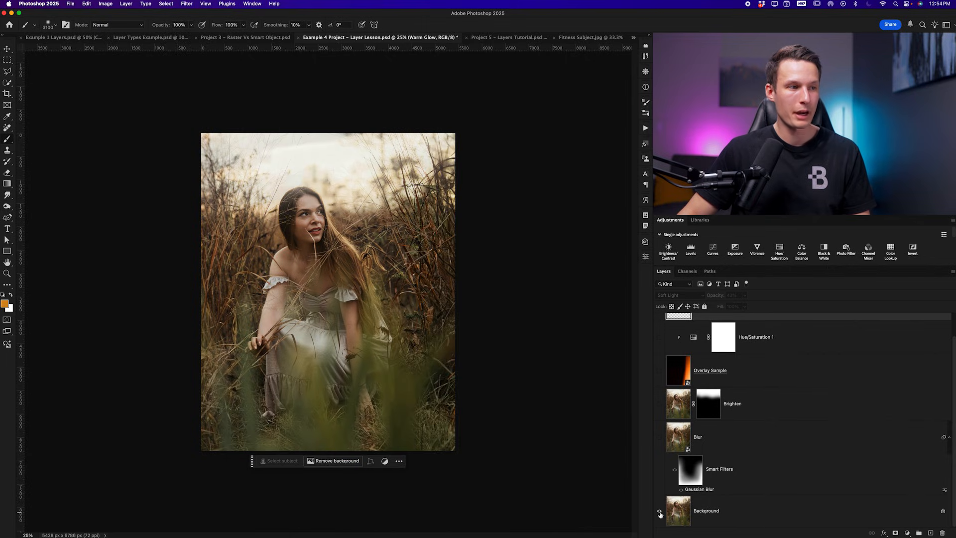
pyautogui.keyDown('alt'); pyautogui.click(660, 513); pyautogui.keyUp('alt')
pyautogui.keyDown('alt'); pyautogui.click(660, 513); pyautogui.keyUp('alt')
pyautogui.keyDown('alt'); pyautogui.click(659, 513); pyautogui.keyUp('alt')
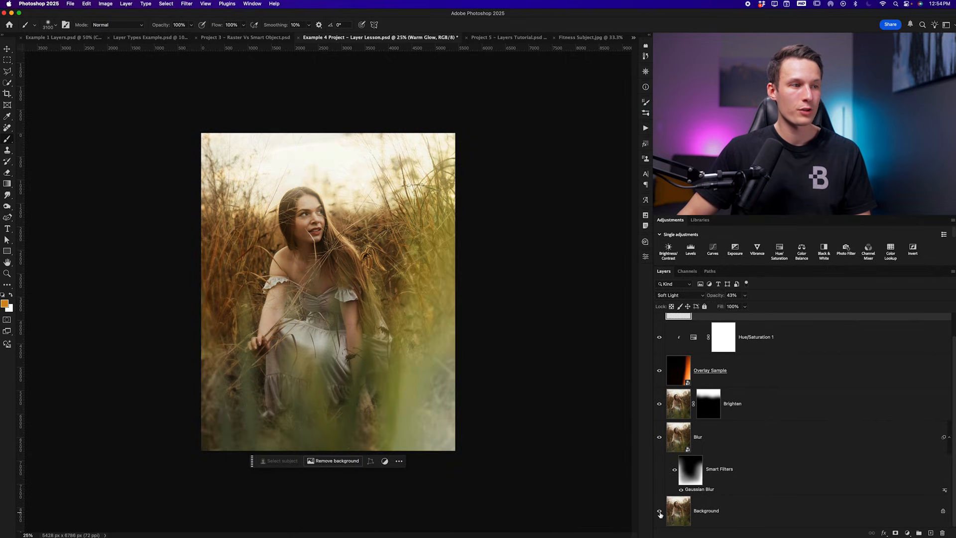
pyautogui.keyDown('alt'); pyautogui.click(660, 512); pyautogui.keyUp('alt')
pyautogui.keyDown('alt'); pyautogui.click(659, 513); pyautogui.keyUp('alt')
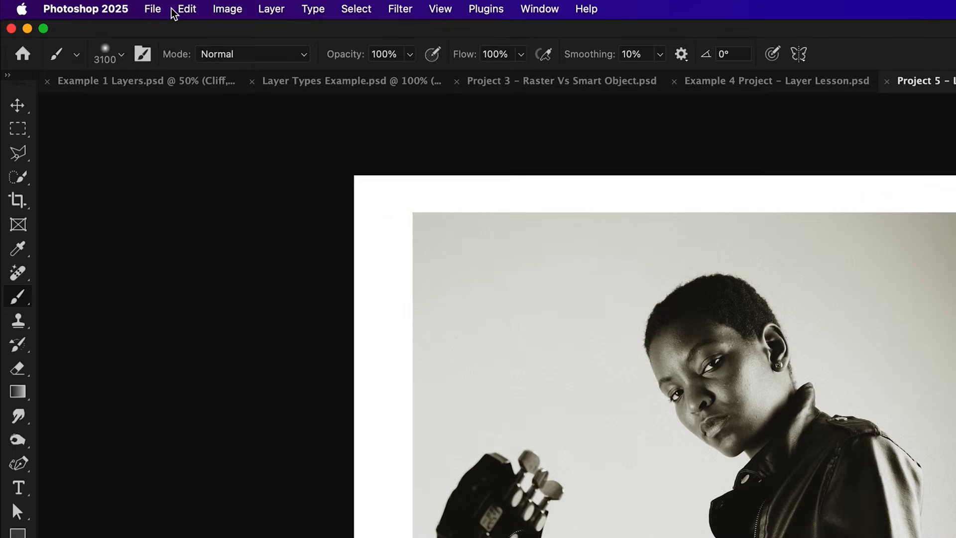
# Look at creating a new document, and hide and show the Subject layer in Project 5 – Layers Tutorial.psd
pyautogui.click(71, 4)
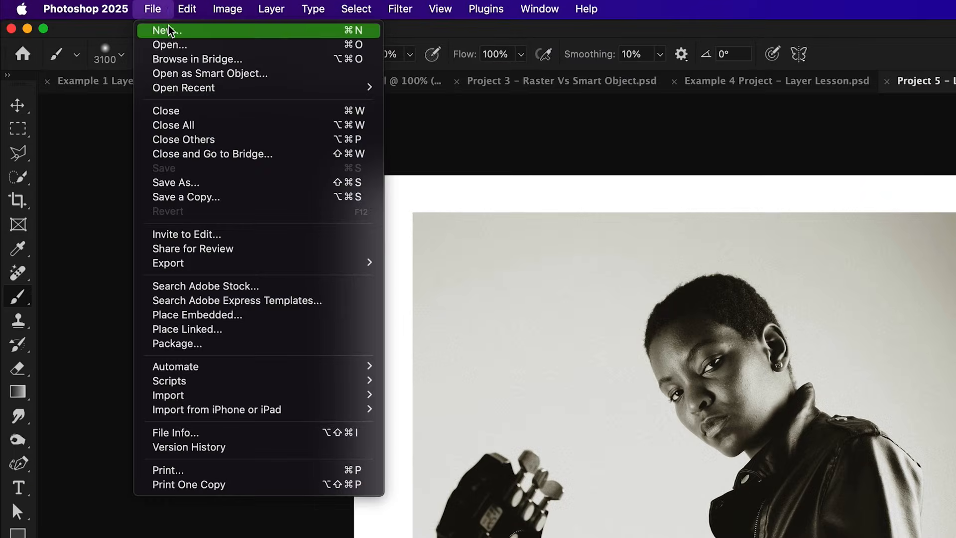
pyautogui.click(79, 14)
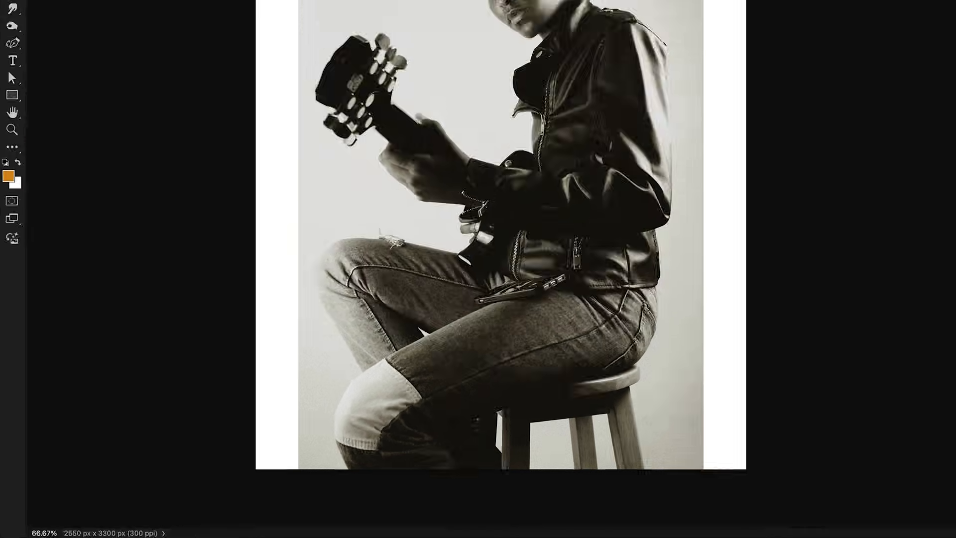
pyautogui.click(659, 333)
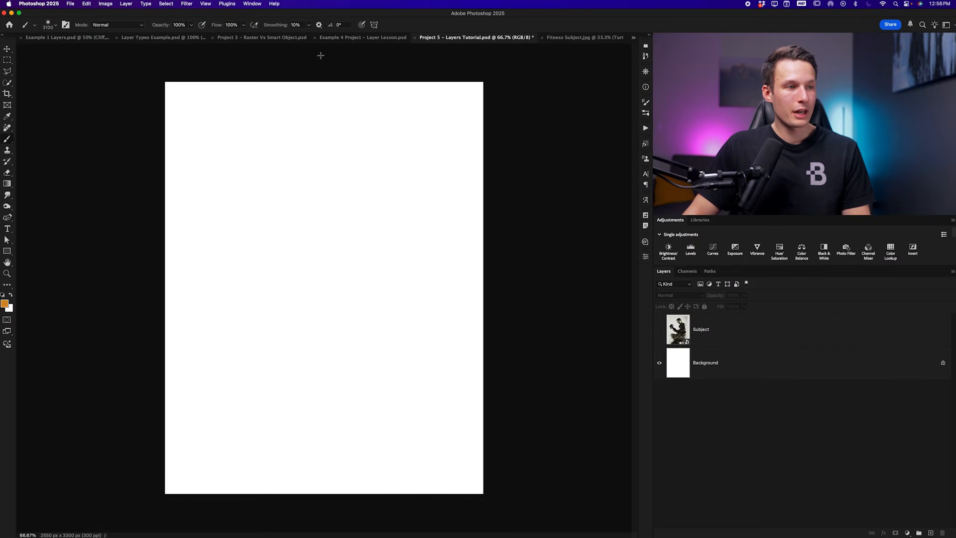
pyautogui.click(660, 330)
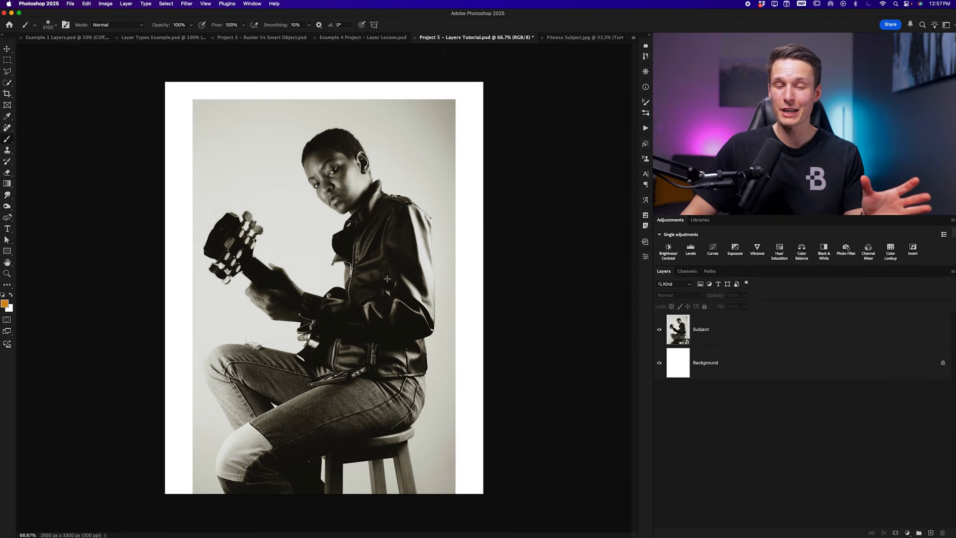
# Select the guitarist on the Subject layer using Select Subject with Cloud (Detailed results), and add a layer mask from the selection
pyautogui.click(711, 336)
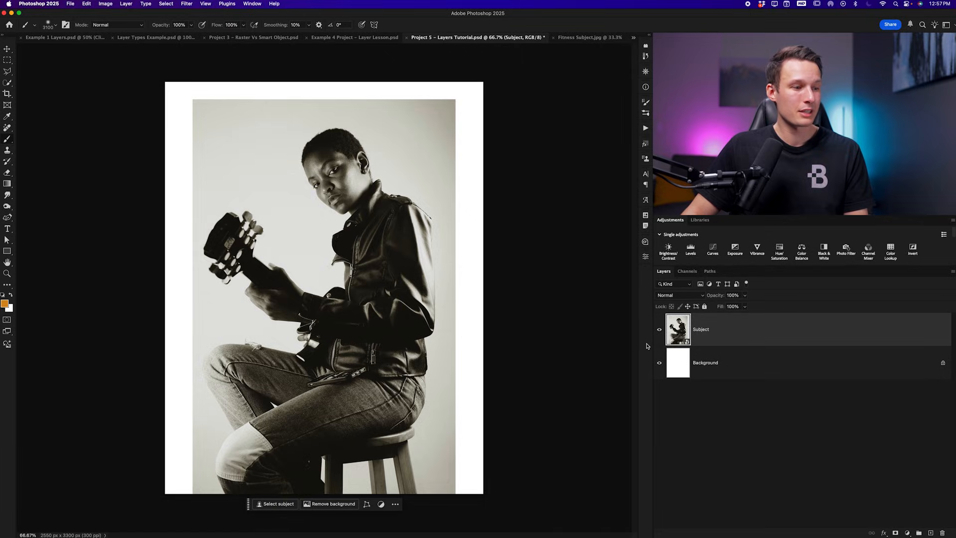
pyautogui.press('w')
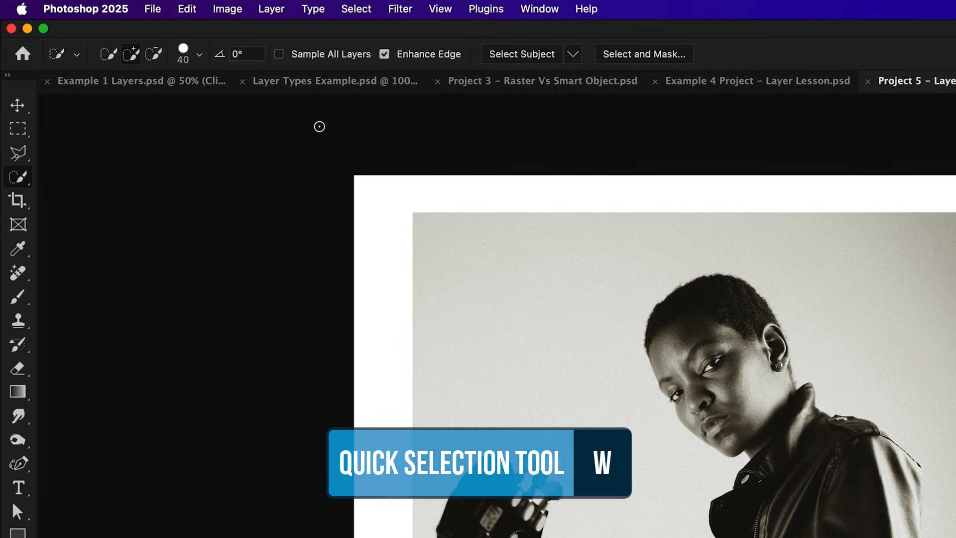
pyautogui.click(572, 54)
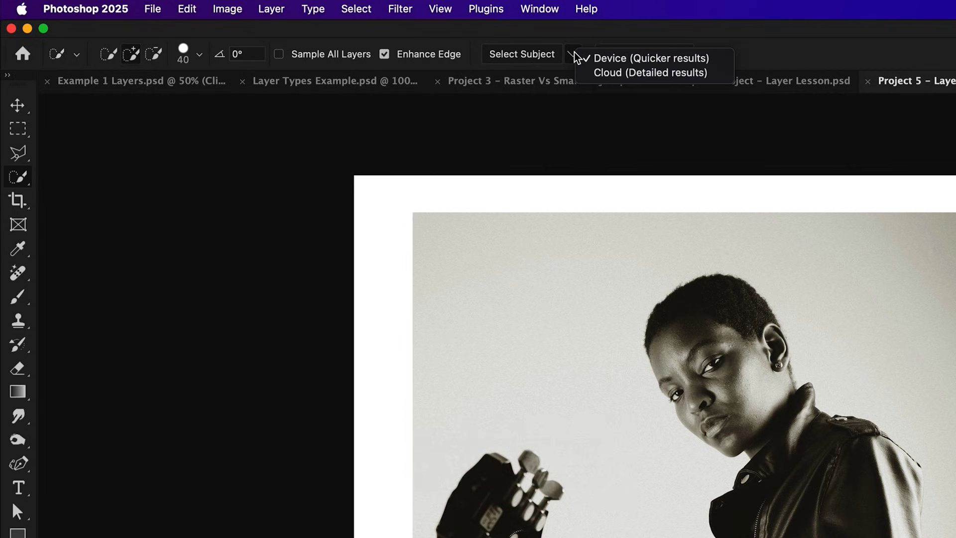
pyautogui.click(608, 73)
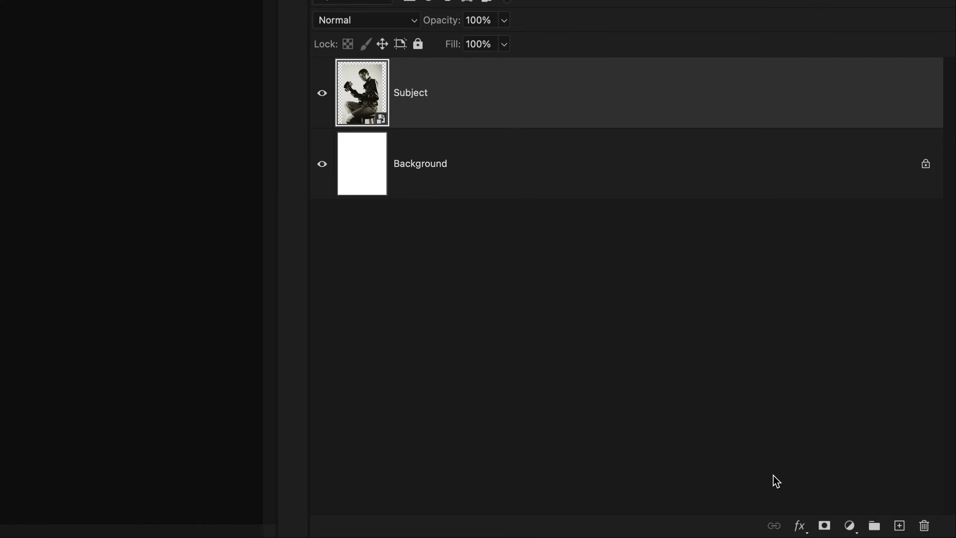
pyautogui.click(824, 527)
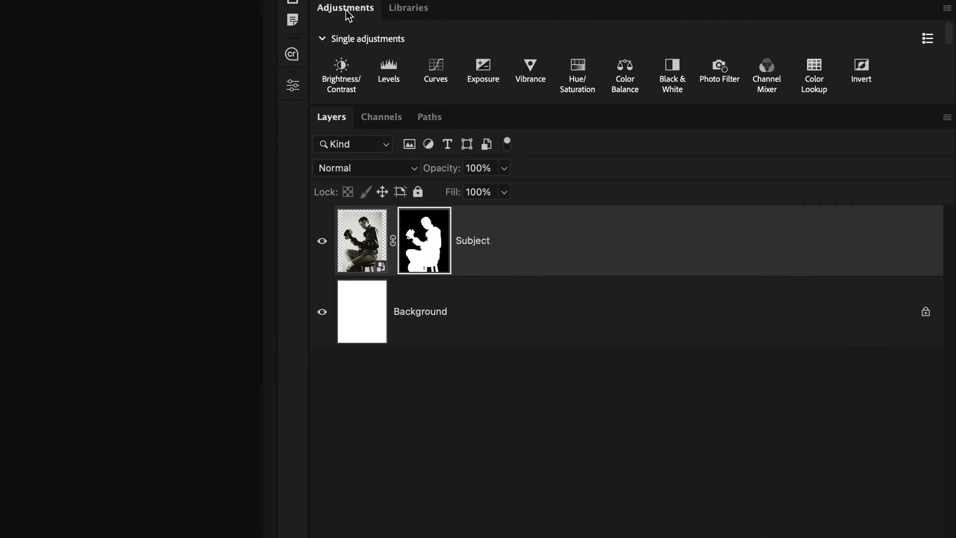
# Add a Black & White adjustment clipped to the Subject layer, with Reds 117, Yellows 40, Greens -43, Cyans 144 and Blues 1
pyautogui.click(670, 76)
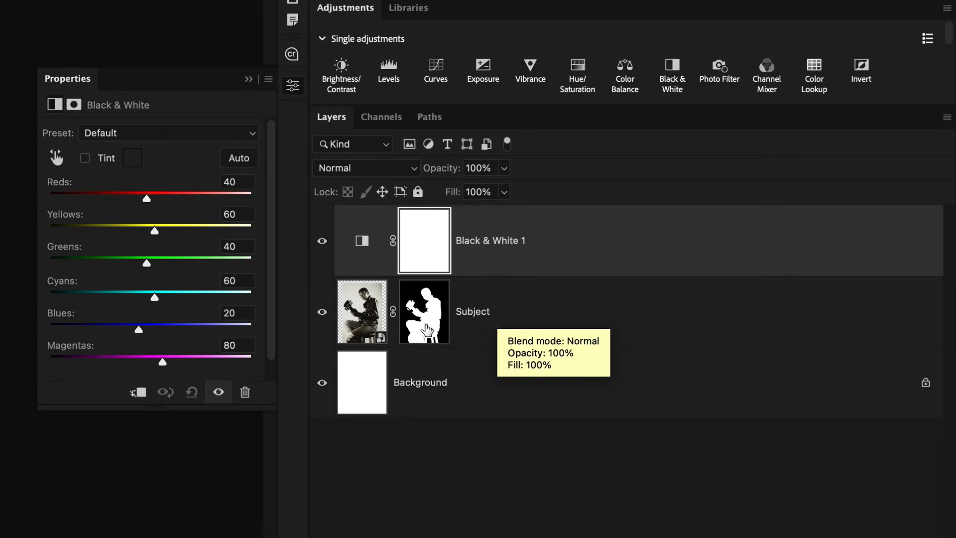
pyautogui.click(138, 392)
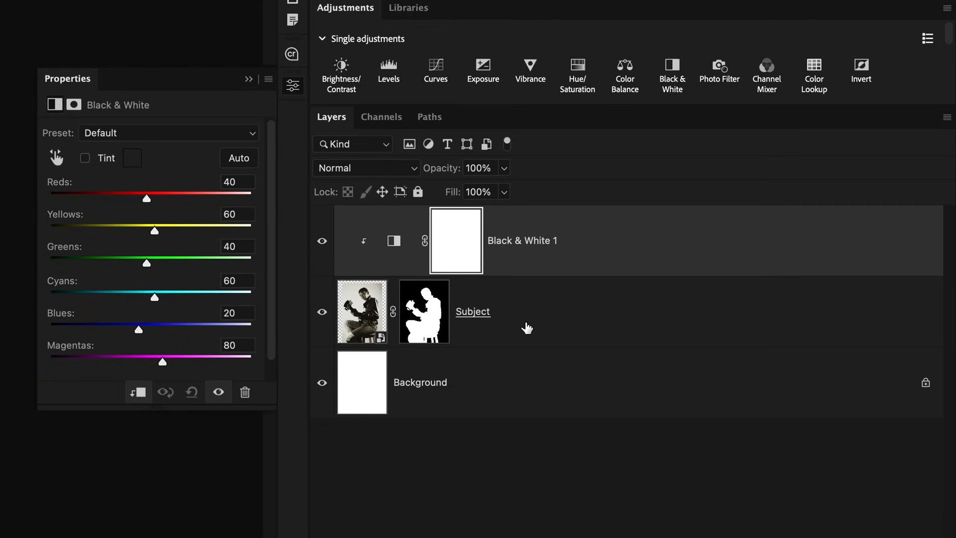
pyautogui.moveTo(155, 232); pyautogui.dragTo(171, 234)
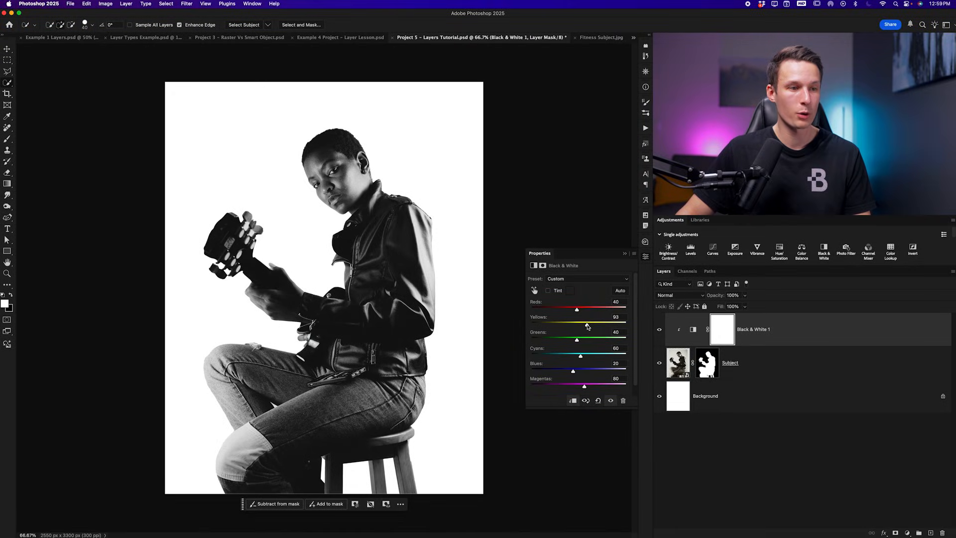
pyautogui.moveTo(577, 311); pyautogui.dragTo(591, 311)
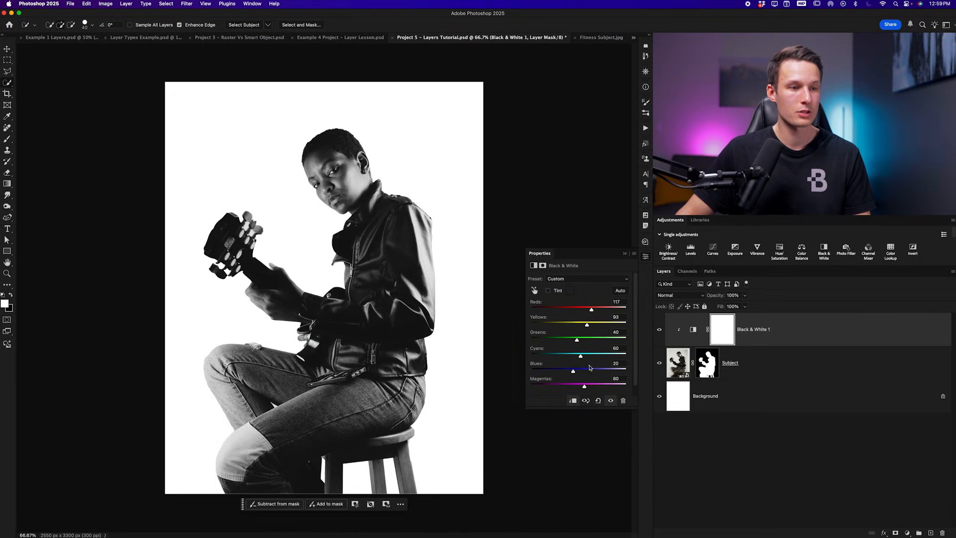
pyautogui.moveTo(581, 357); pyautogui.dragTo(596, 371)
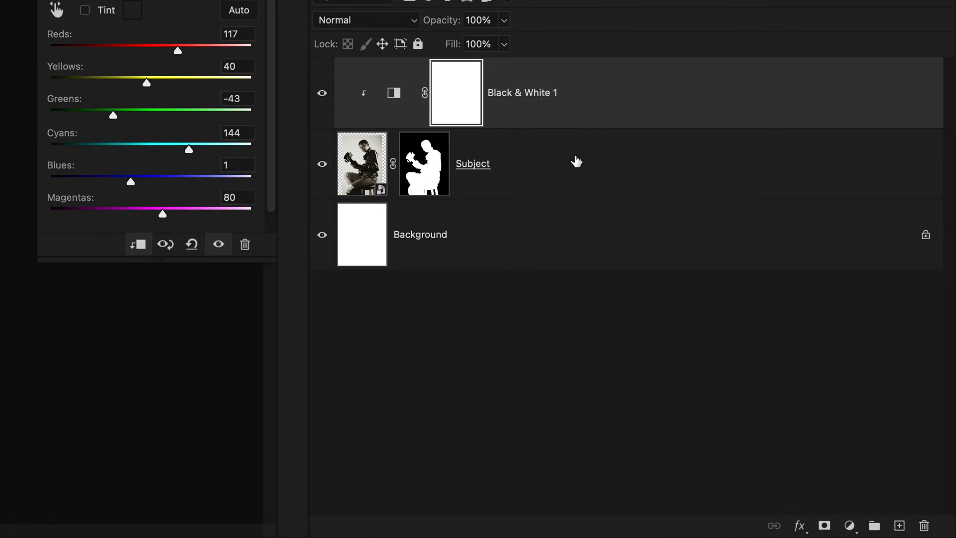
# Group the Subject layer with its clipped Black & White adjustment and name the group Subject
pyautogui.keyDown('ctrl'); pyautogui.click(576, 162); pyautogui.keyUp('ctrl')
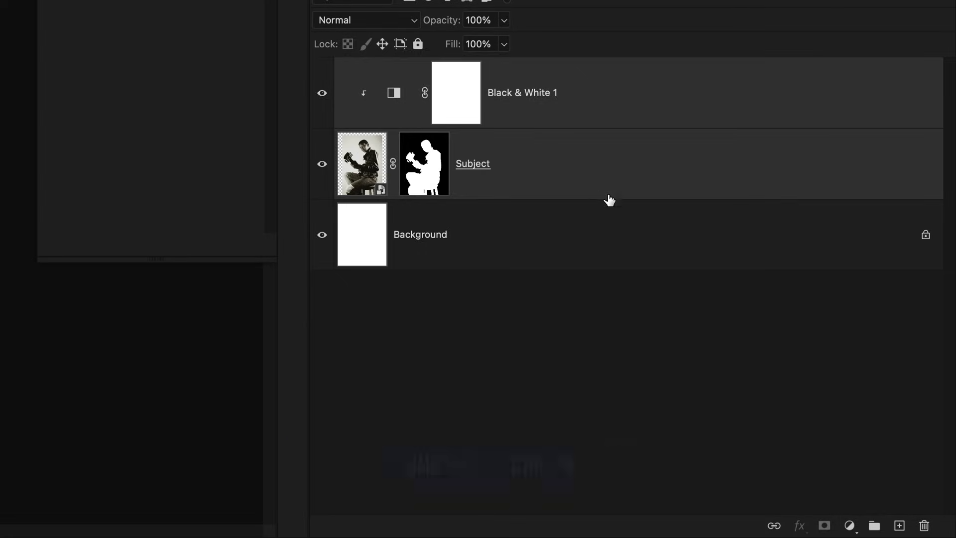
pyautogui.hotkey('ctrl', 'g')
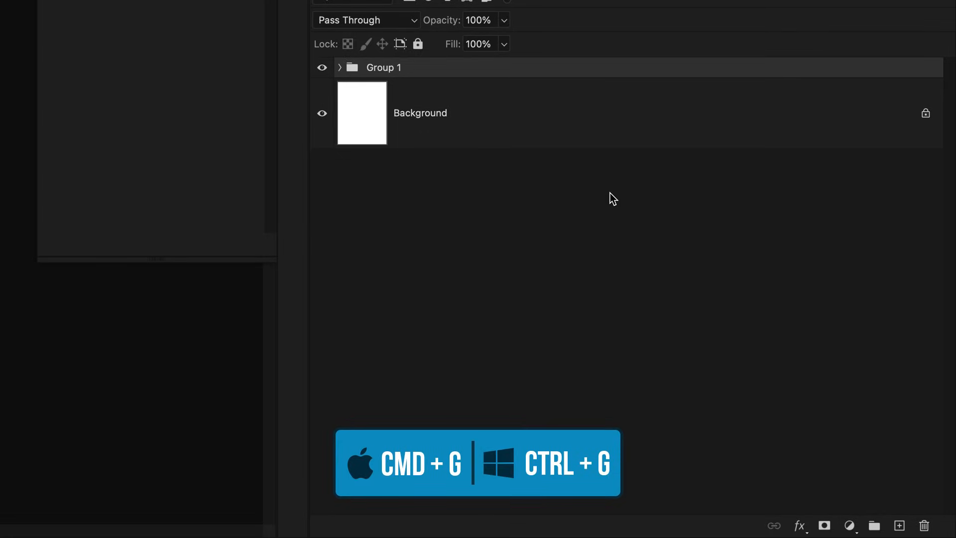
pyautogui.doubleClick(394, 68)
pyautogui.write('Sub')
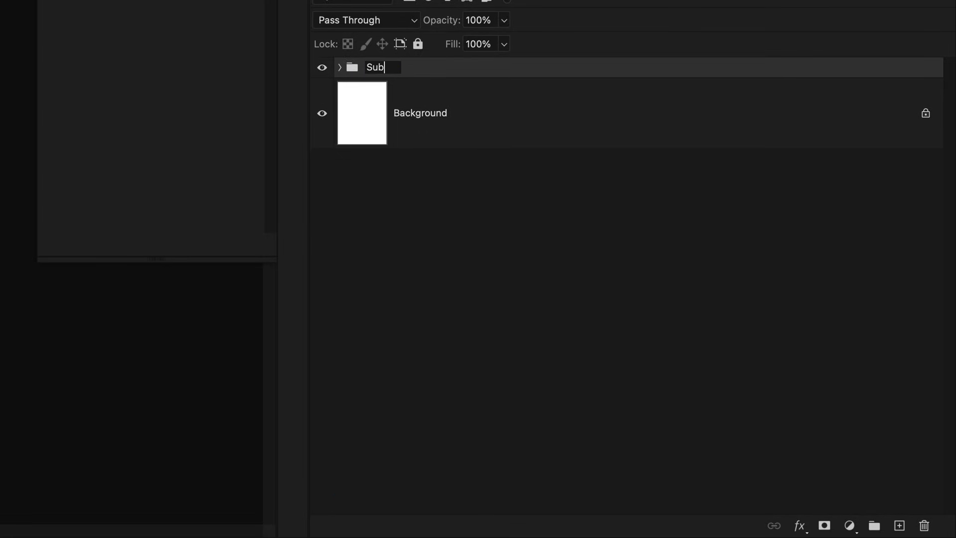
pyautogui.write('ject')
pyautogui.press('Return')
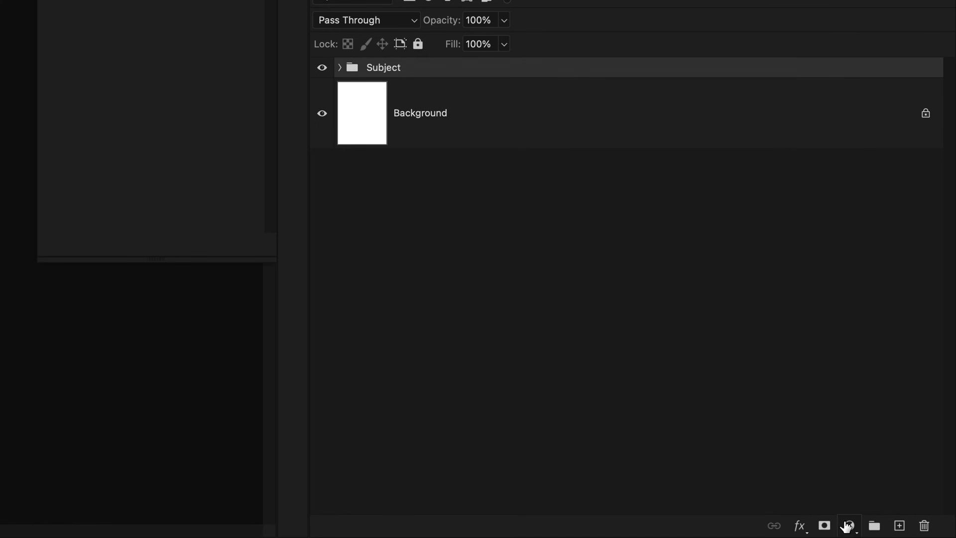
# Add a Solid Color fill layer in dcdcdc and place it between the Subject group and the Background
pyautogui.click(849, 526)
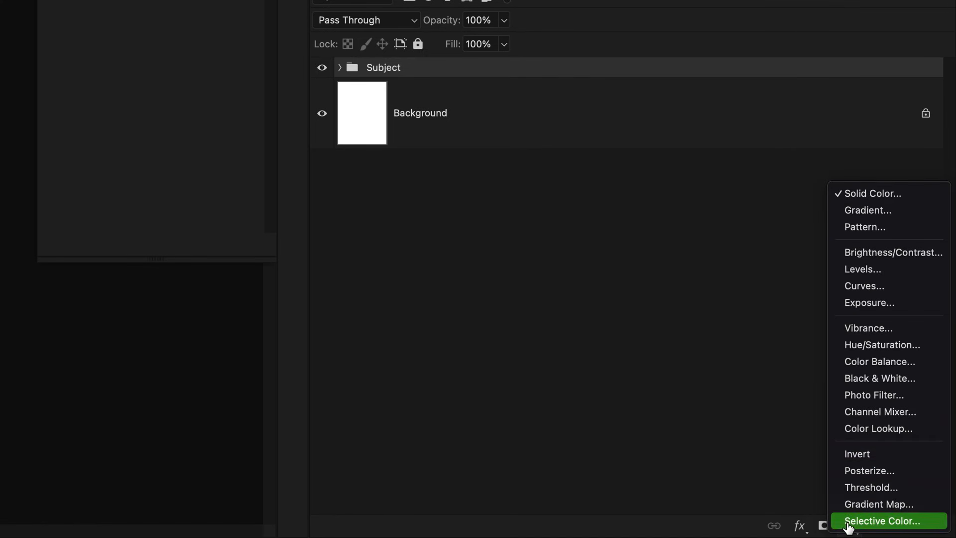
pyautogui.click(900, 198)
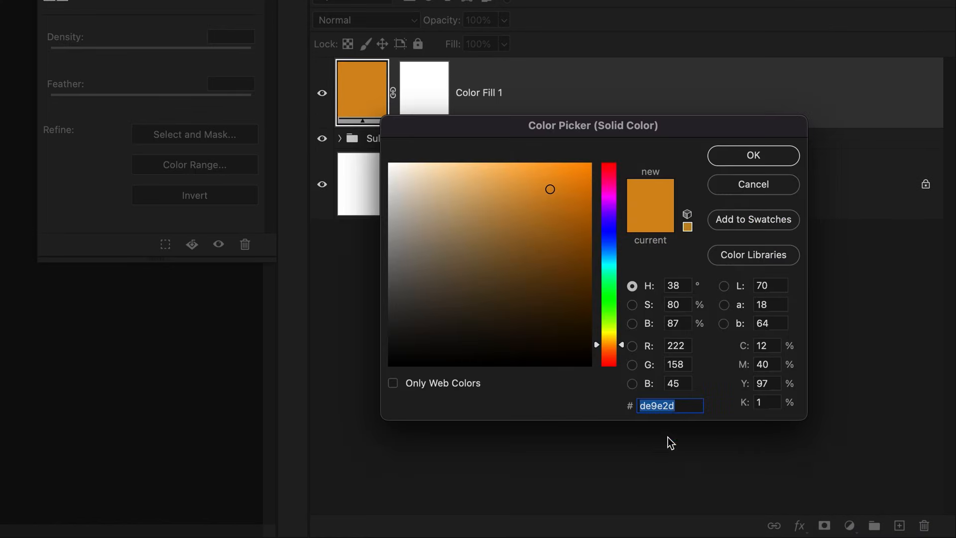
pyautogui.write('dcdcdc')
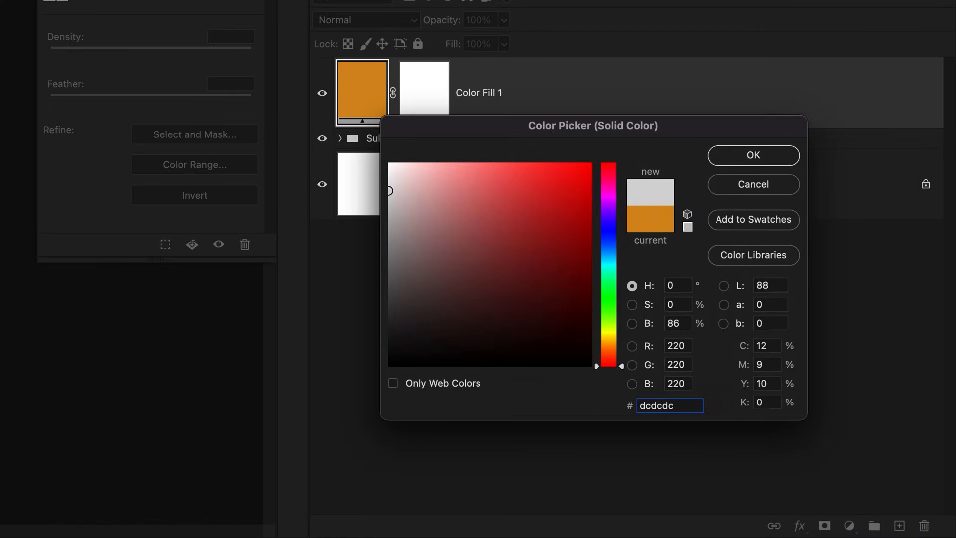
pyautogui.click(769, 163)
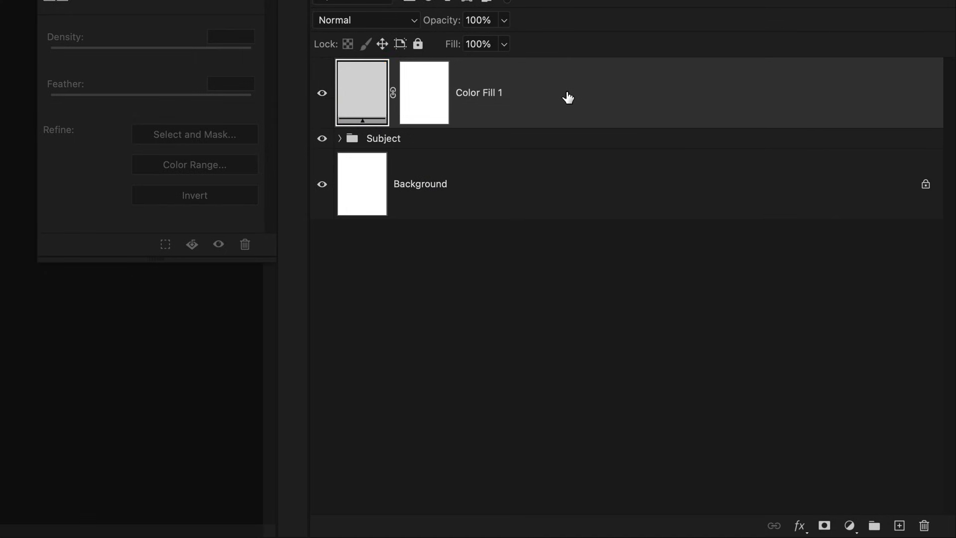
pyautogui.moveTo(561, 80); pyautogui.dragTo(556, 143)
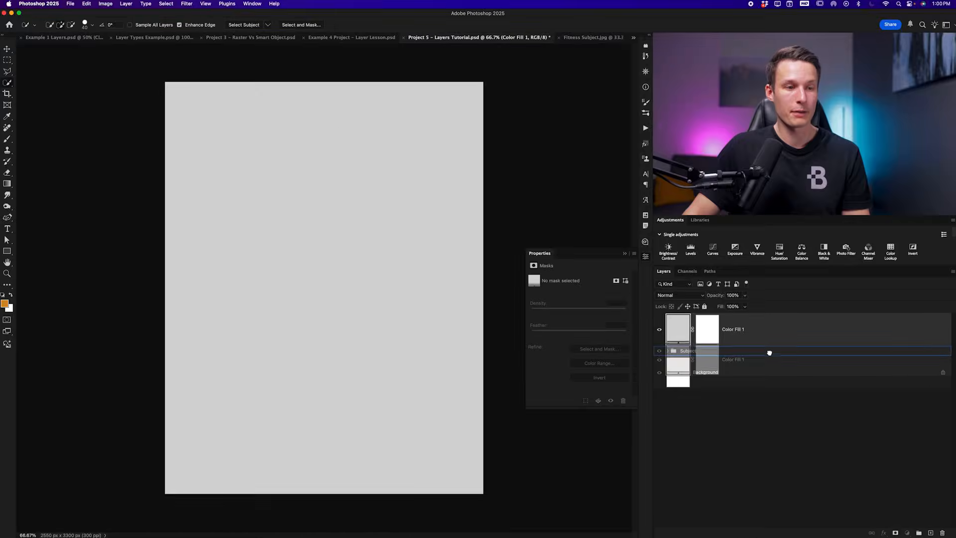
pyautogui.moveTo(769, 352); pyautogui.dragTo(769, 357)
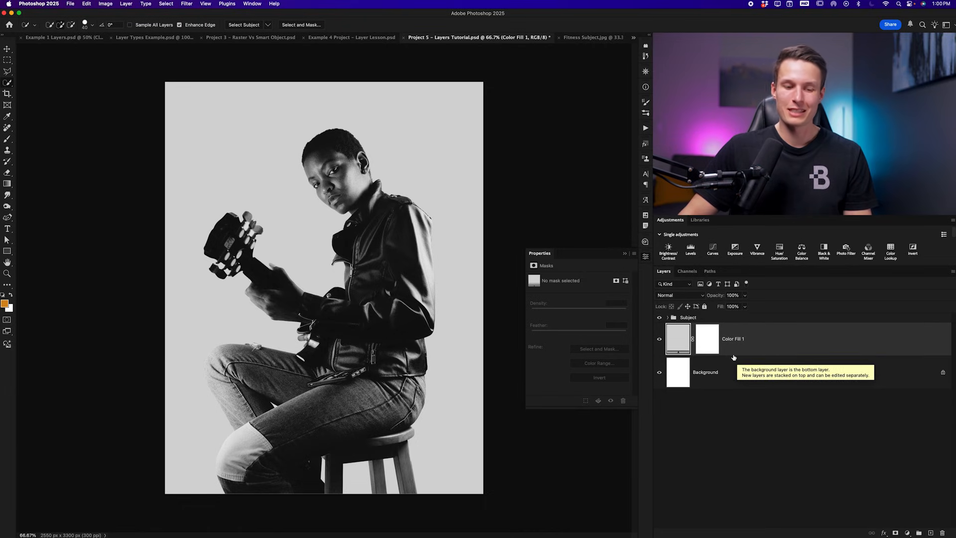
# Add the text MUSICIAN above the Subject group, placed near the top of the poster
pyautogui.click(727, 317)
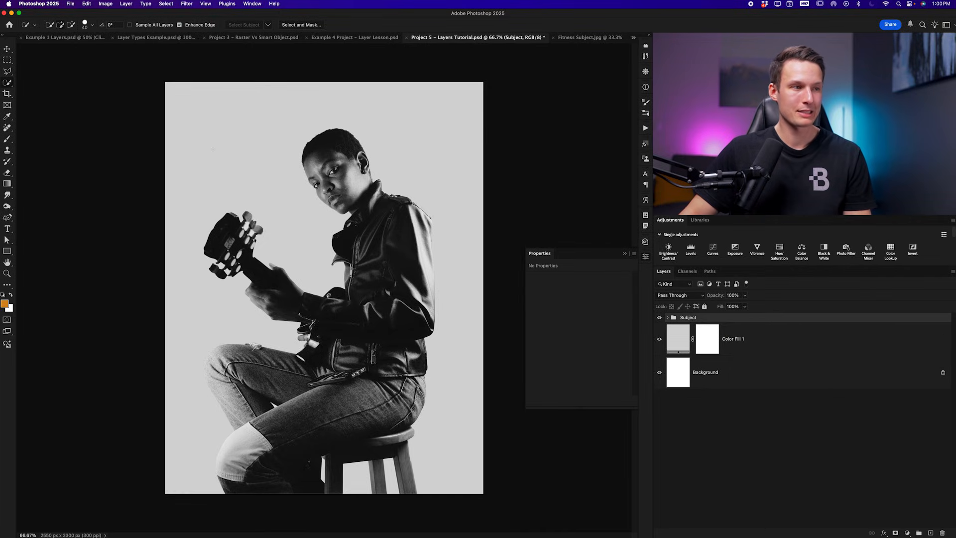
pyautogui.press('t')
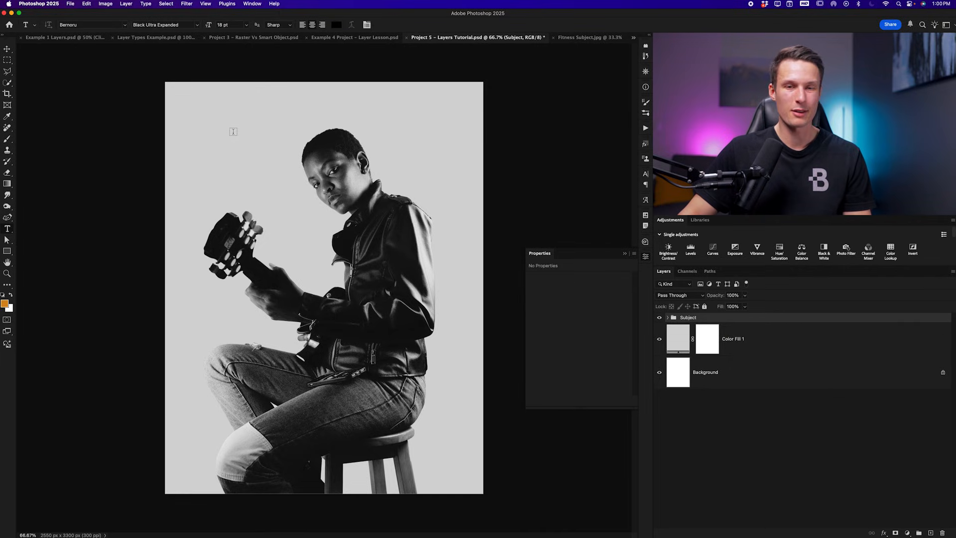
pyautogui.click(259, 136)
pyautogui.write('MUSICIAN')
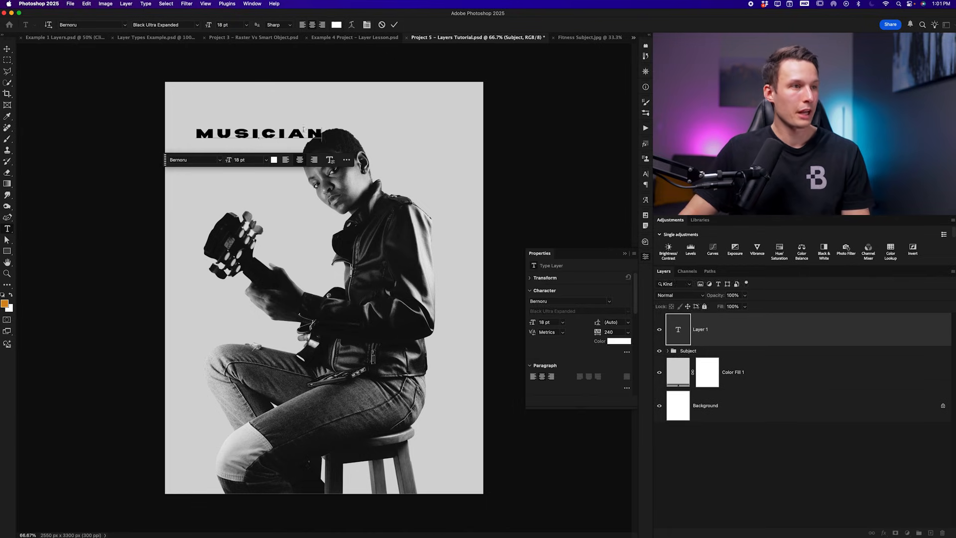
pyautogui.click(394, 25)
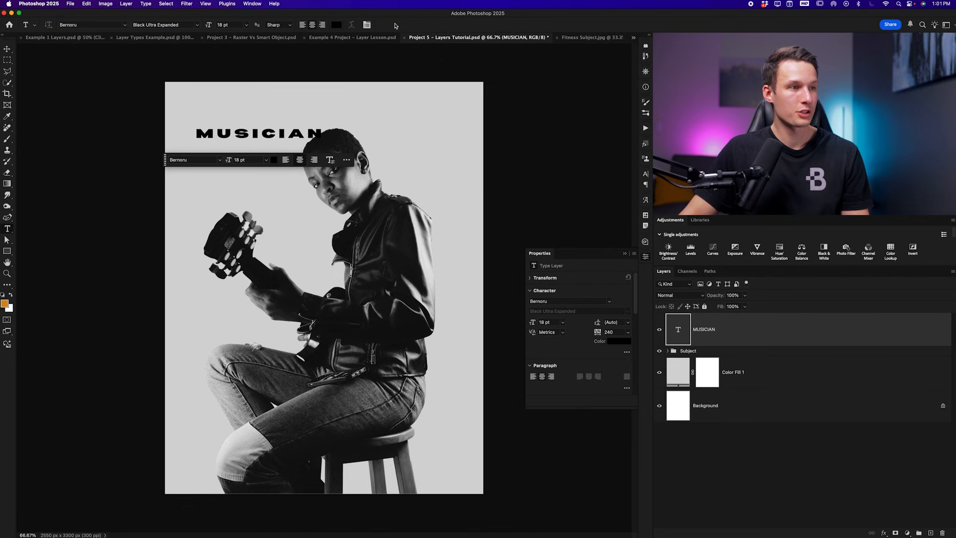
# Set the MUSICIAN text colour to white and its font to FatFrank Heavy
pyautogui.click(275, 161)
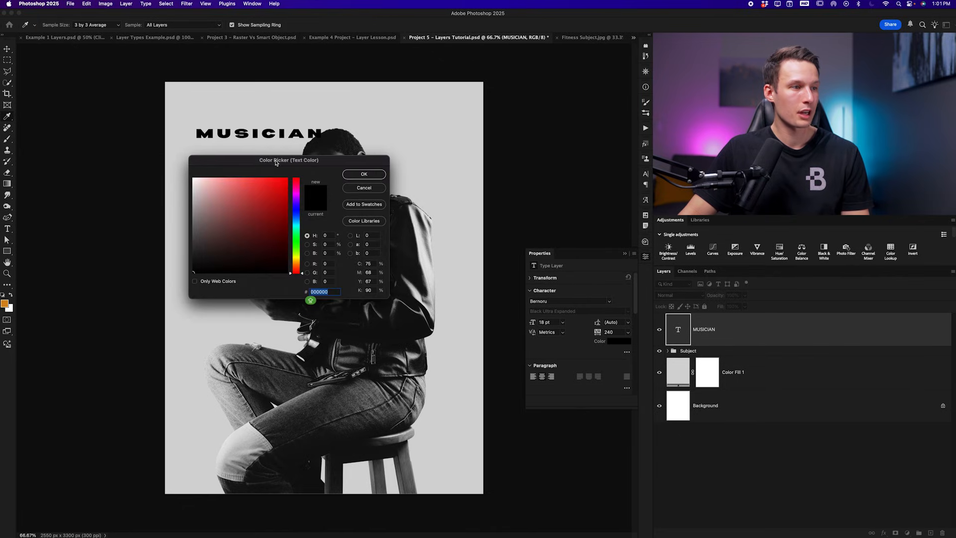
pyautogui.moveTo(232, 198); pyautogui.dragTo(191, 176)
pyautogui.click(355, 175)
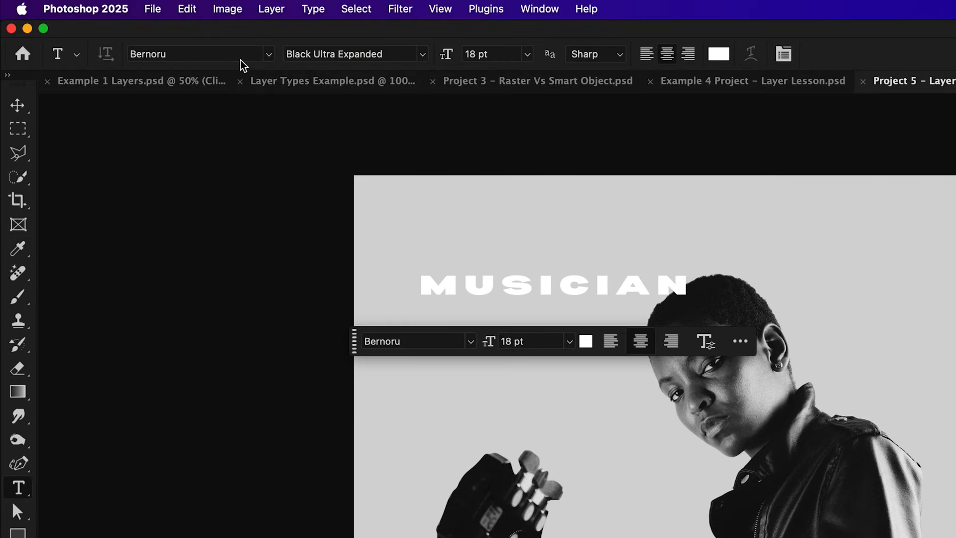
pyautogui.click(109, 26)
pyautogui.write('FAT')
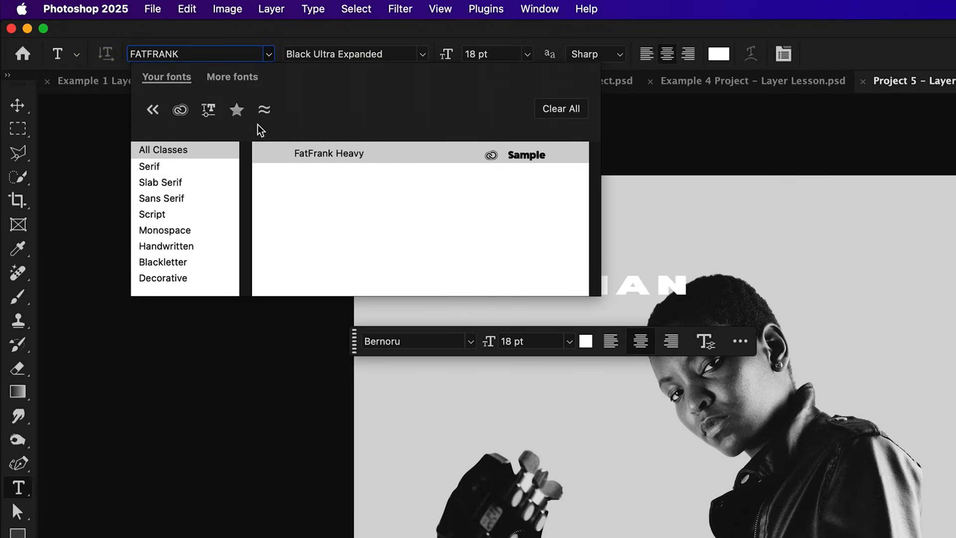
pyautogui.click(354, 157)
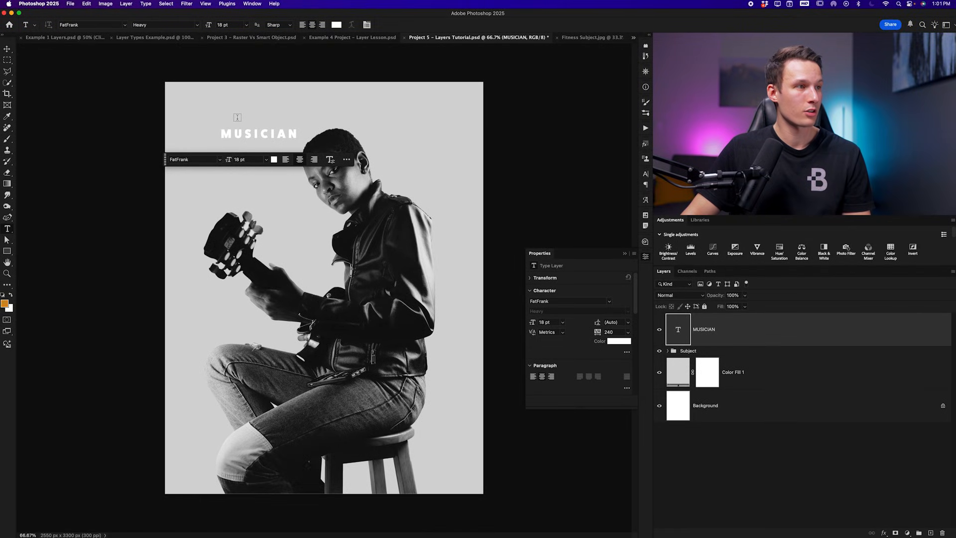
pyautogui.click(125, 25)
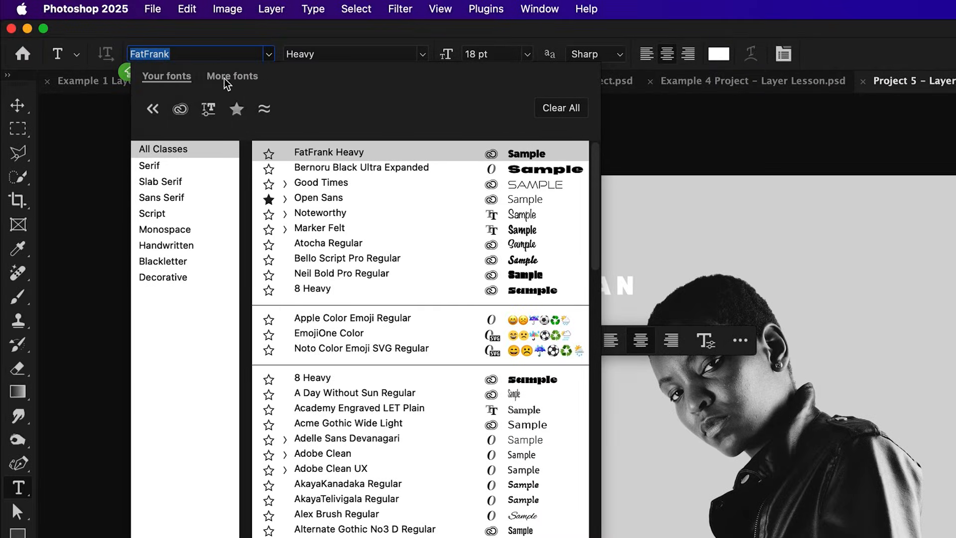
pyautogui.press('Return')
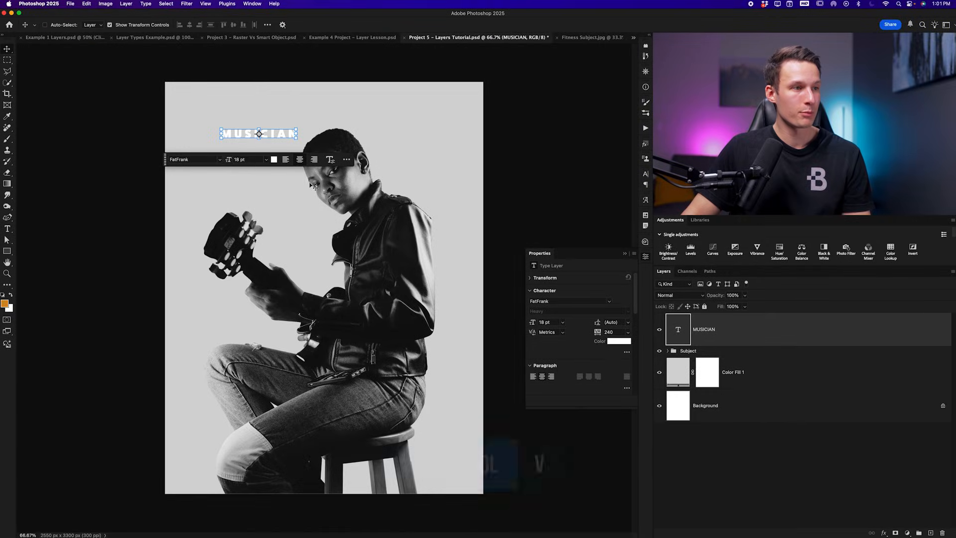
# Scale the MUSICIAN text up to about 410% and position it across the top of the poster
pyautogui.press('v')
pyautogui.moveTo(297, 139); pyautogui.dragTo(530, 174)
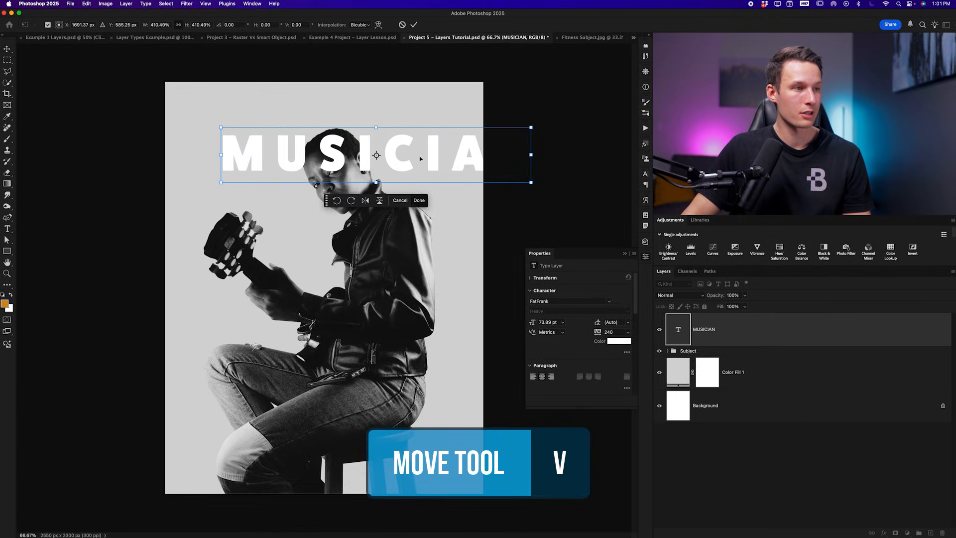
pyautogui.moveTo(419, 156); pyautogui.dragTo(366, 119)
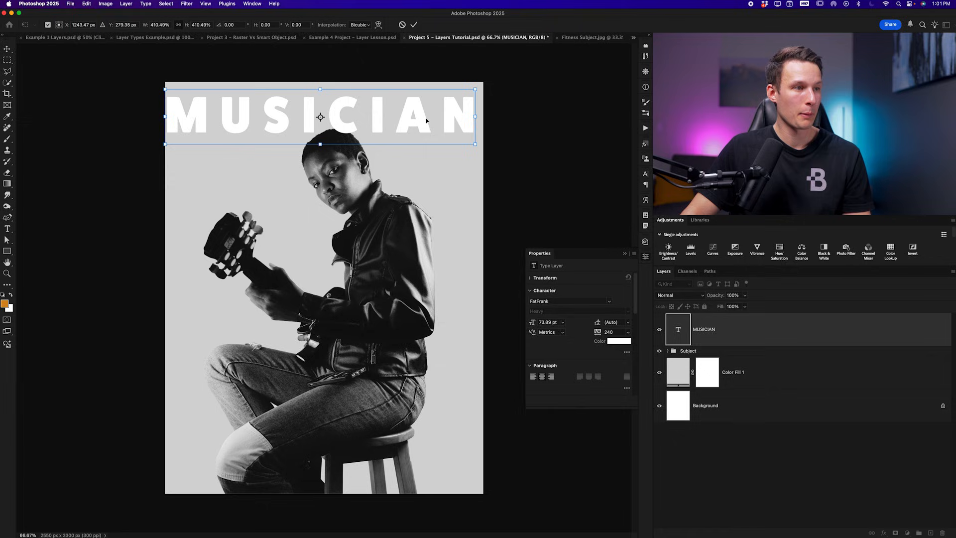
pyautogui.moveTo(428, 113); pyautogui.dragTo(429, 121)
pyautogui.press('Return')
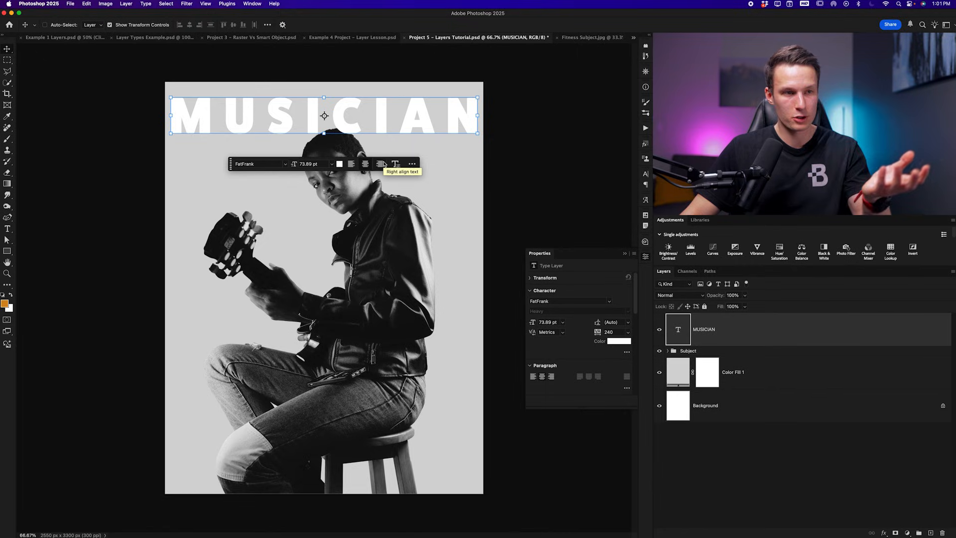
# Show the Character settings and reduce the tracking of the MUSICIAN text to 60
pyautogui.click(646, 173)
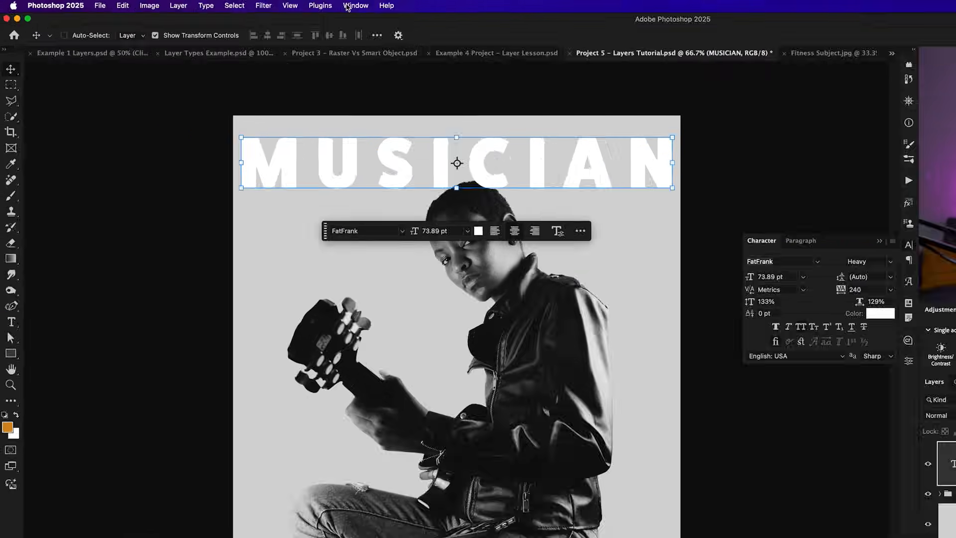
pyautogui.click(247, 4)
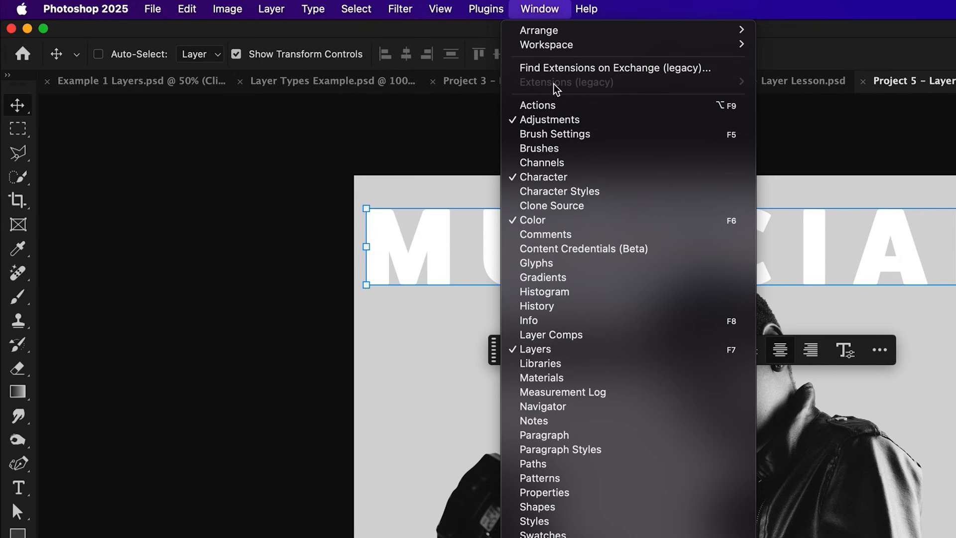
pyautogui.click(560, 12)
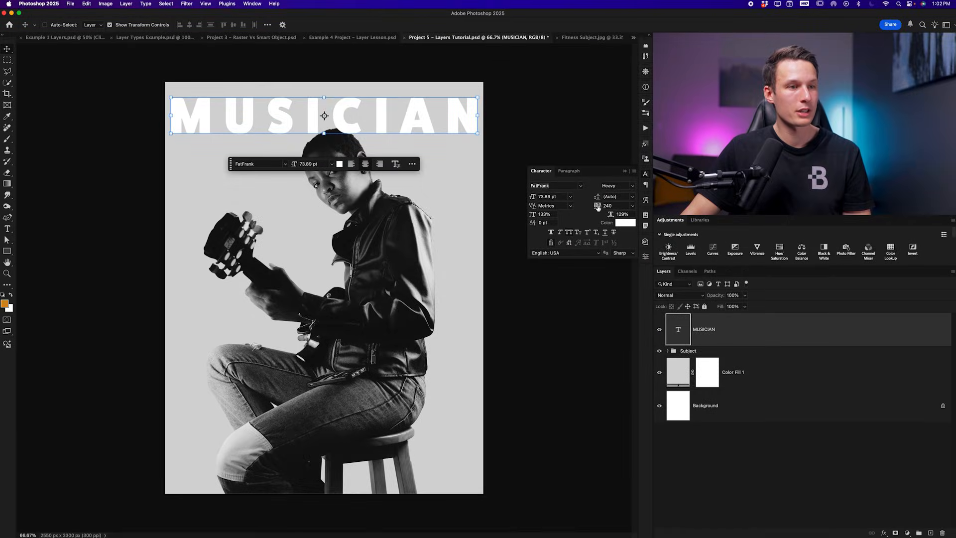
pyautogui.moveTo(598, 207); pyautogui.dragTo(595, 208)
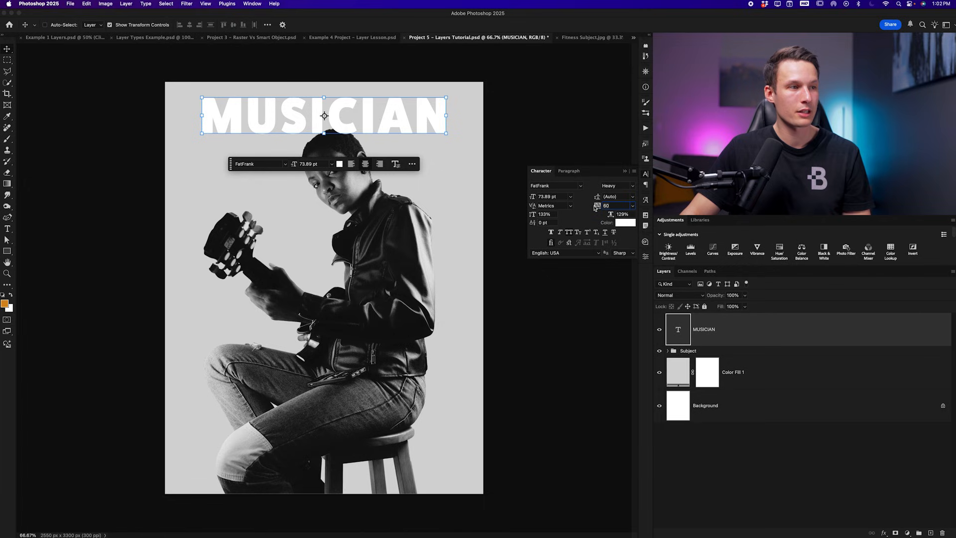
# Enlarge MUSICIAN to span the poster's width and stretch it taller, to about 157 pt, over the top of the subject's head
pyautogui.moveTo(447, 134); pyautogui.dragTo(530, 166)
pyautogui.moveTo(506, 137); pyautogui.dragTo(463, 134)
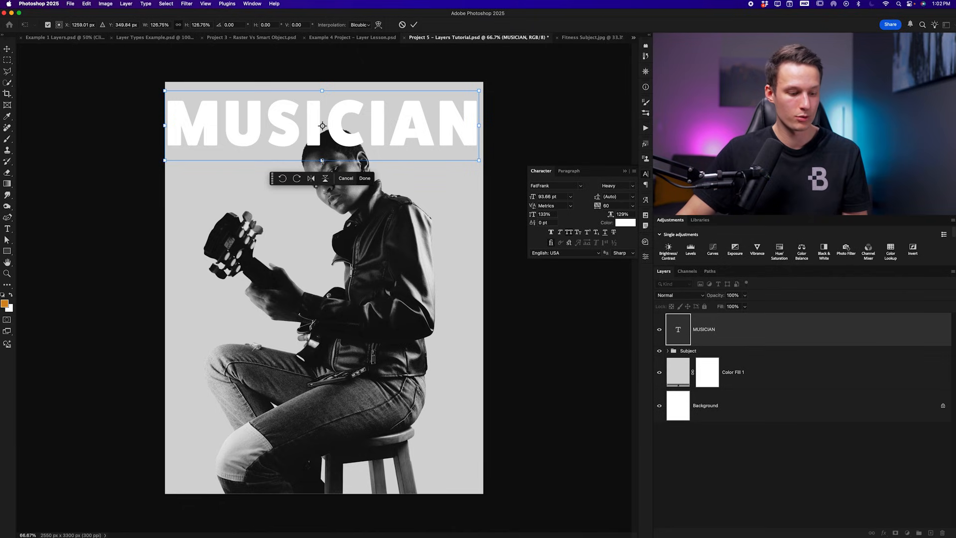
pyautogui.moveTo(322, 161); pyautogui.dragTo(322, 200)
pyautogui.moveTo(354, 161); pyautogui.dragTo(355, 142)
pyautogui.moveTo(323, 180); pyautogui.dragTo(324, 190)
pyautogui.click(414, 25)
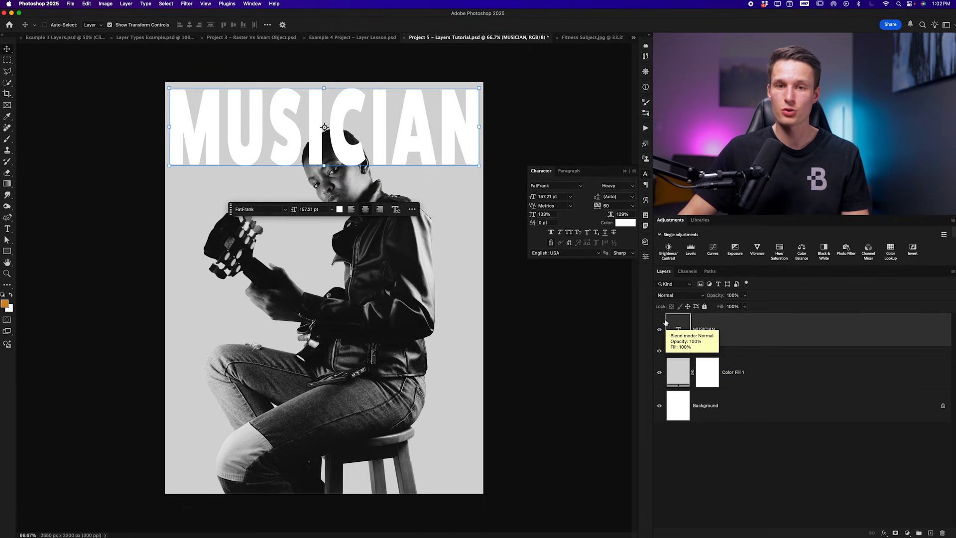
# Add a separate white text layer reading WEEKLY in FatFrank Heavy at 18 pt
pyautogui.press('t')
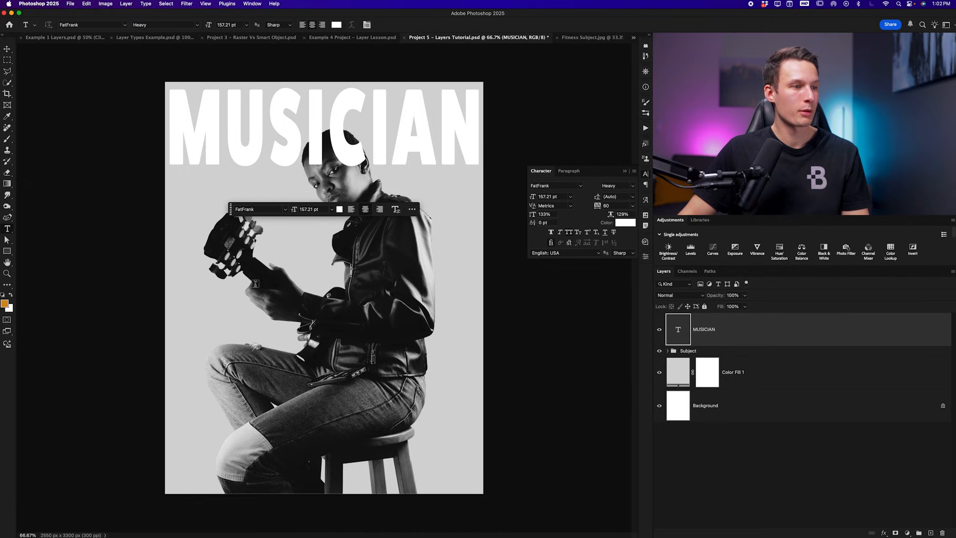
pyautogui.click(301, 246)
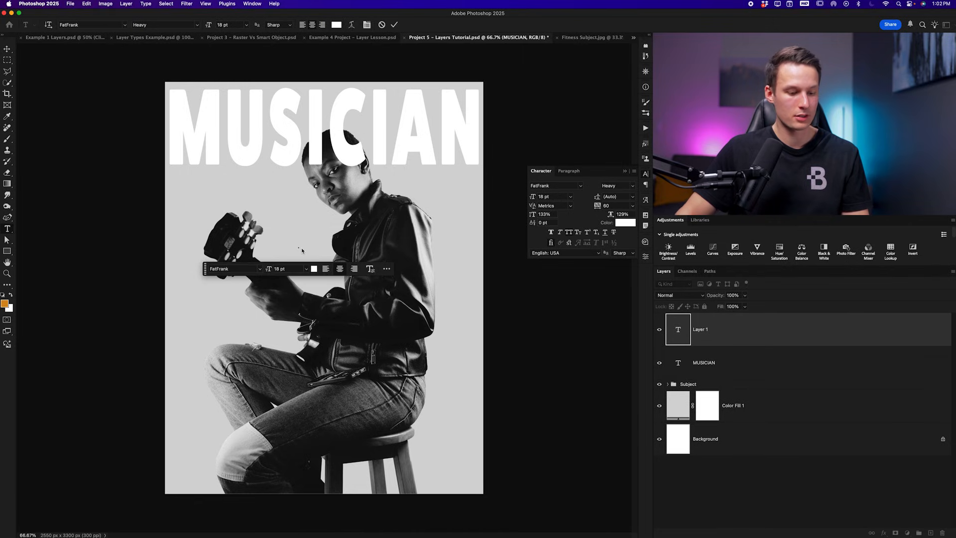
pyautogui.write('WEEKLY')
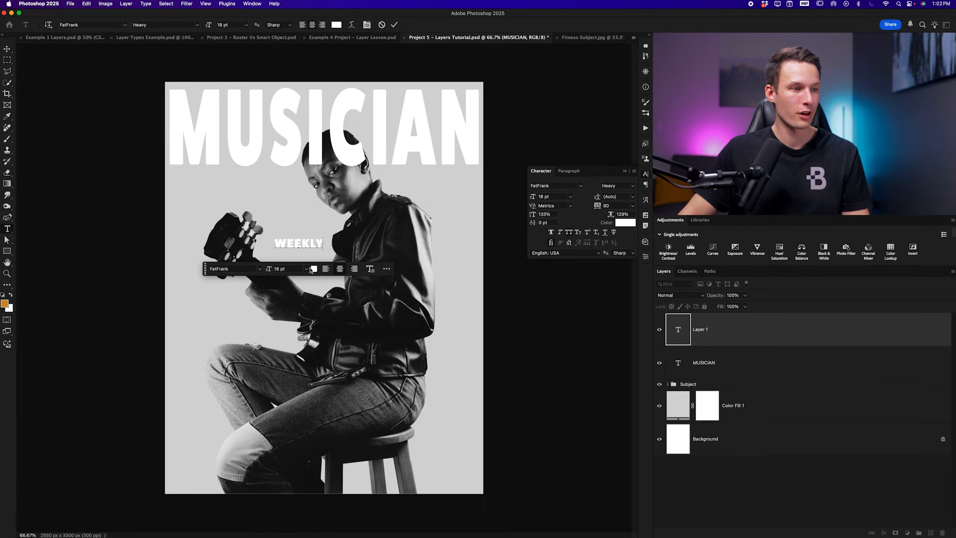
pyautogui.click(394, 25)
# Scale WEEKLY to about 198%, align it beneath the right end of MUSICIAN, and check the Snap options
pyautogui.press('v')
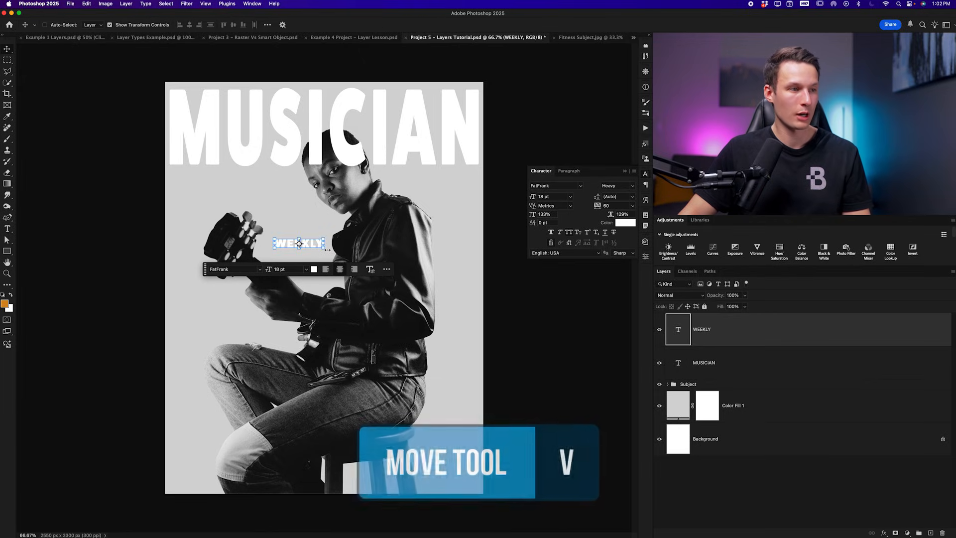
pyautogui.moveTo(323, 250); pyautogui.dragTo(449, 188)
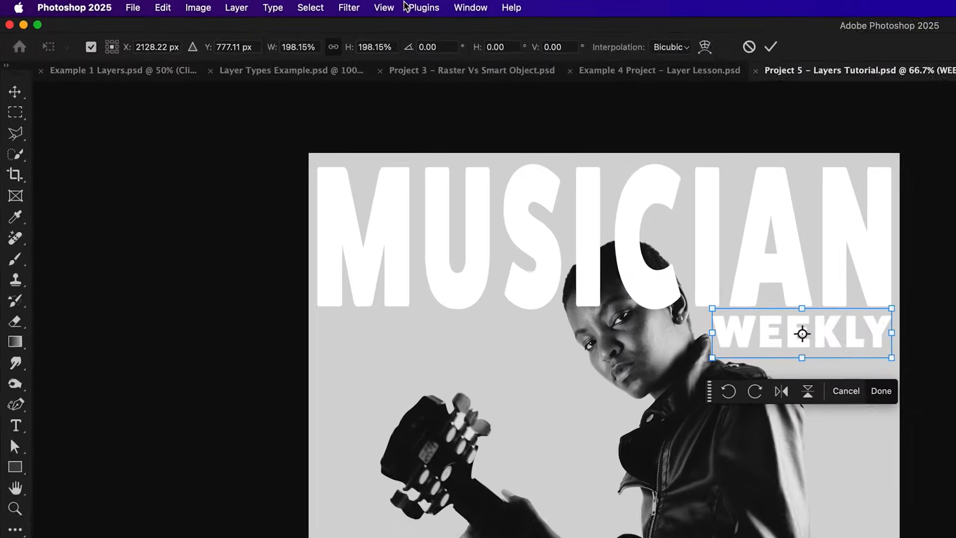
pyautogui.click(388, 8)
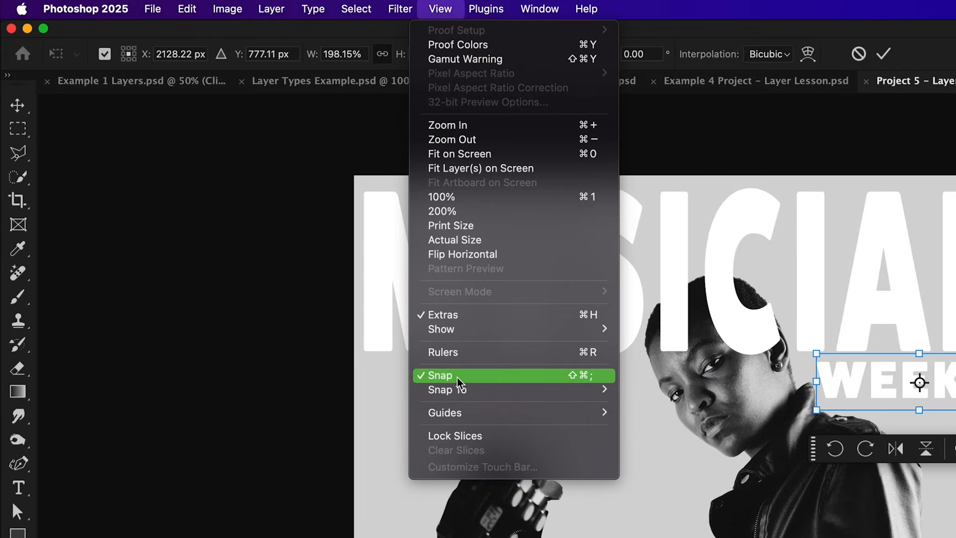
pyautogui.moveTo(474, 394)
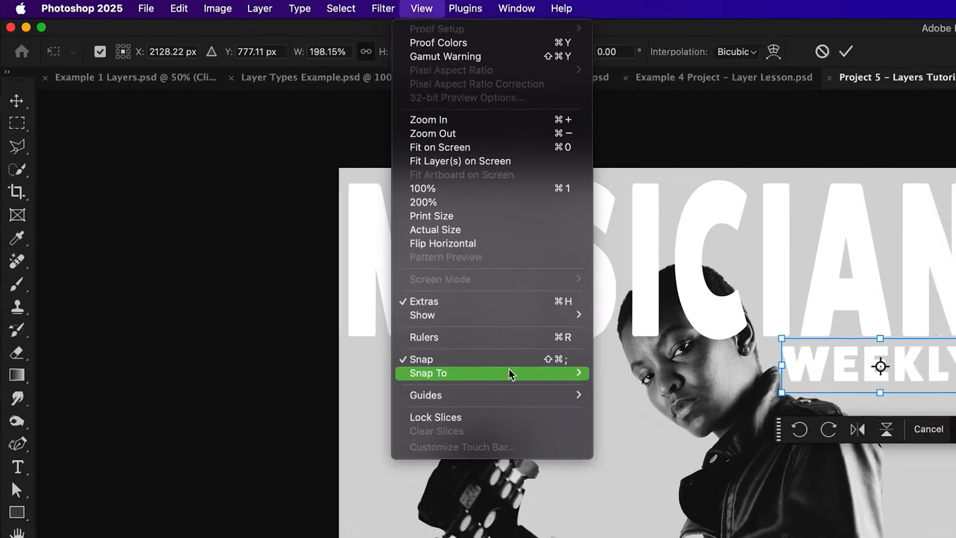
pyautogui.click(891, 365)
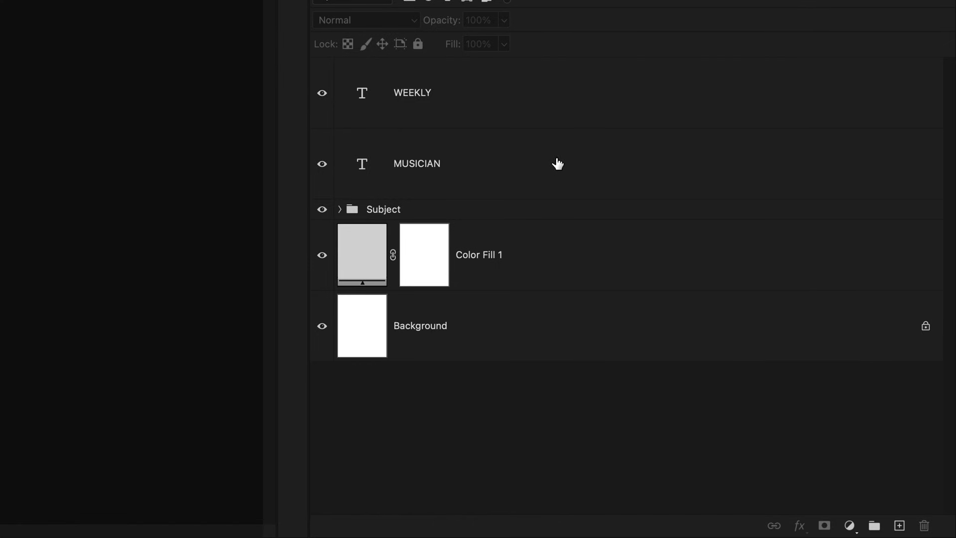
# Add a black drop shadow to the MUSICIAN layer with distance 5 px, spread 15%, size 10 px and opacity 34%
pyautogui.click(558, 165)
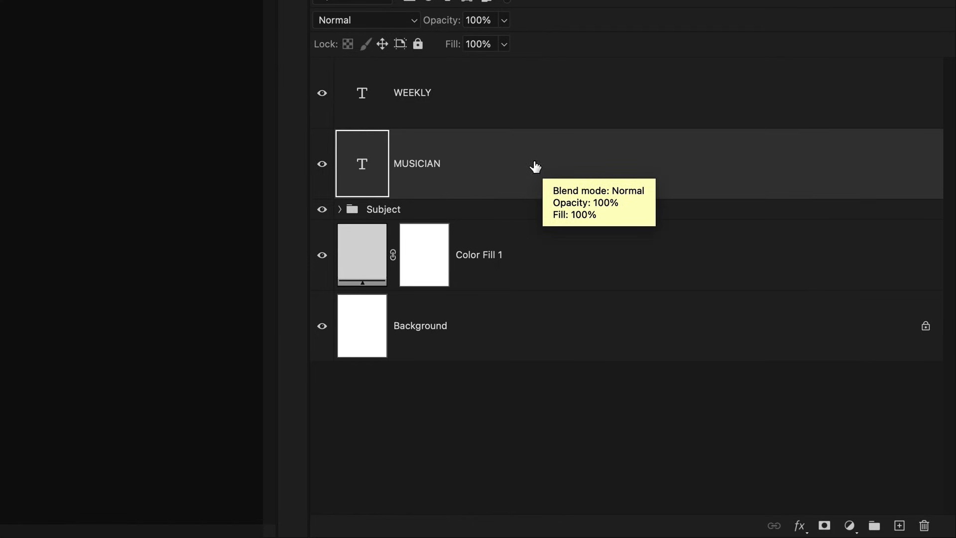
pyautogui.doubleClick(536, 168)
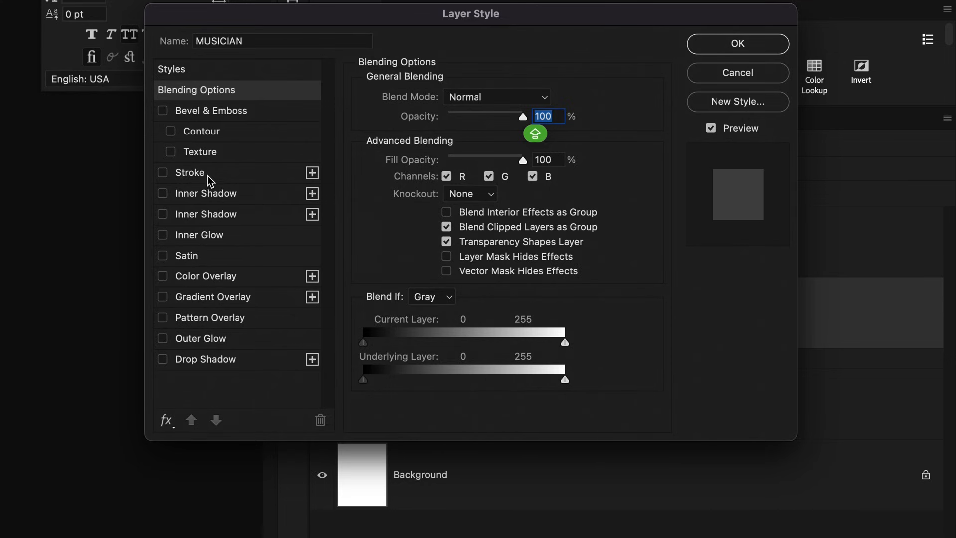
pyautogui.click(211, 359)
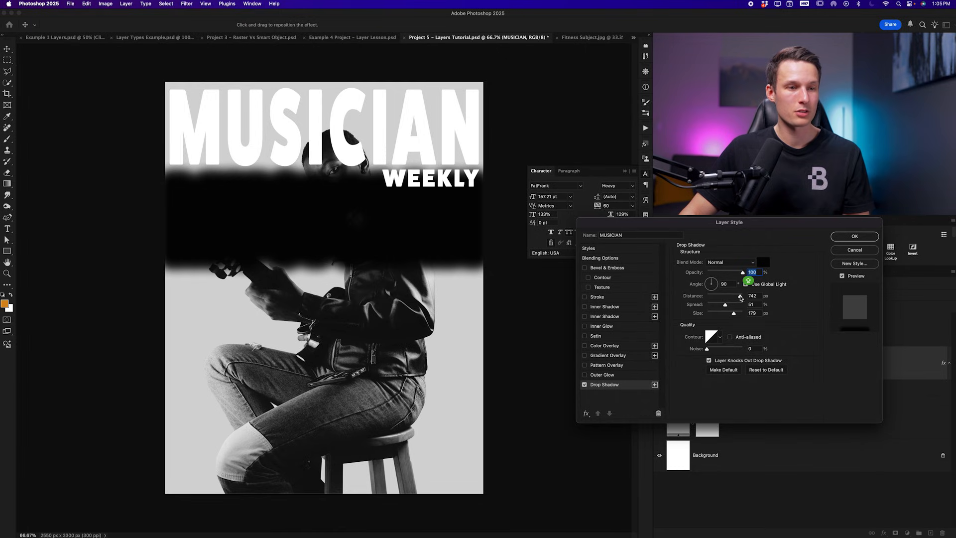
pyautogui.moveTo(741, 297); pyautogui.dragTo(711, 315)
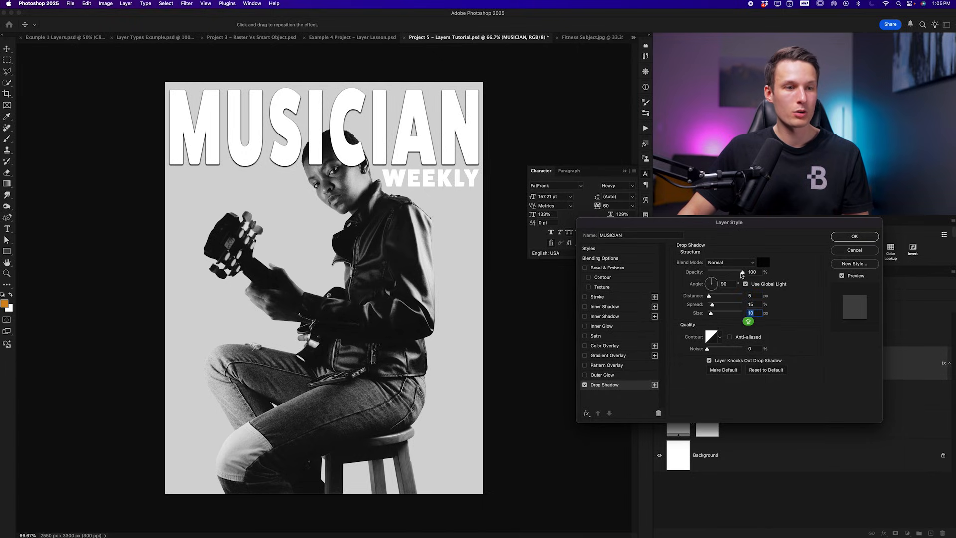
pyautogui.moveTo(734, 274); pyautogui.dragTo(726, 274)
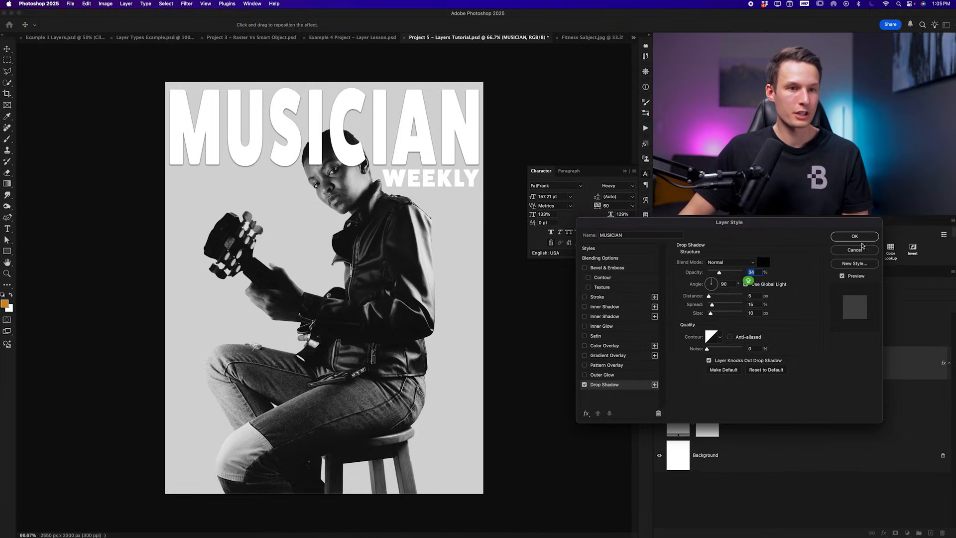
pyautogui.click(867, 237)
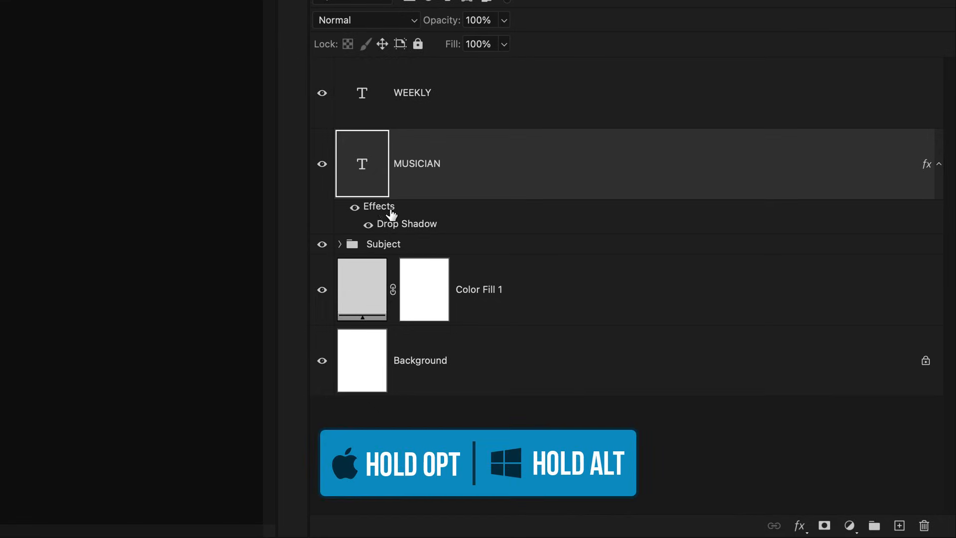
# Copy the MUSICIAN layer's effects to the WEEKLY layer, and move MUSICIAN below the Subject group
pyautogui.moveTo(380, 204); pyautogui.dragTo(419, 94)
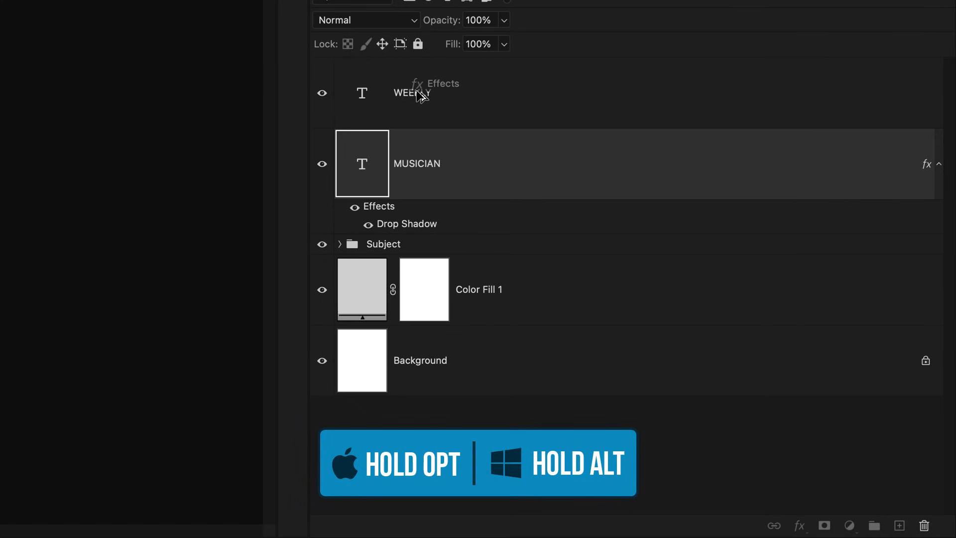
pyautogui.moveTo(419, 94); pyautogui.dragTo(418, 96)
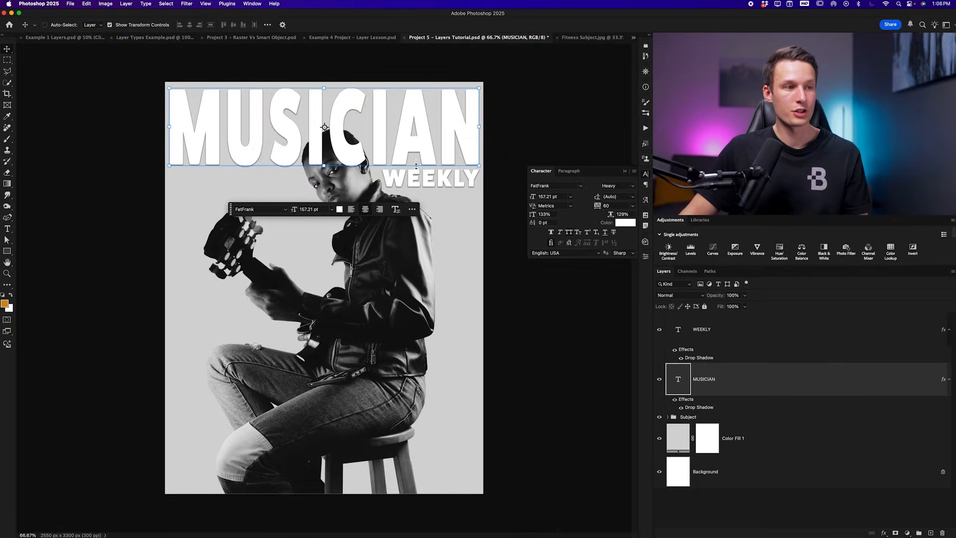
pyautogui.click(746, 503)
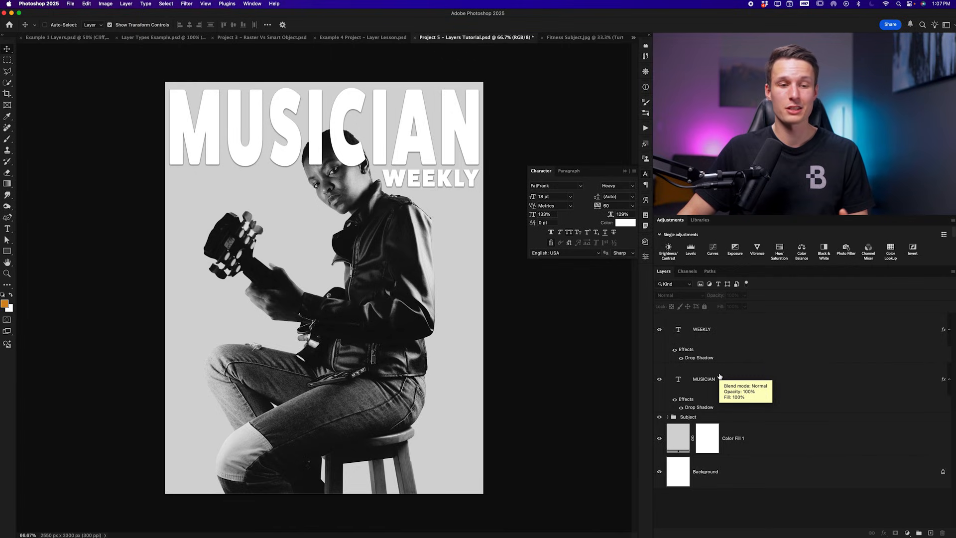
pyautogui.moveTo(720, 377); pyautogui.dragTo(726, 421)
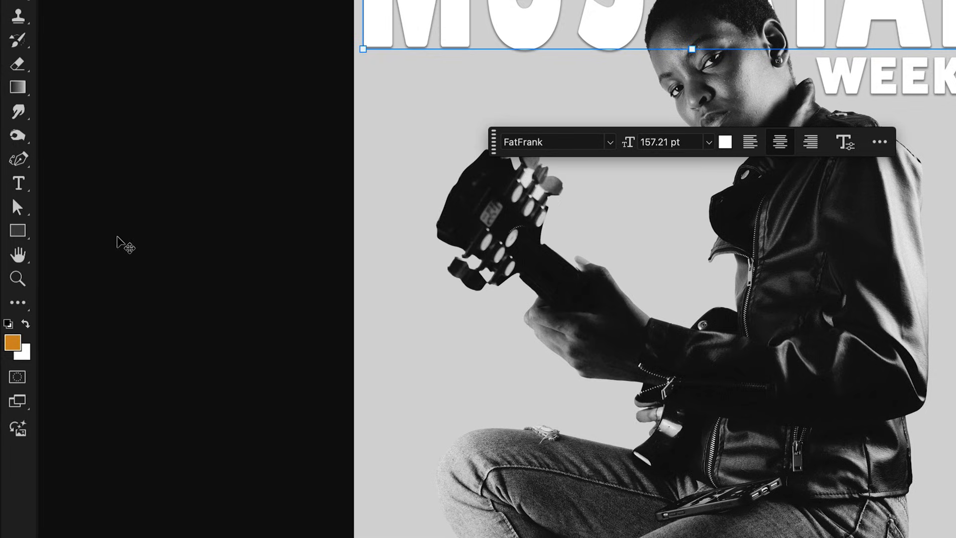
# Draw an 855 x 3332 px rectangle filled with the black and transparent stripe pattern over the poster's right third
pyautogui.click(18, 231)
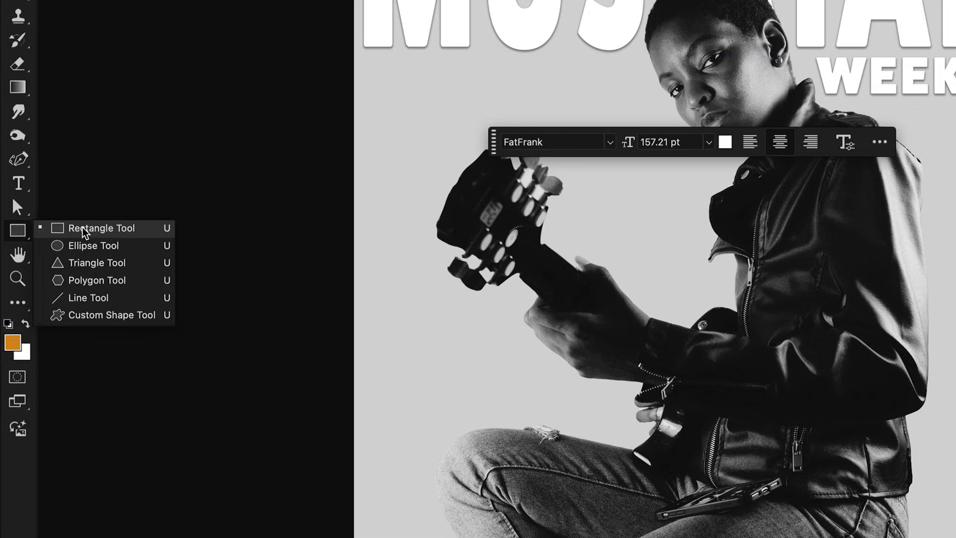
pyautogui.click(133, 230)
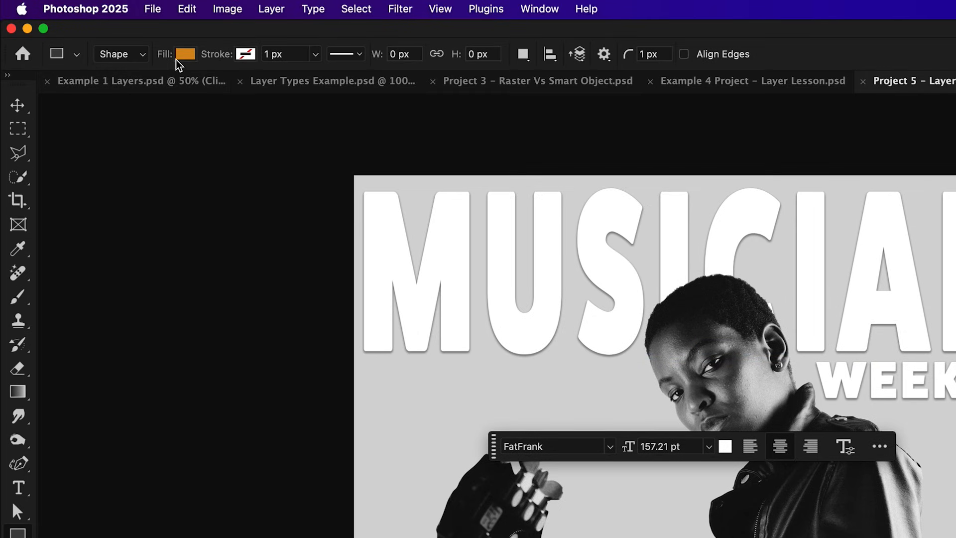
pyautogui.click(185, 54)
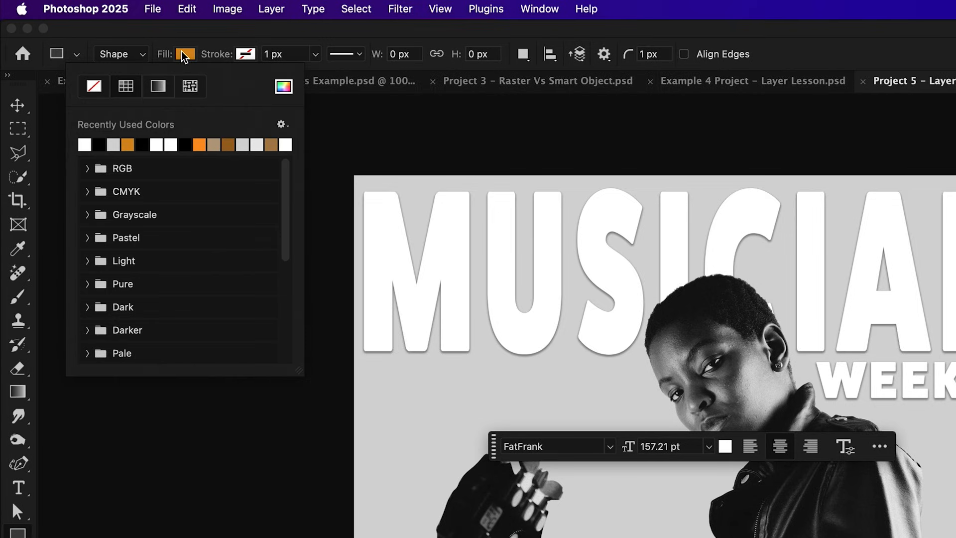
pyautogui.click(188, 88)
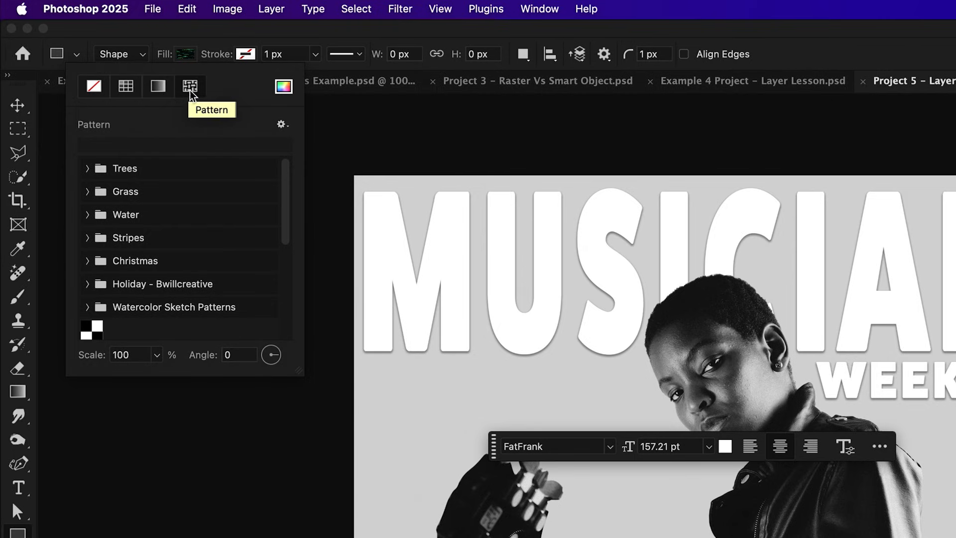
pyautogui.scroll(-10, 166, 208)
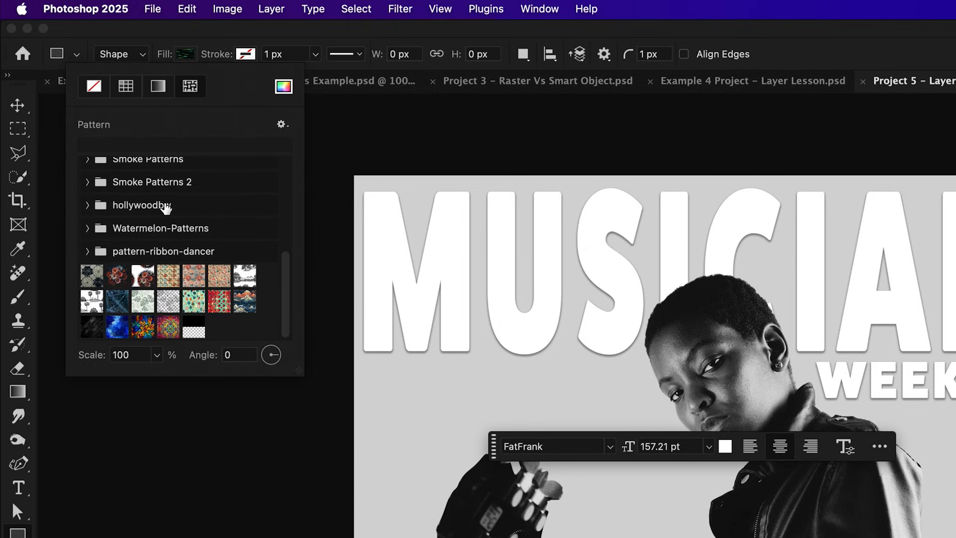
pyautogui.click(194, 327)
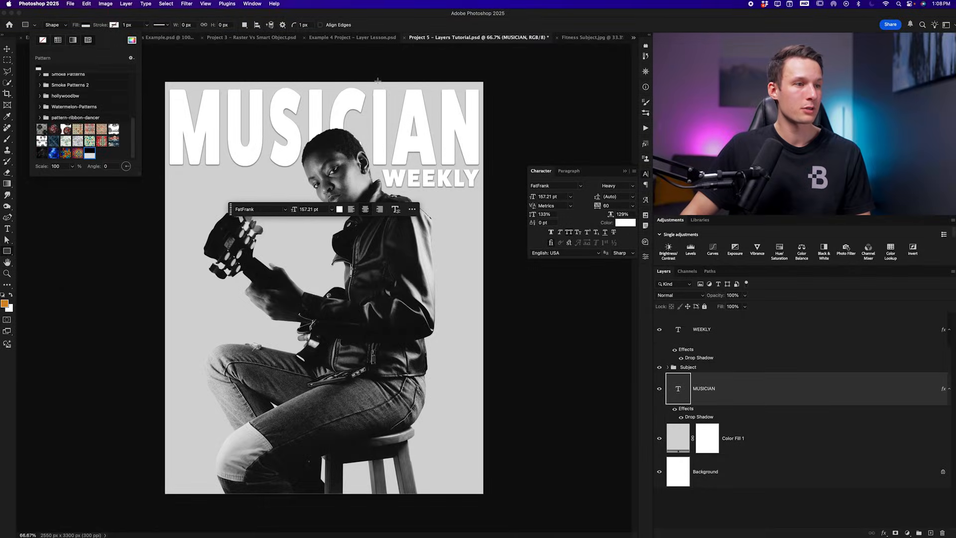
pyautogui.moveTo(378, 81); pyautogui.dragTo(485, 496)
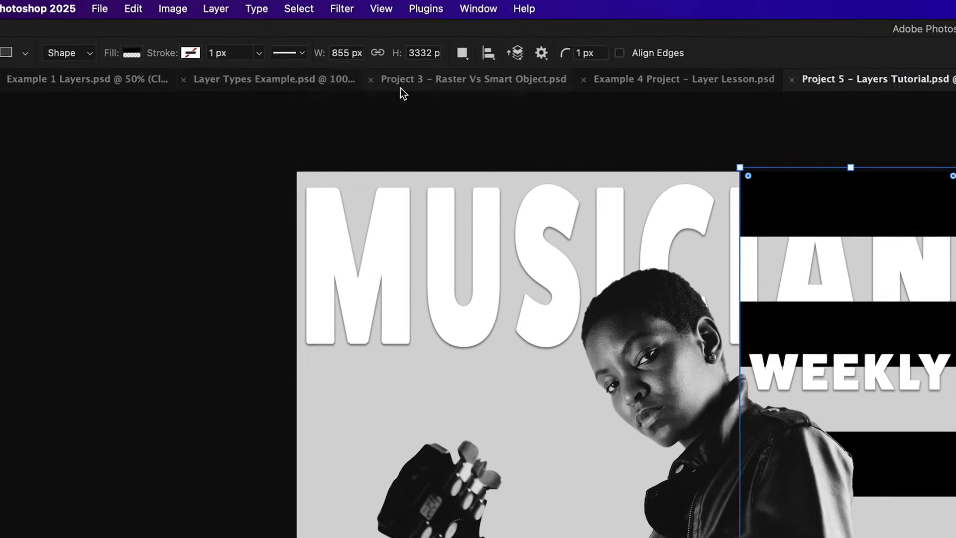
# Rotate the rectangle's pattern to vertical stripes at a much smaller scale, and move its layer below MUSICIAN
pyautogui.click(132, 54)
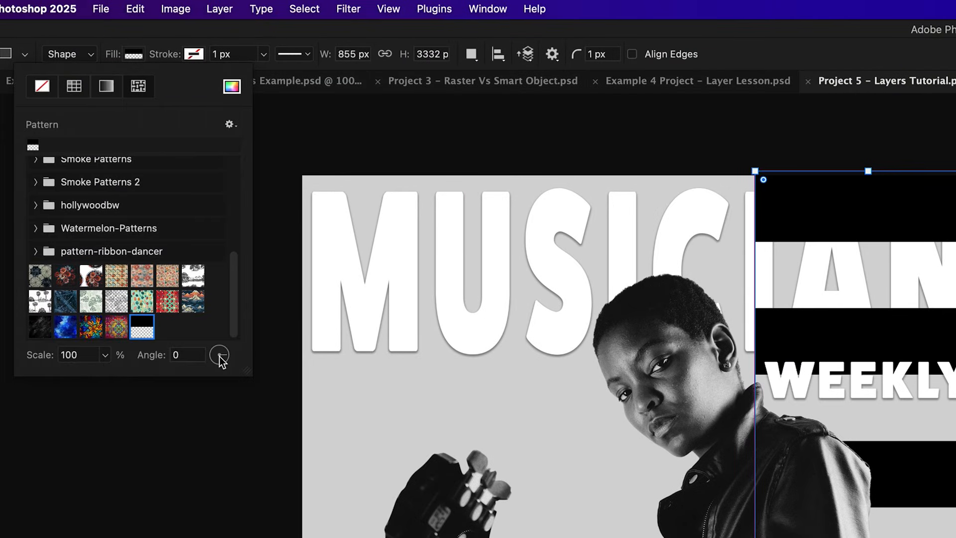
pyautogui.moveTo(219, 339); pyautogui.dragTo(217, 338)
pyautogui.click(103, 356)
pyautogui.moveTo(106, 377); pyautogui.dragTo(99, 376)
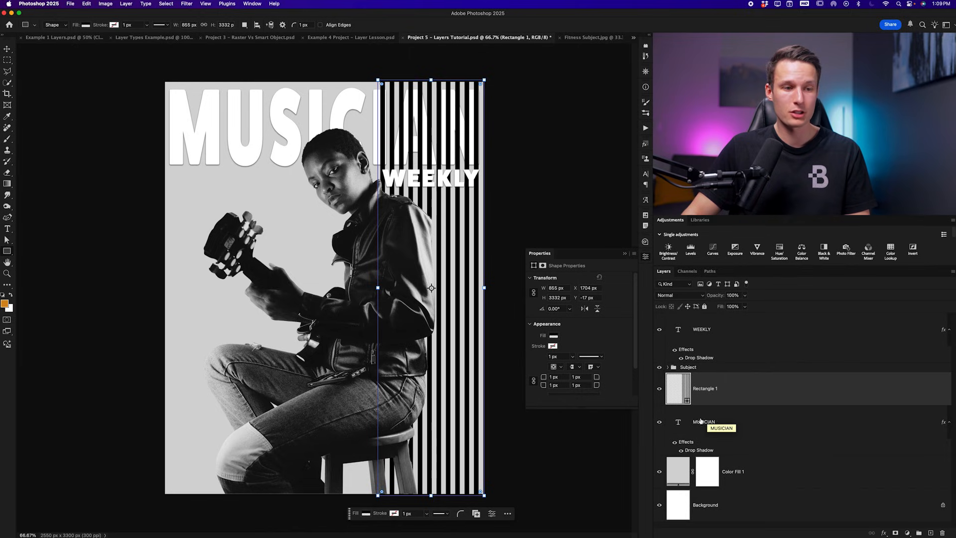
pyautogui.moveTo(730, 397); pyautogui.dragTo(728, 450)
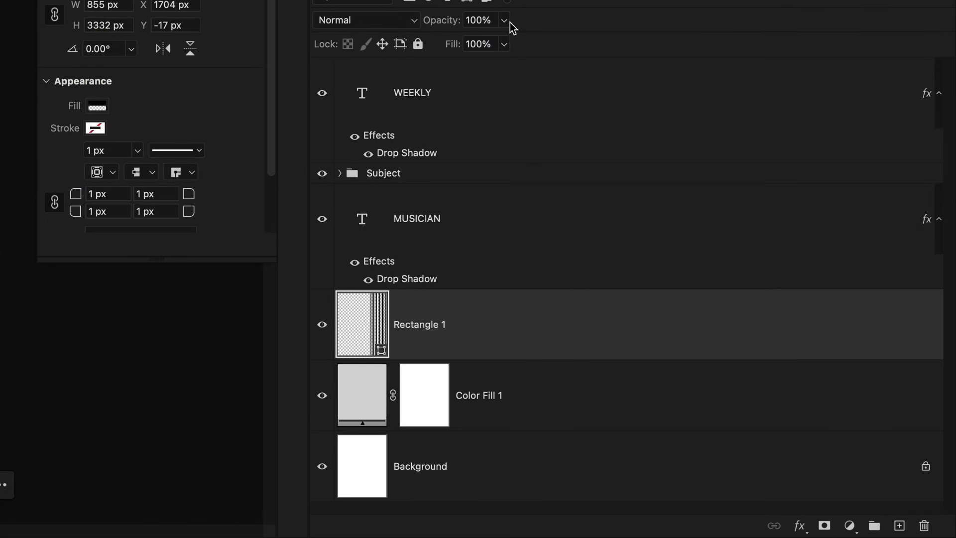
# Lower the striped rectangle layer's opacity to 21% and rename the layer Stripes
pyautogui.moveTo(501, 44); pyautogui.dragTo(447, 43)
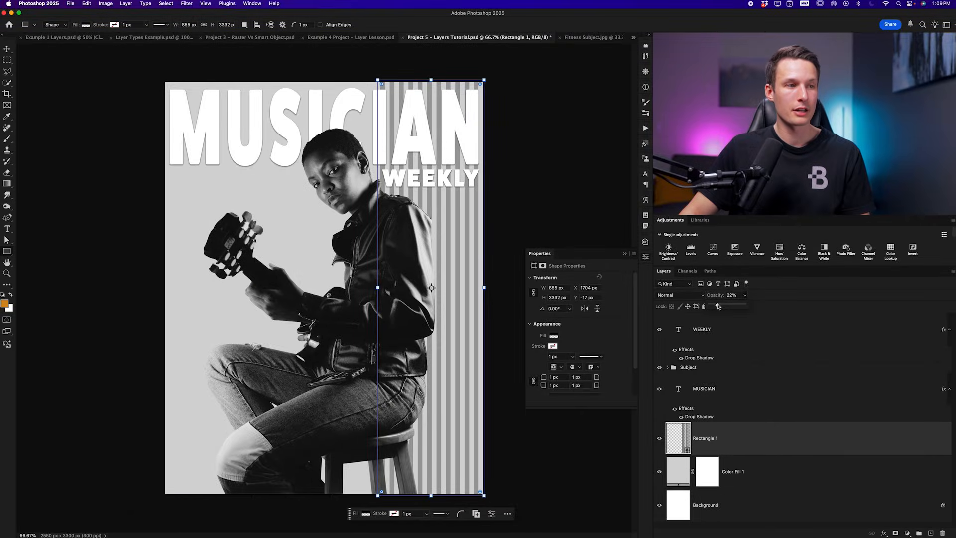
pyautogui.click(692, 430)
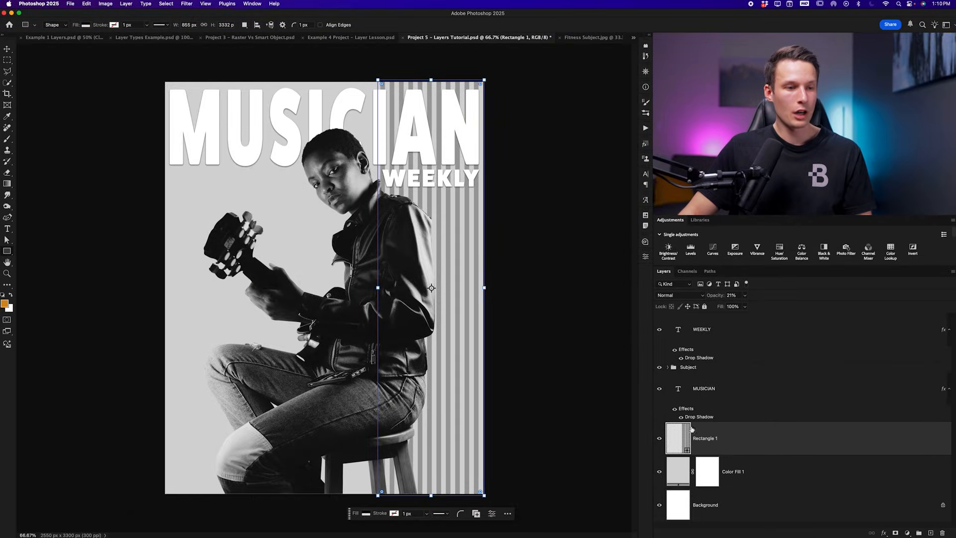
pyautogui.write('Stripes')
pyautogui.press('Return')
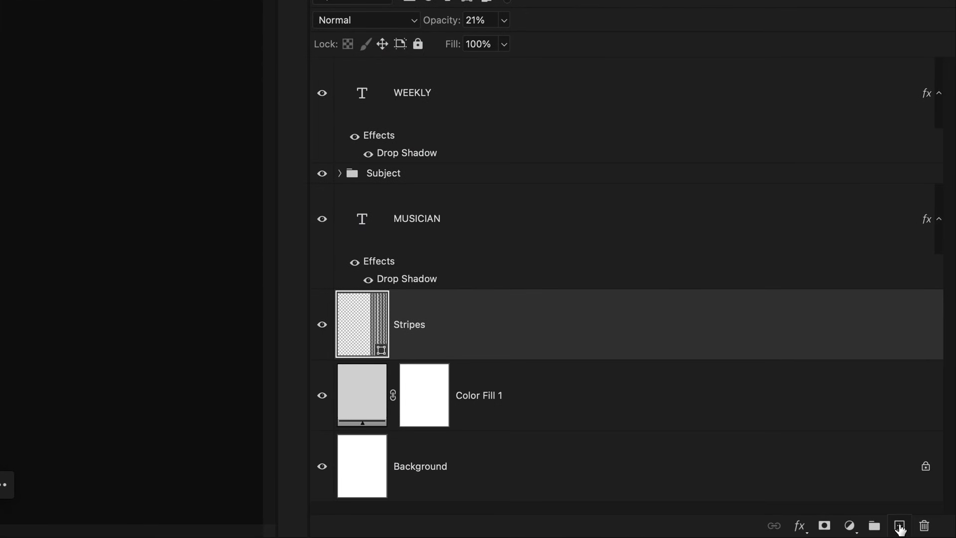
# Add a new layer above Stripes named Black Shadow, with the Brush tool active and black as the foreground colour
pyautogui.click(899, 526)
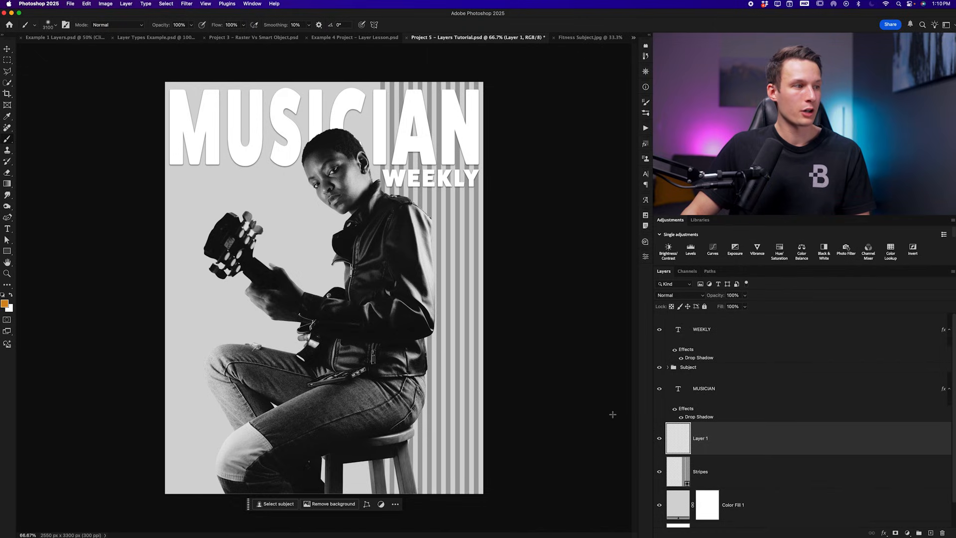
pyautogui.press('b')
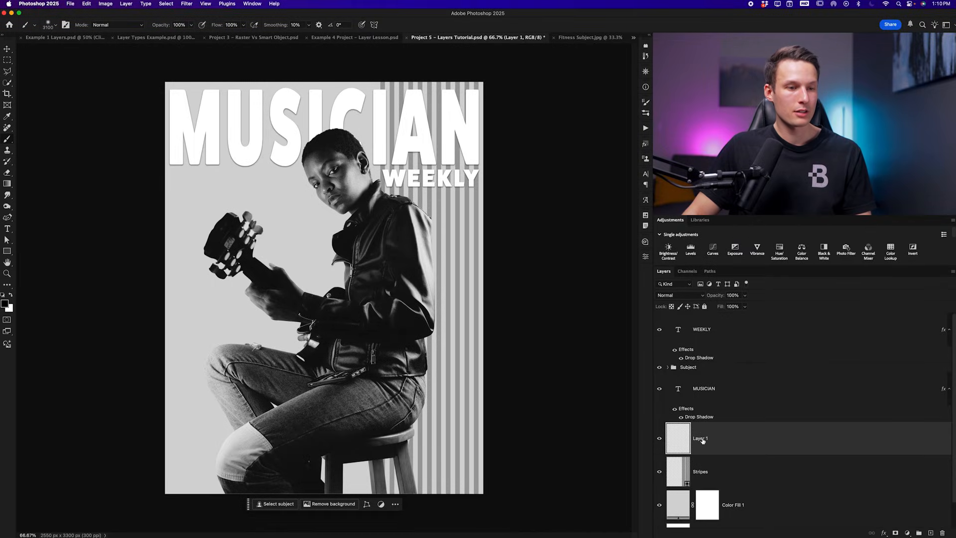
pyautogui.doubleClick(703, 439)
pyautogui.write('Black Sh')
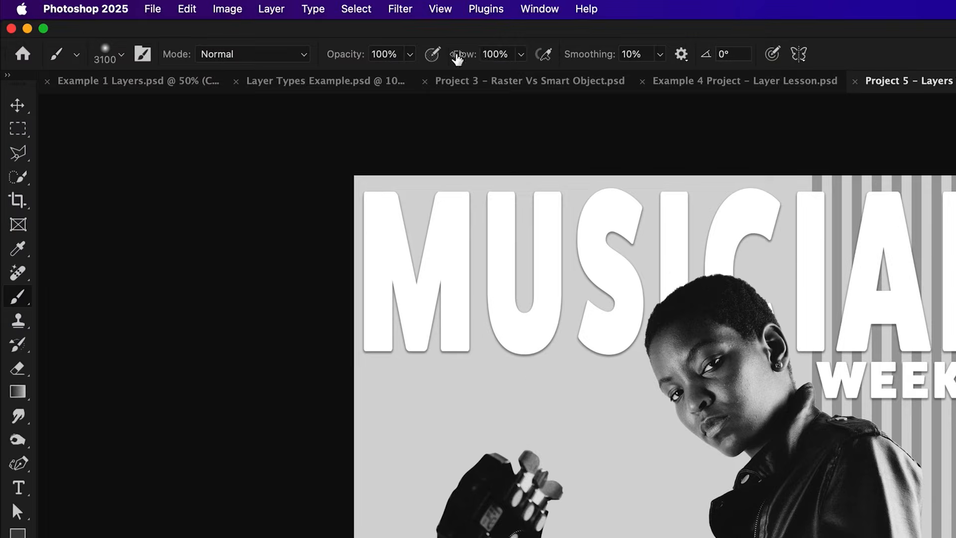
# Paint a large soft black shadow over the poster's lower-right corner on the Black Shadow layer with an enlarged brush
pyautogui.click(110, 60)
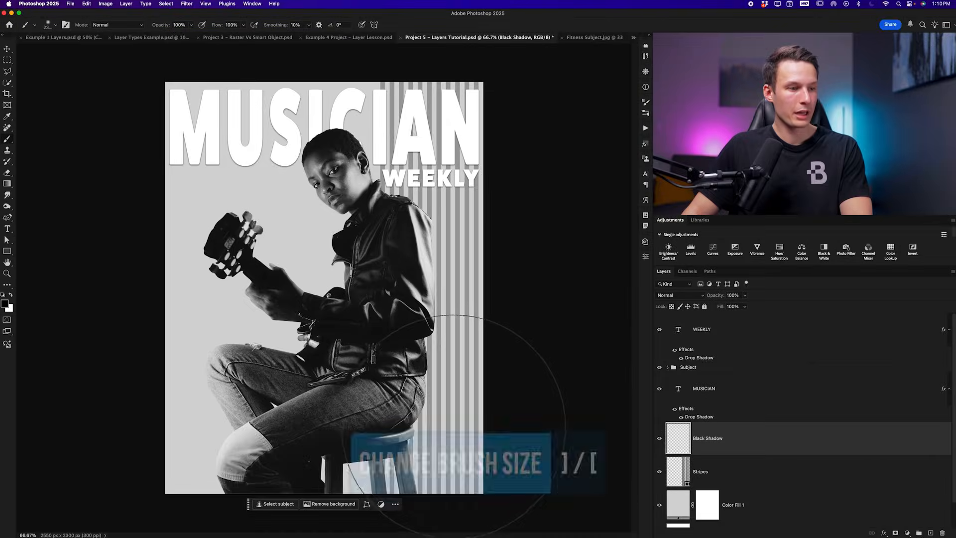
pyautogui.press(']')
pyautogui.press(']')
pyautogui.press(']')
pyautogui.press(']')
pyautogui.press(']')
pyautogui.press(']')
pyautogui.press(']')
pyautogui.press(']')
pyautogui.press(']')
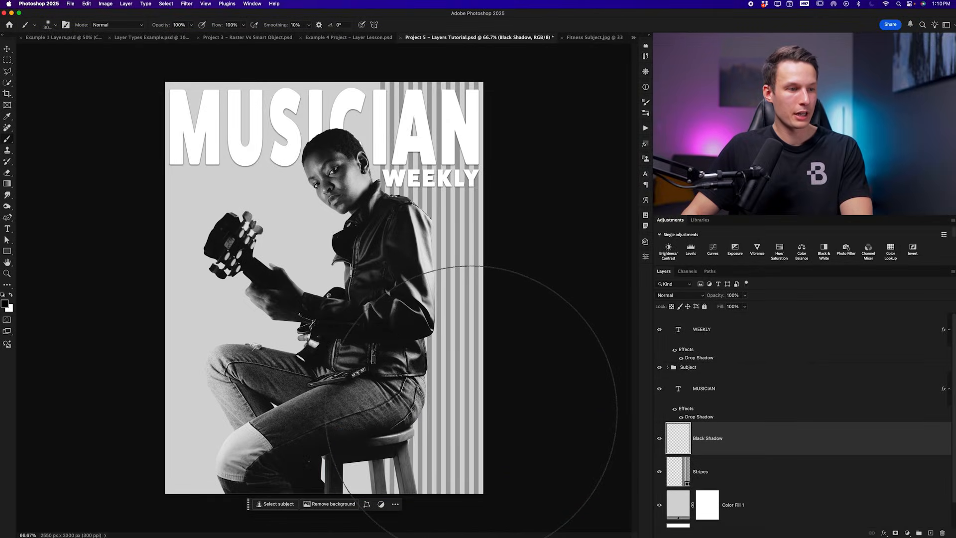
pyautogui.click(469, 411)
pyautogui.click(469, 409)
pyautogui.click(477, 430)
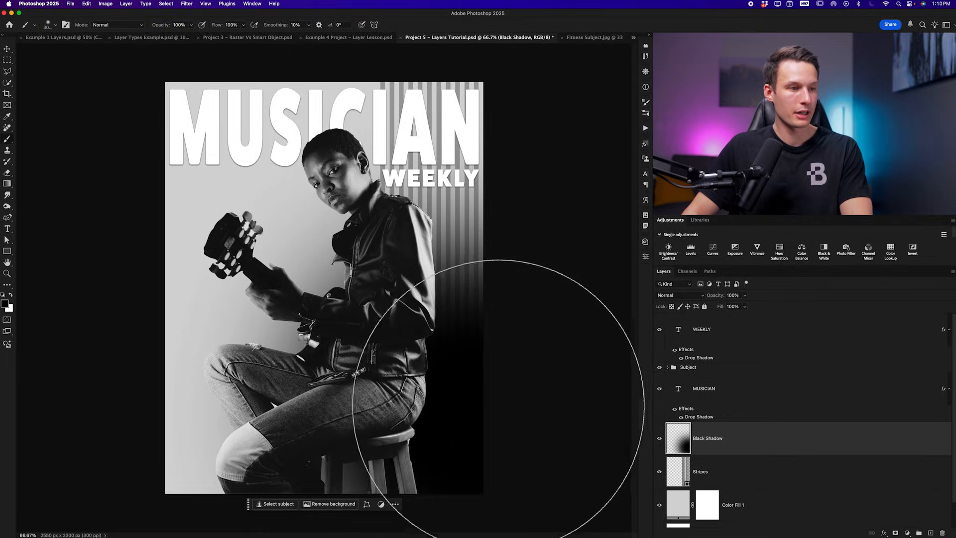
pyautogui.click(507, 414)
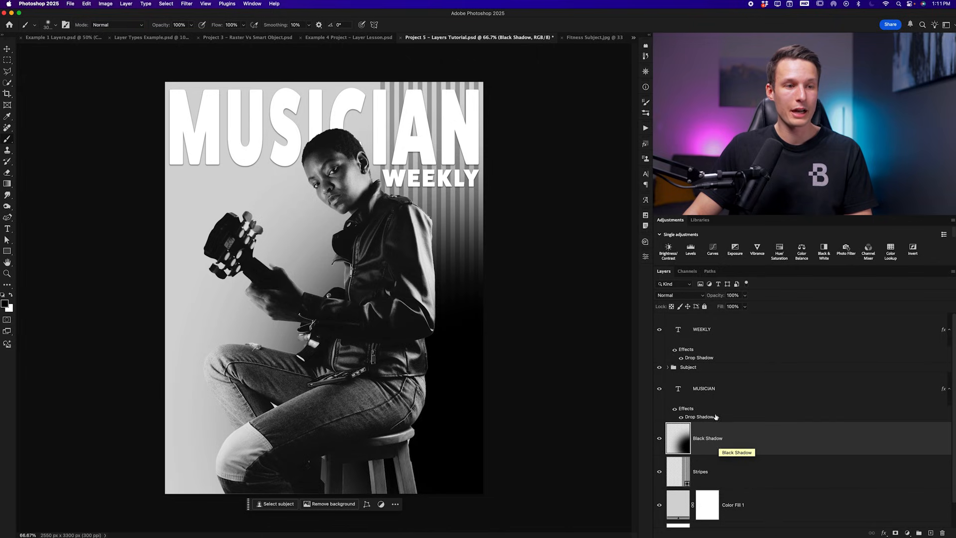
# Set the Black Shadow layer's blend mode to Overlay and toggle its visibility to compare the effect
pyautogui.click(683, 296)
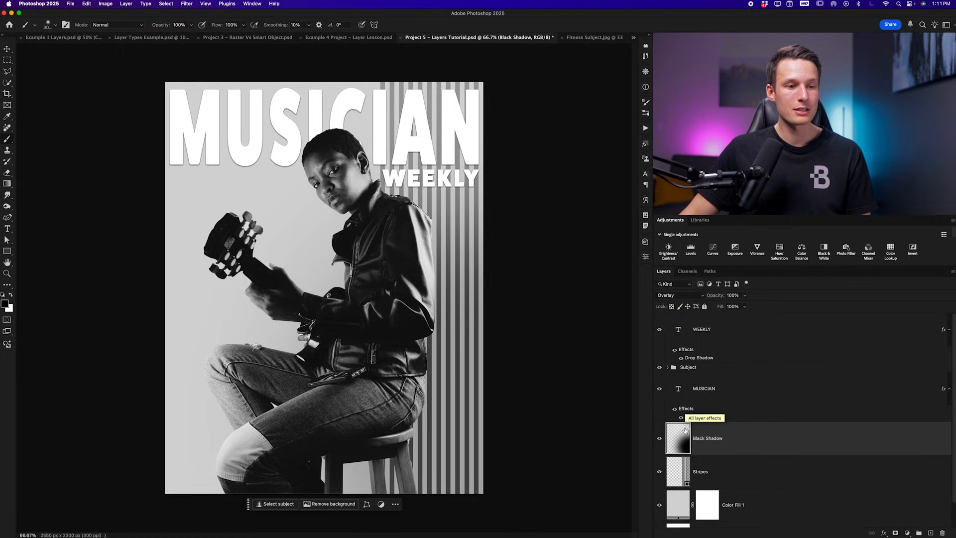
pyautogui.click(659, 438)
pyautogui.click(659, 439)
pyautogui.click(658, 438)
pyautogui.click(659, 439)
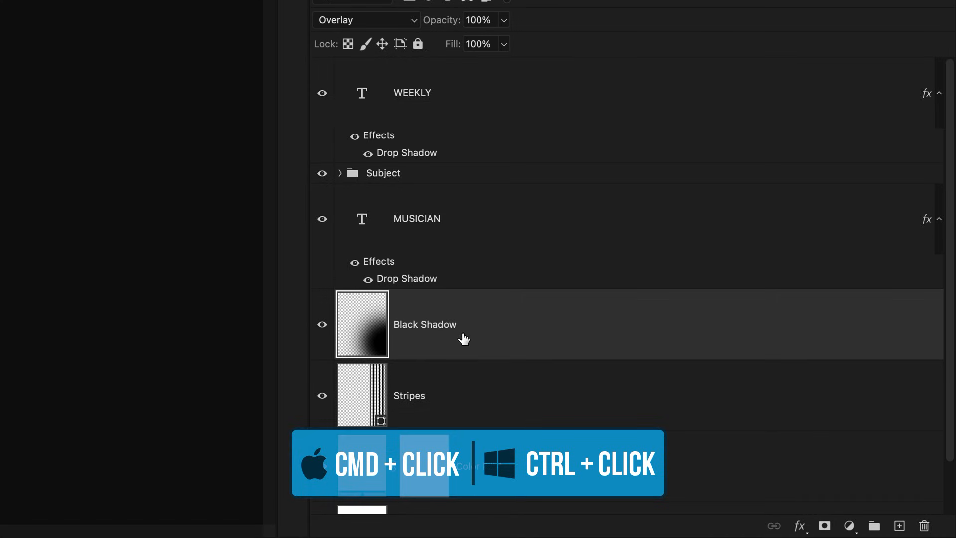
# Group the Black Shadow and Stripes layers and name the group Stripe Pattern
pyautogui.keyDown('ctrl'); pyautogui.click(462, 391); pyautogui.keyUp('ctrl')
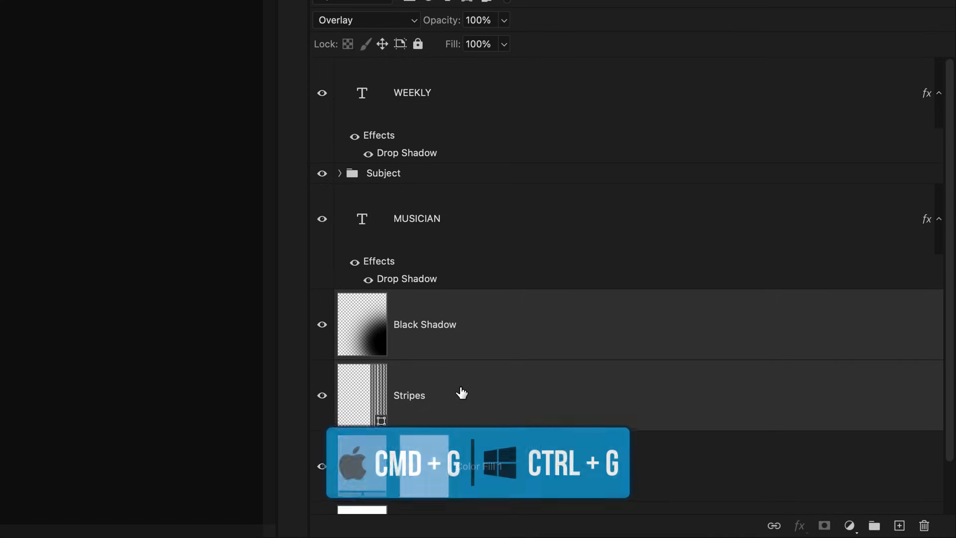
pyautogui.hotkey('ctrl', 'g')
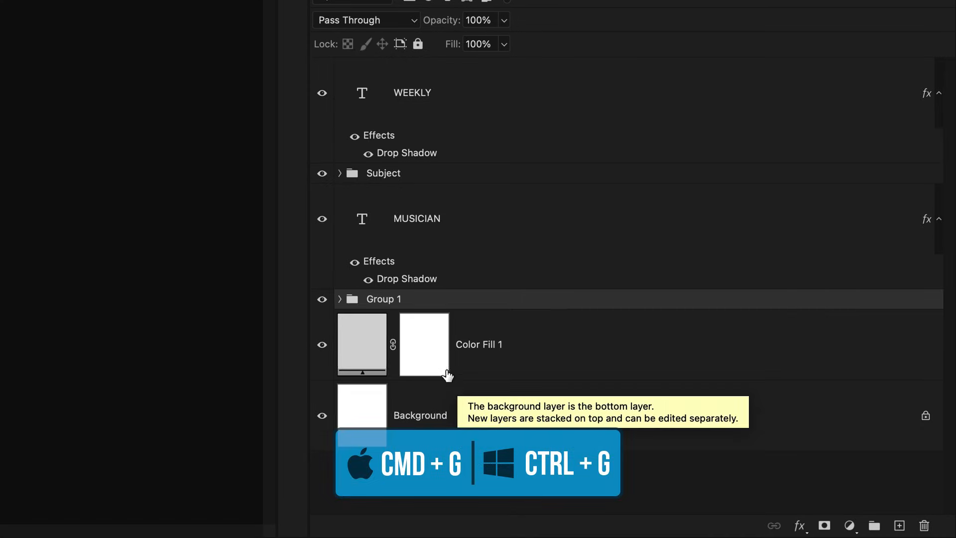
pyautogui.doubleClick(389, 299)
pyautogui.write('Stripe Pattern')
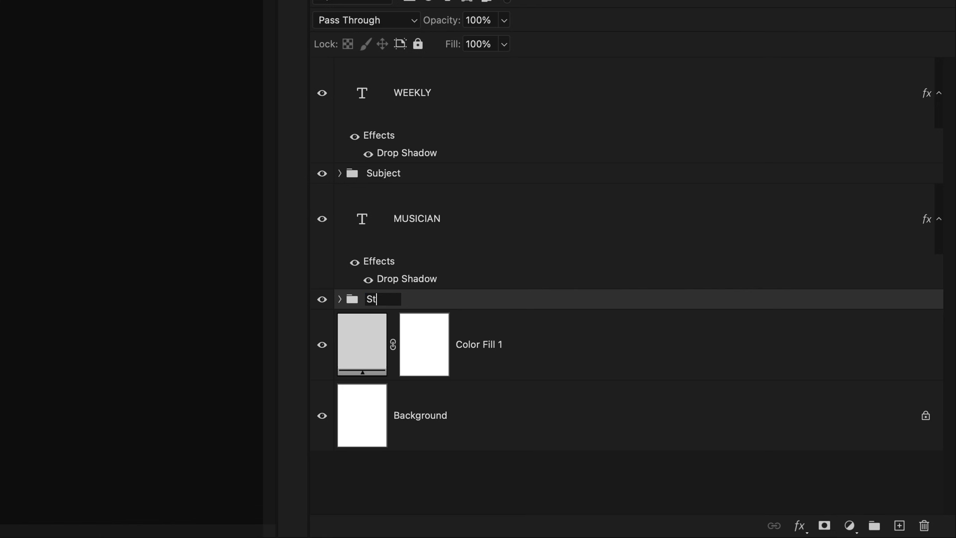
# Confirm the Stripe Pattern group name and set up the Ellipse tool with a black-to-white linear gradient fill at 90 degrees
pyautogui.press('Return')
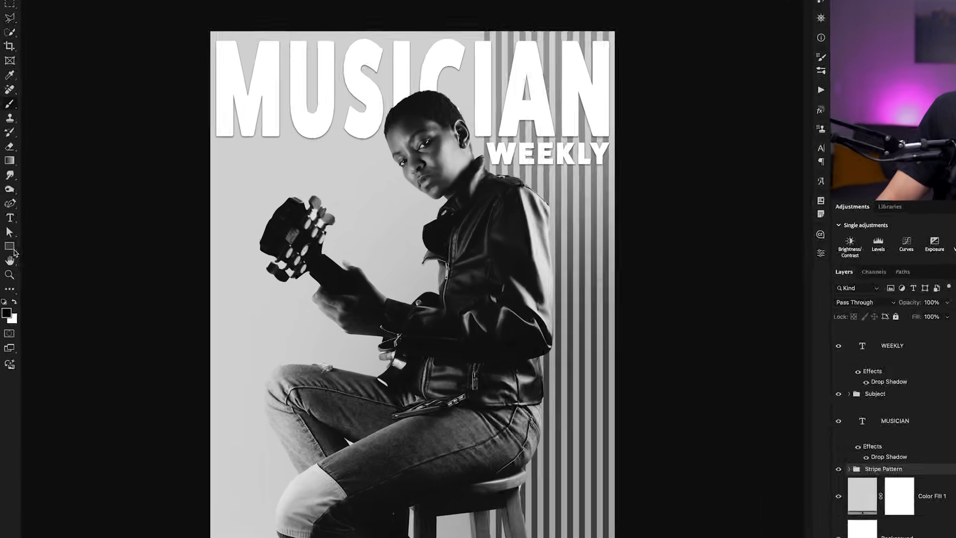
pyautogui.rightClick(12, 250)
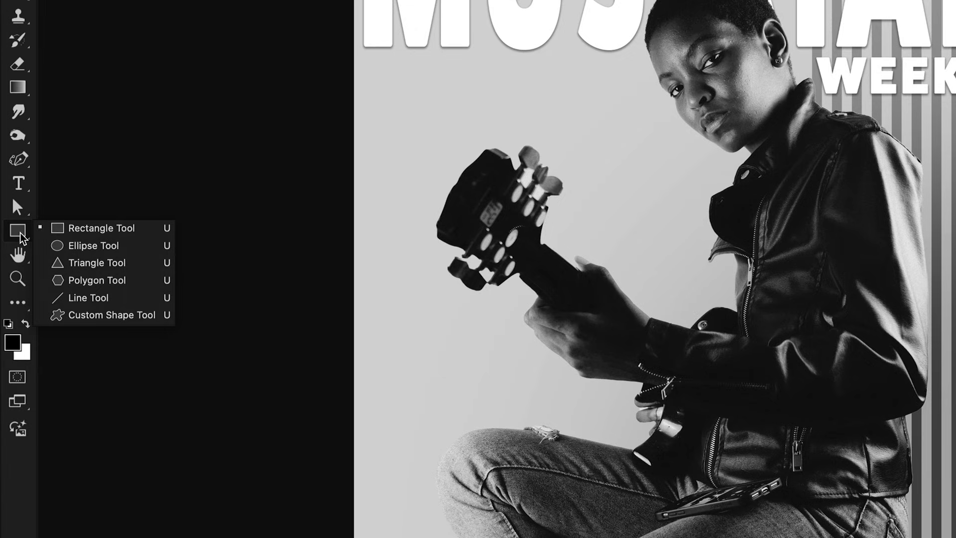
pyautogui.click(141, 246)
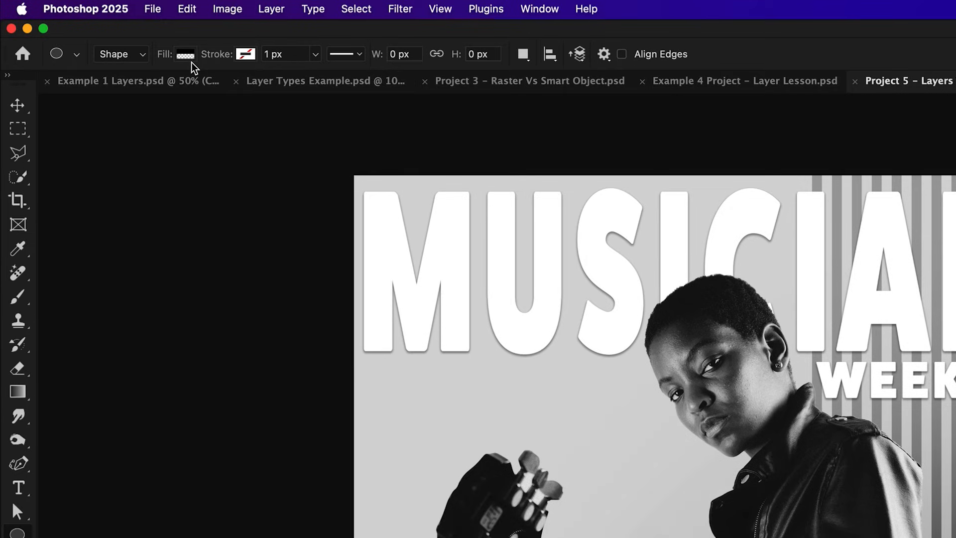
pyautogui.click(187, 56)
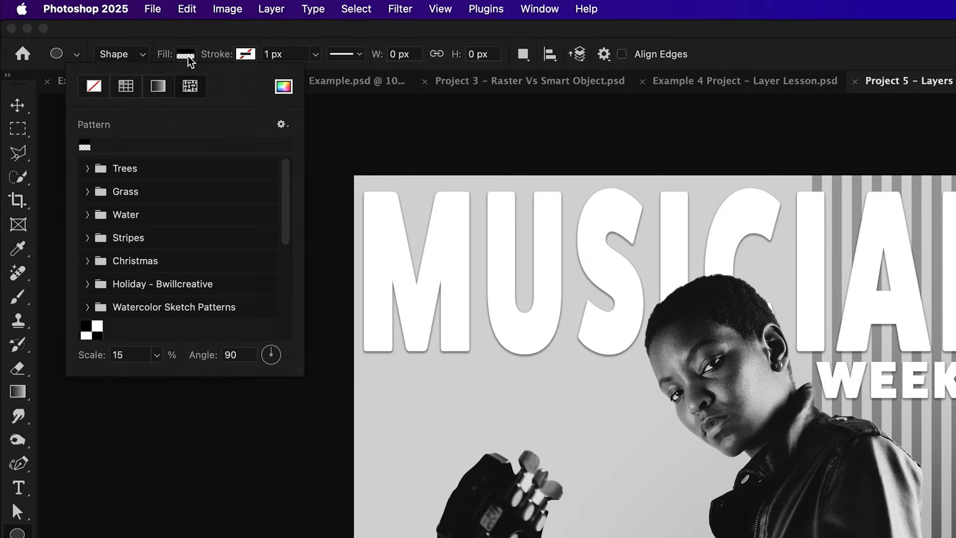
pyautogui.click(160, 88)
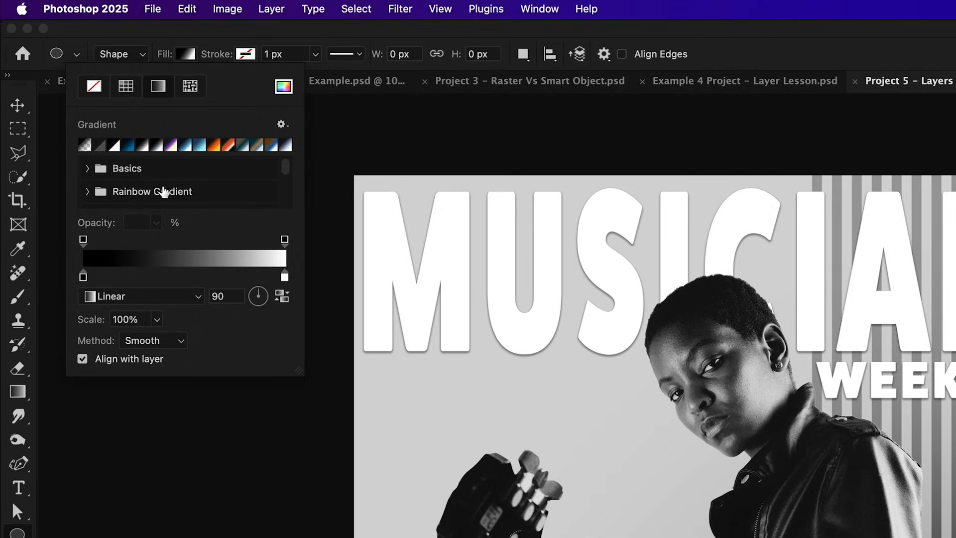
pyautogui.click(88, 169)
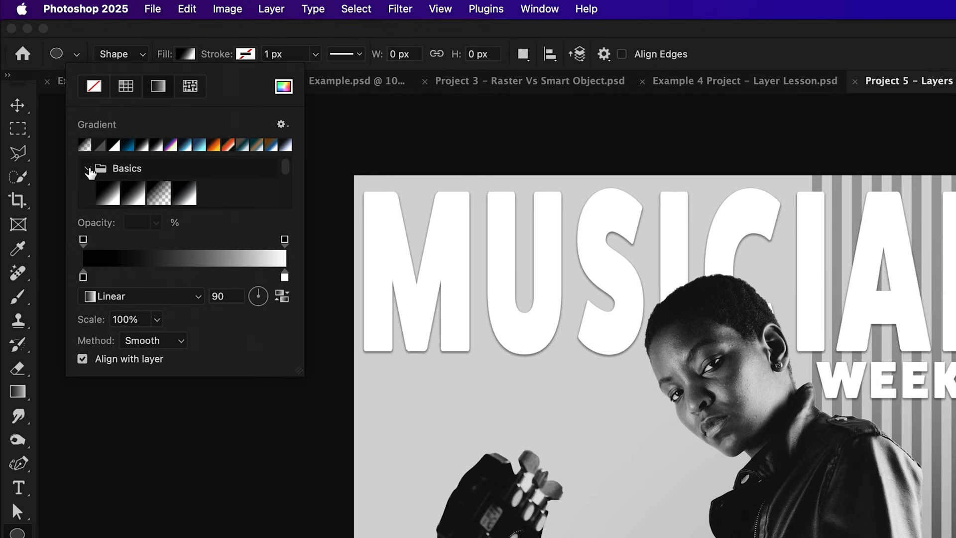
pyautogui.click(89, 170)
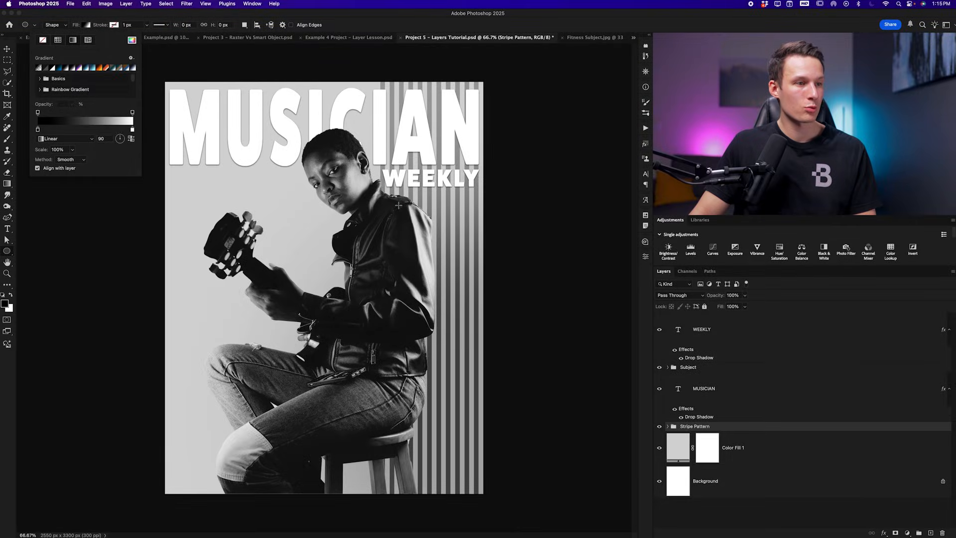
# Draw a circle about 704 px wide behind the subject's shoulder and move it just below the WEEKLY text
pyautogui.click(398, 205)
pyautogui.moveTo(398, 205); pyautogui.dragTo(444, 249)
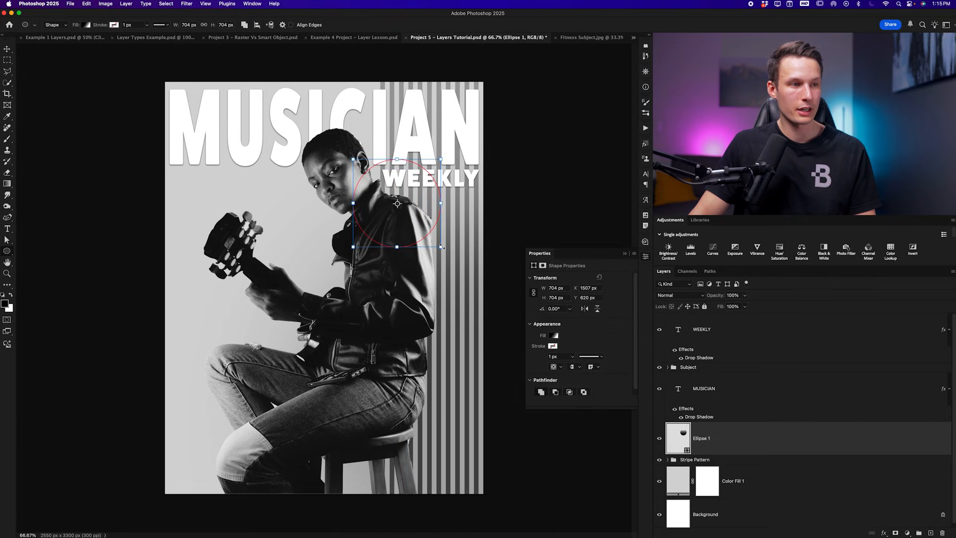
pyautogui.press('v')
pyautogui.moveTo(419, 203); pyautogui.dragTo(432, 231)
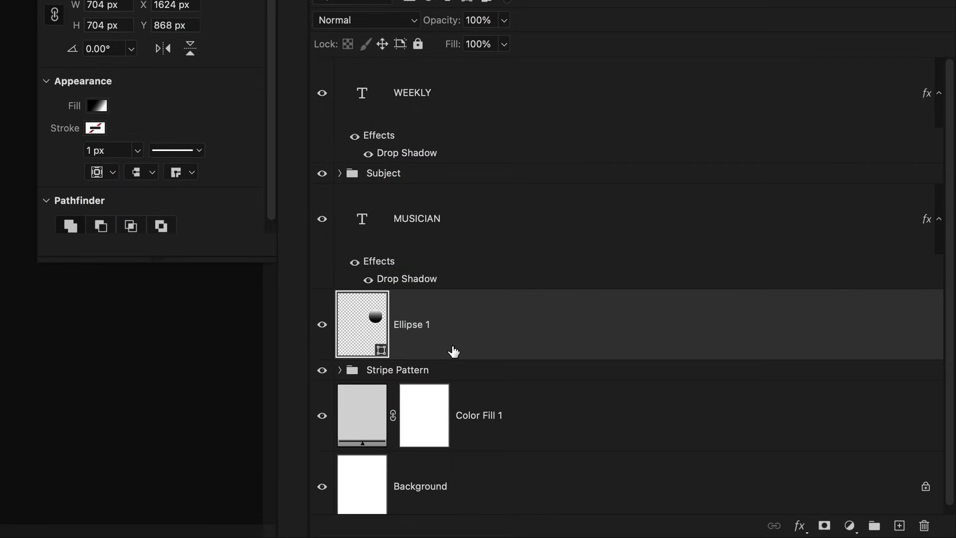
# Duplicate the gradient circle, move the copy beside the subject's raised knee and scale it down to about 457 px
pyautogui.hotkey('ctrl', 'j')
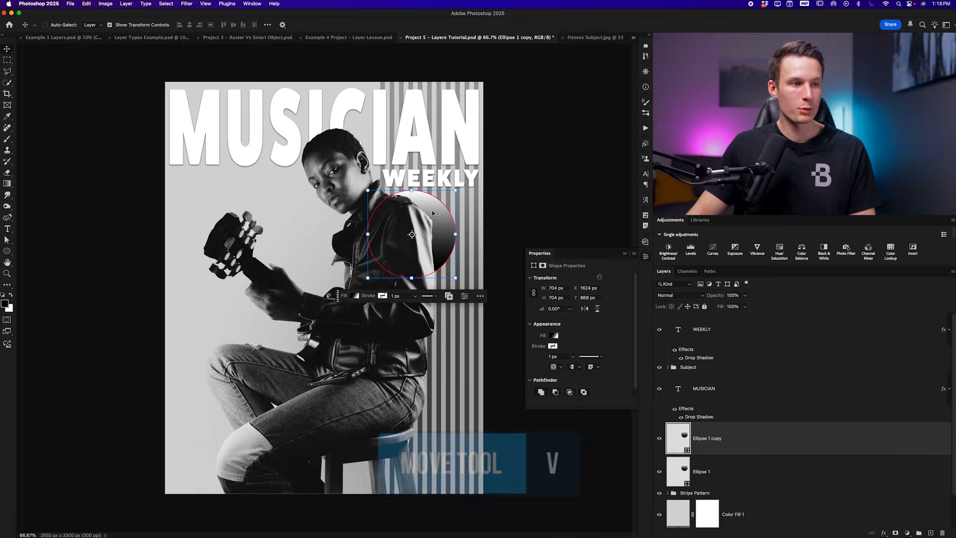
pyautogui.moveTo(421, 216); pyautogui.dragTo(228, 350)
pyautogui.hotkey('ctrl', 't')
pyautogui.moveTo(175, 324); pyautogui.dragTo(210, 350)
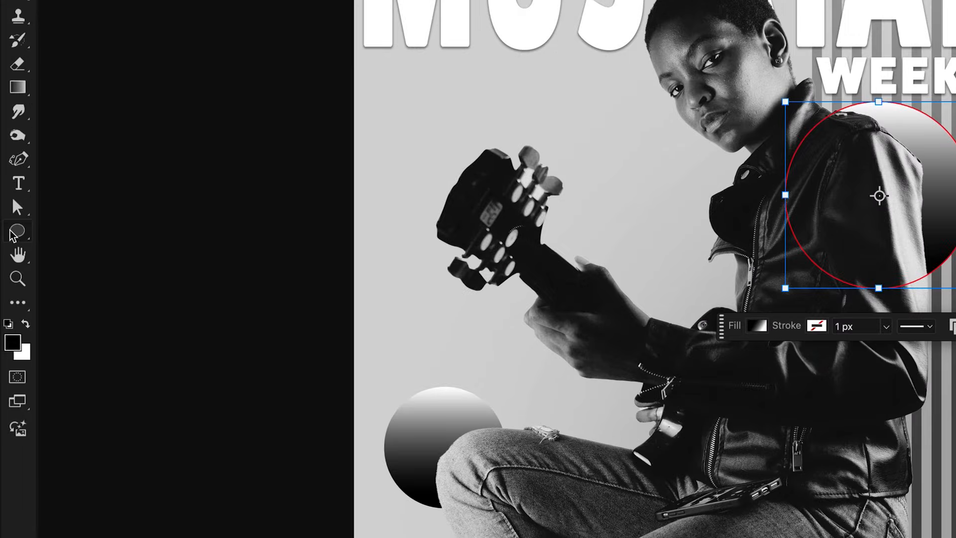
# Draw a rectangle about 1296 by 706 px around the guitar head, overhanging the poster's left edge, and fill it solid black
pyautogui.click(7, 251)
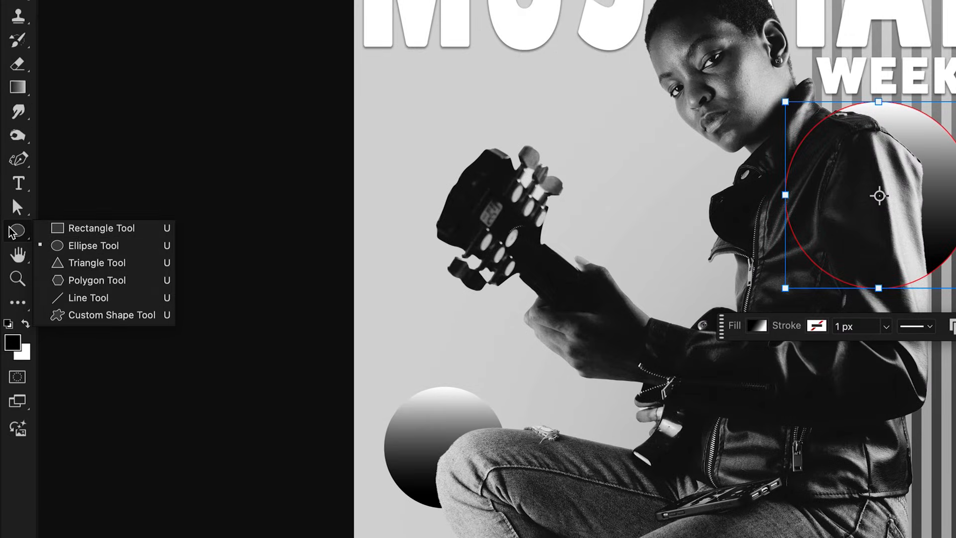
pyautogui.click(76, 227)
pyautogui.moveTo(249, 168); pyautogui.dragTo(531, 321)
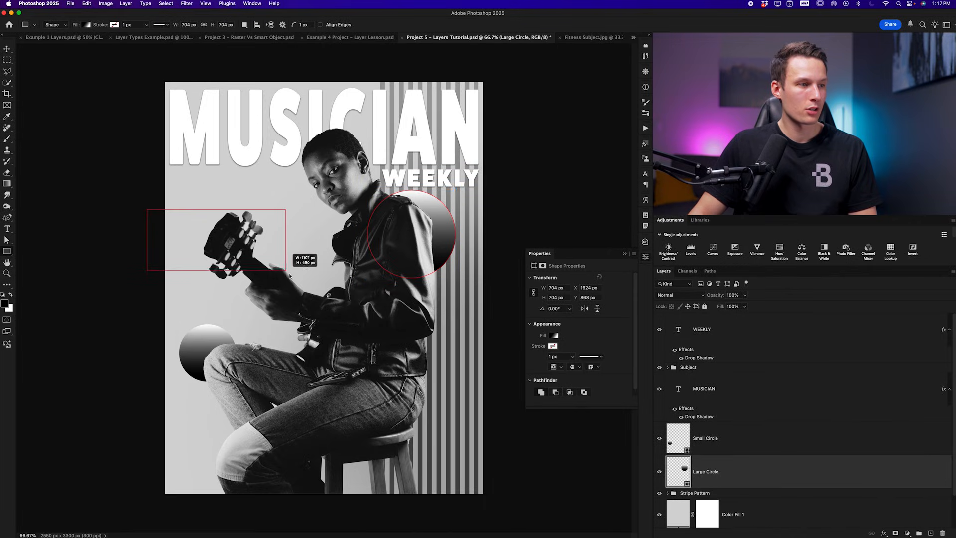
pyautogui.moveTo(316, 302); pyautogui.dragTo(319, 300)
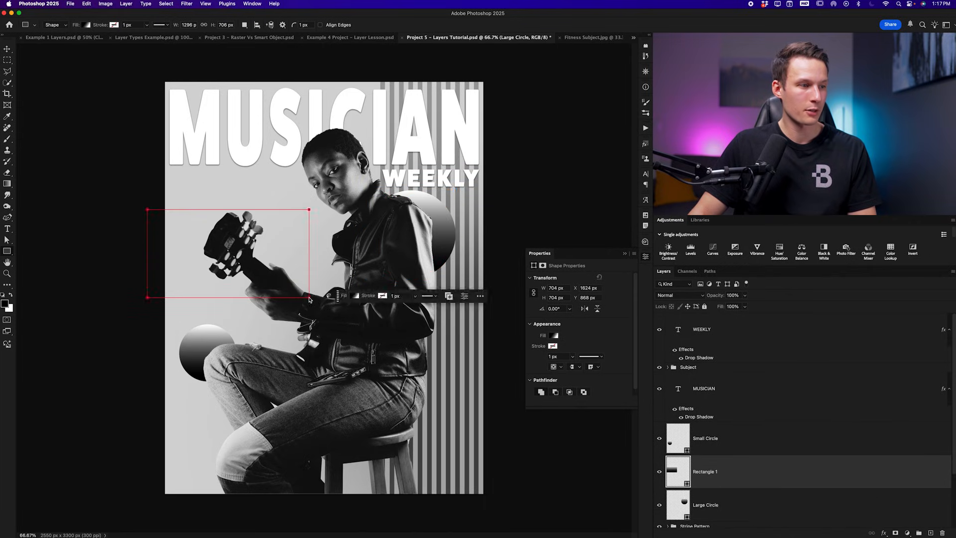
pyautogui.moveTo(308, 300); pyautogui.dragTo(309, 299)
pyautogui.click(87, 26)
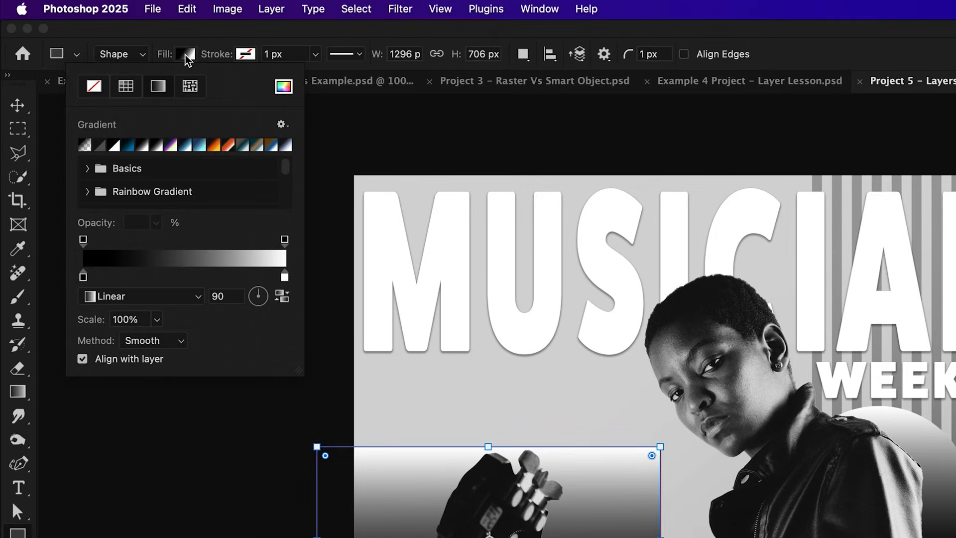
pyautogui.click(126, 87)
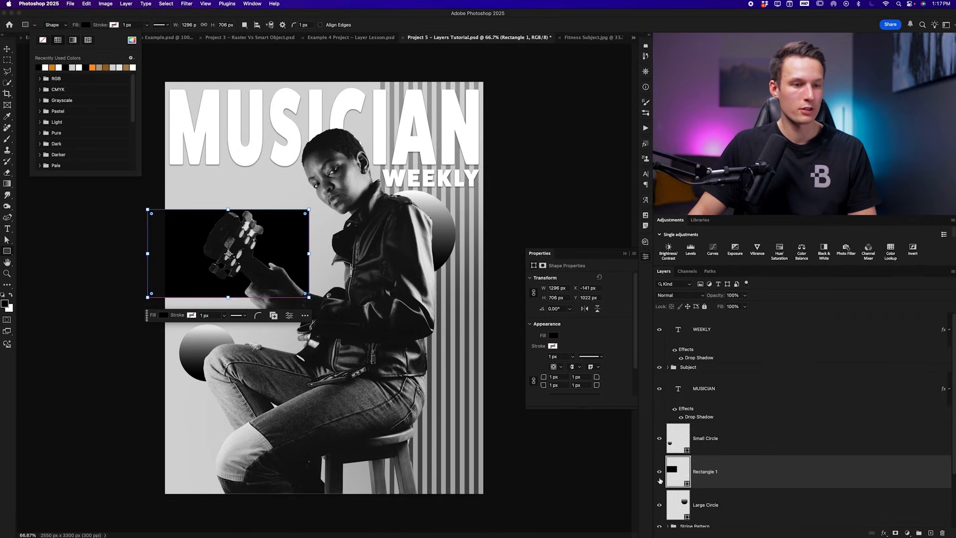
# Place the black rectangle above the Subject group and lower on the poster, then shift the Small Circle down below it
pyautogui.moveTo(721, 407); pyautogui.dragTo(713, 363)
pyautogui.press('v')
pyautogui.moveTo(269, 247); pyautogui.dragTo(268, 310)
pyautogui.click(760, 479)
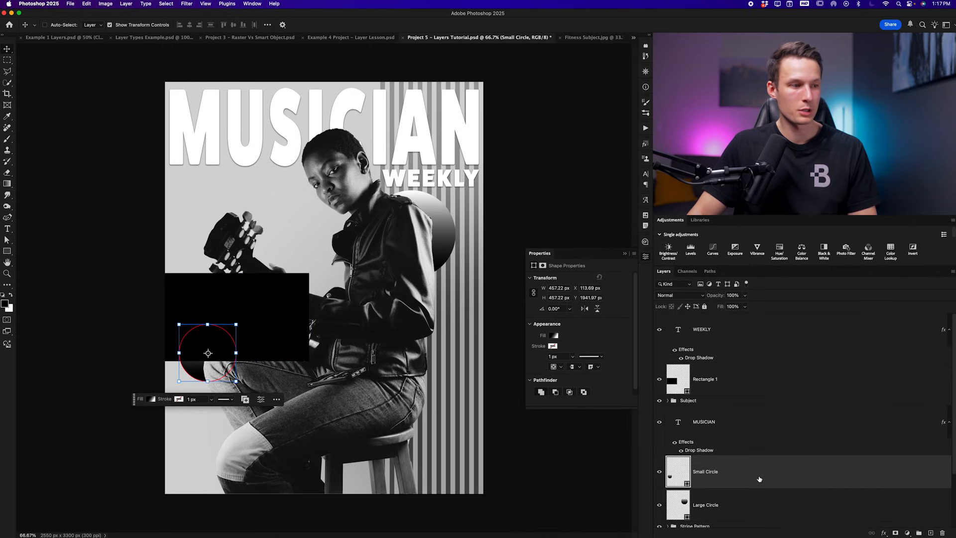
pyautogui.moveTo(222, 358); pyautogui.dragTo(220, 404)
# Rename the black rectangle's layer as Black Text Box
pyautogui.keyDown('super'); pyautogui.click(229, 293); pyautogui.keyUp('super')
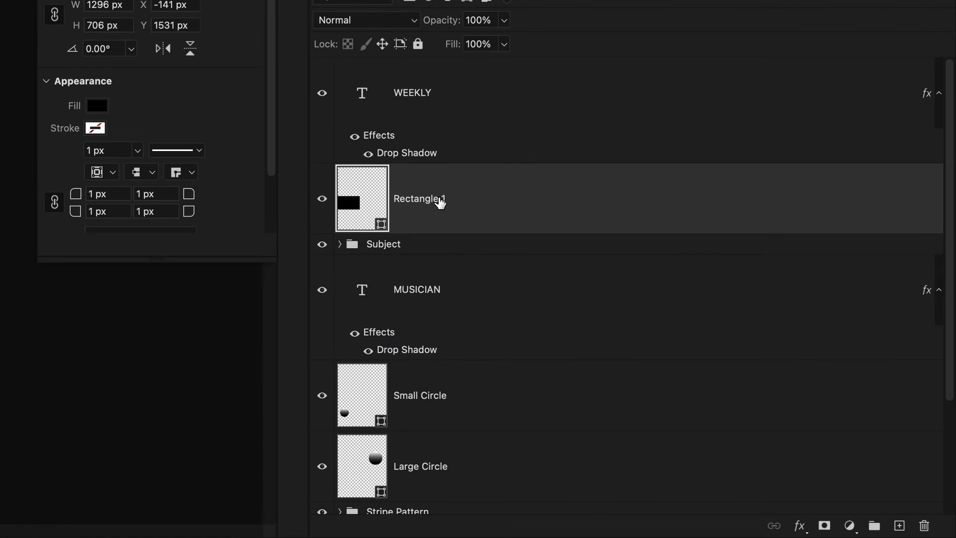
pyautogui.doubleClick(438, 200)
pyautogui.write('T')
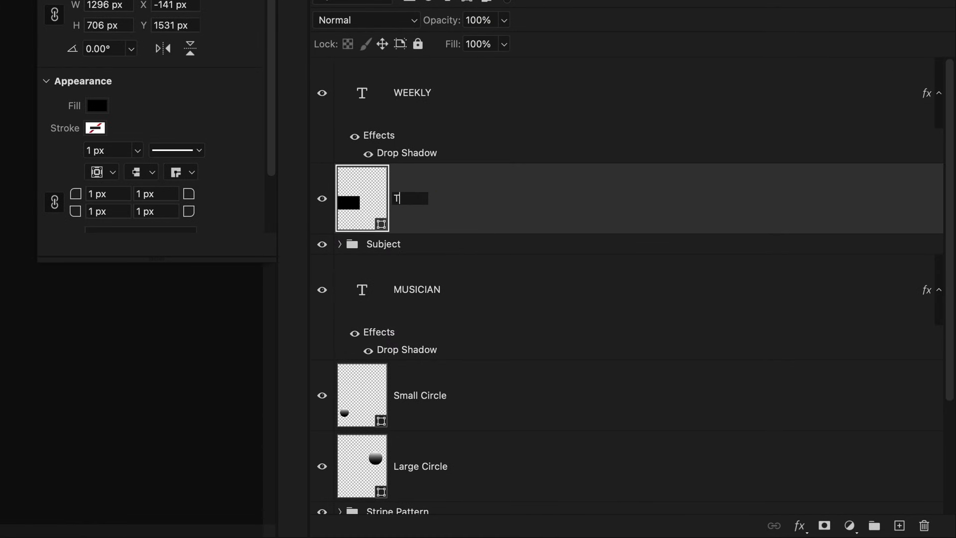
pyautogui.write('lack Text Box')
pyautogui.press('Return')
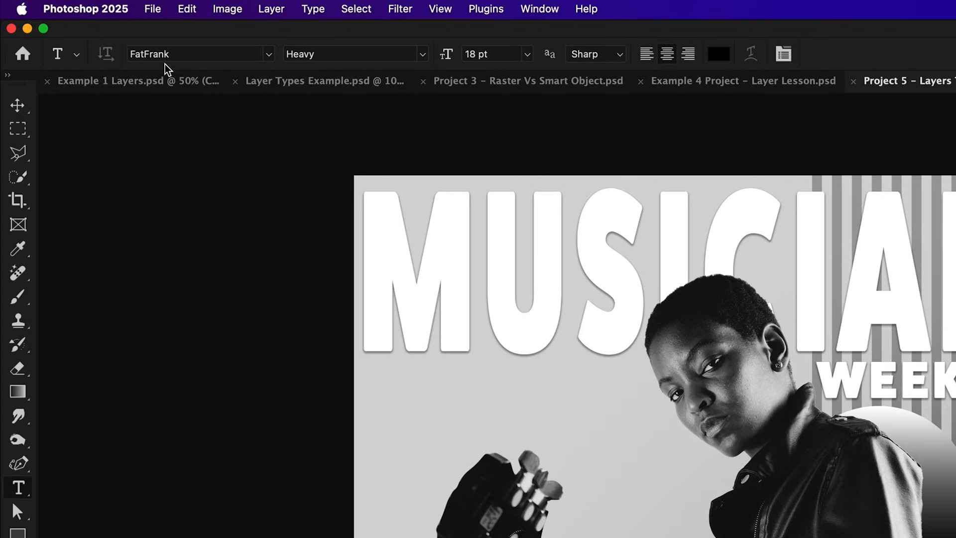
# Set the text colour to white and add the text "10 CHORDS" above the black box
pyautogui.click(719, 54)
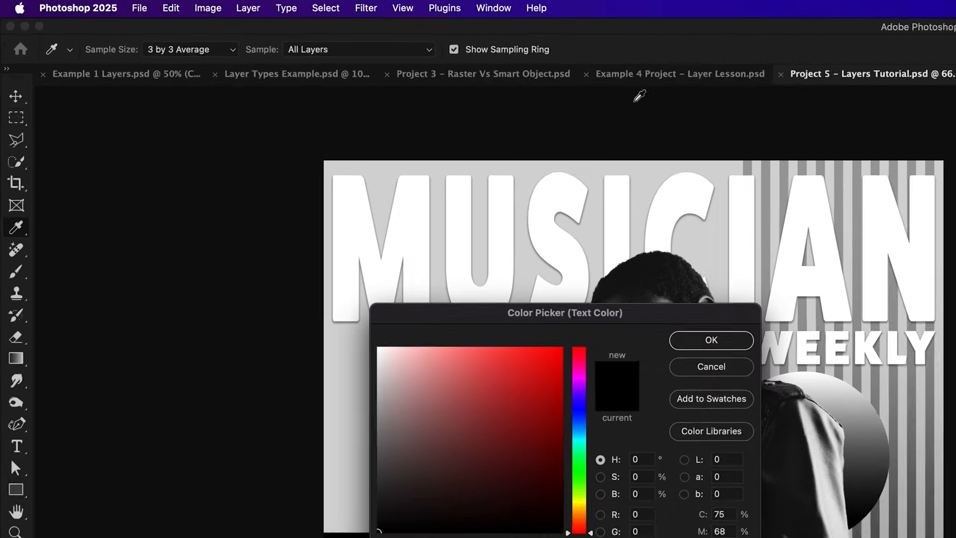
pyautogui.click(179, 173)
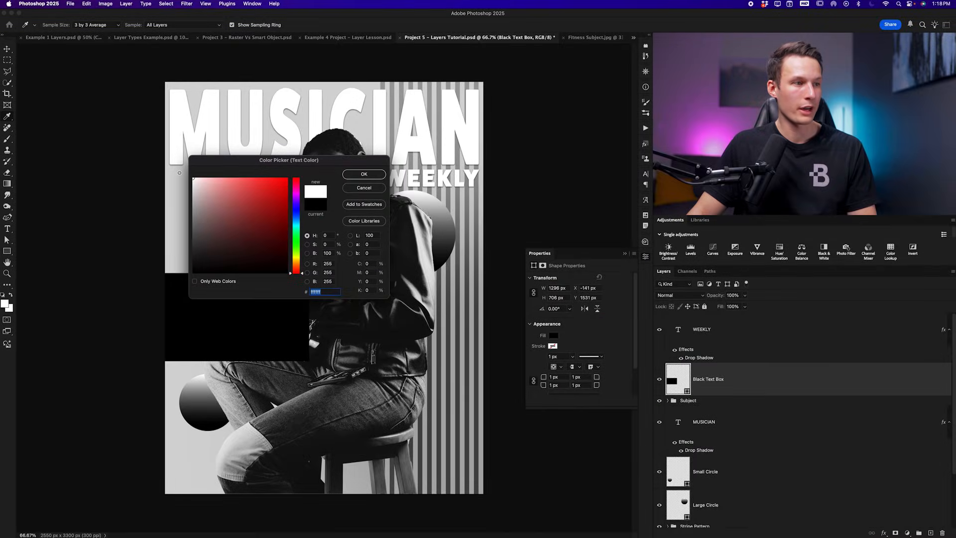
pyautogui.click(364, 175)
pyautogui.click(283, 237)
pyautogui.write('10 CHORDS')
pyautogui.click(394, 26)
# Enlarge the 10 CHORDS text to about 36 pt and position it across the upper part of the black box
pyautogui.press('v')
pyautogui.moveTo(282, 236); pyautogui.dragTo(288, 300)
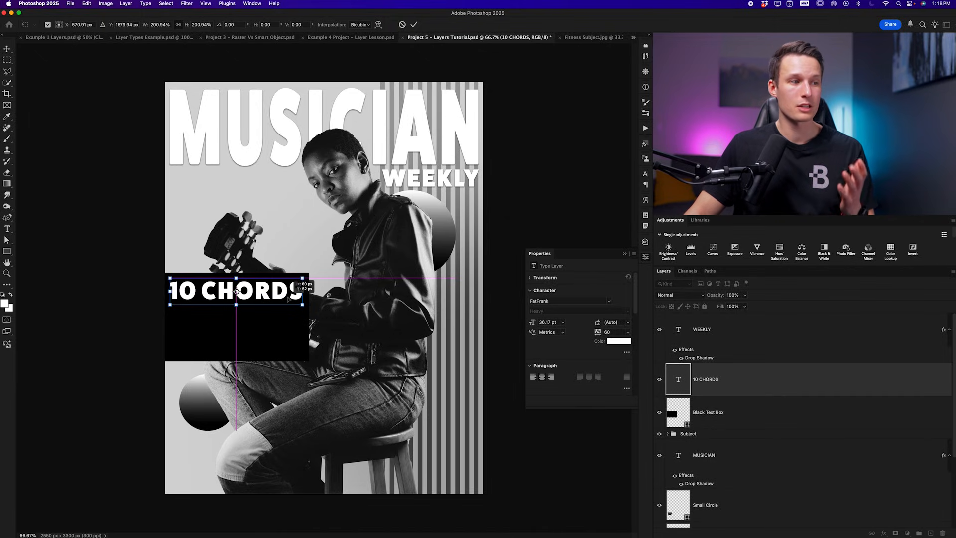
pyautogui.press('Return')
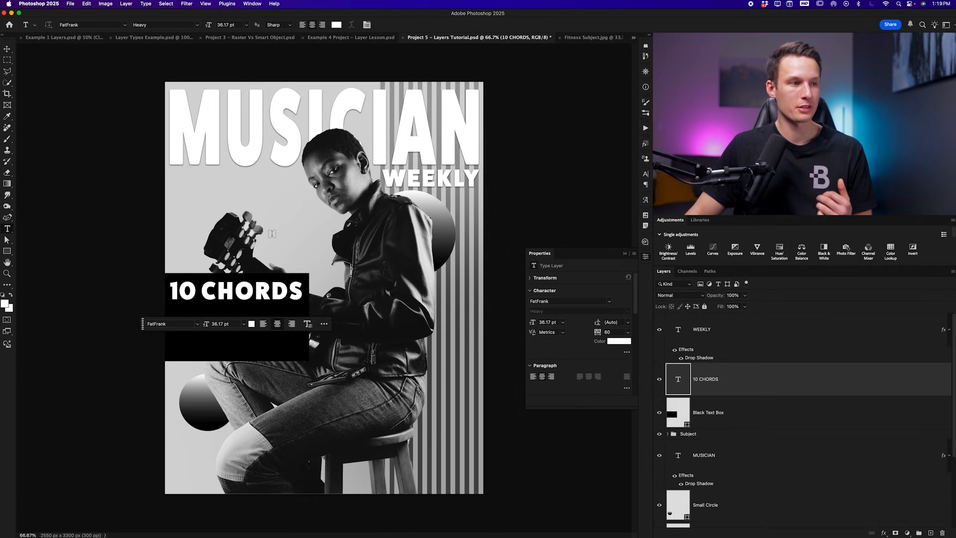
# Add the text line "THAT WILL CHANGE THE WAY YOU PLAY MUSIC FOREVER." and set its font to FreightMacro Pro Medium
pyautogui.click(272, 234)
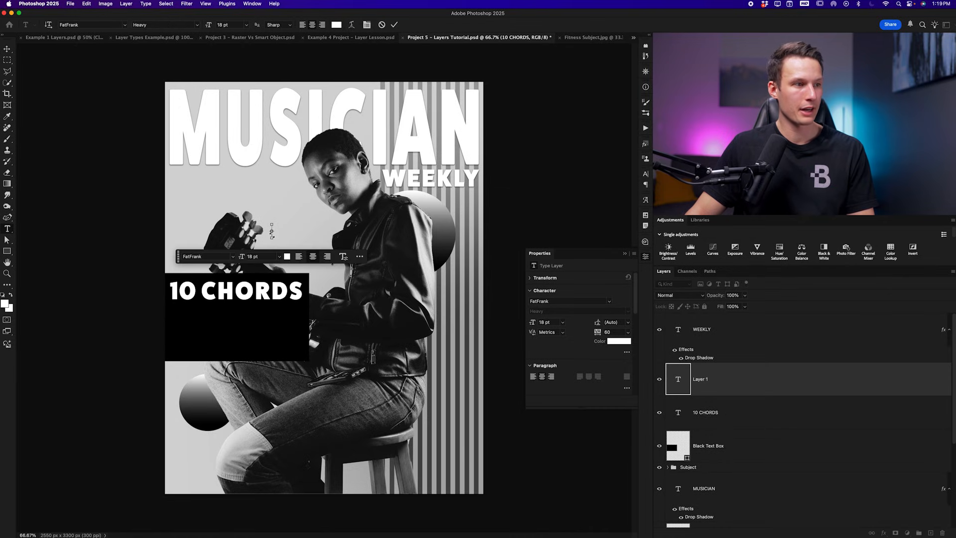
pyautogui.write('CHANGE THE WAY YOU PLAY MUSIC FOREVER.')
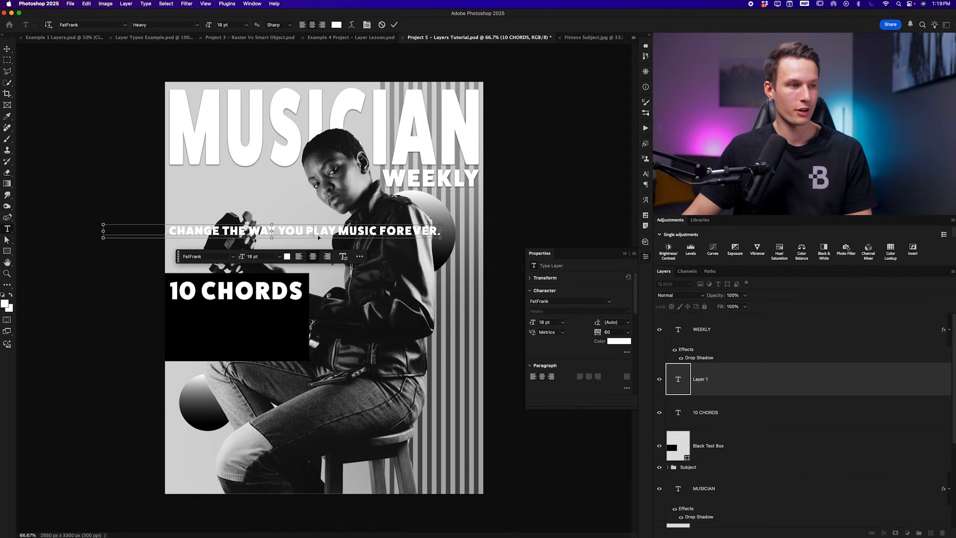
pyautogui.press('super+a')
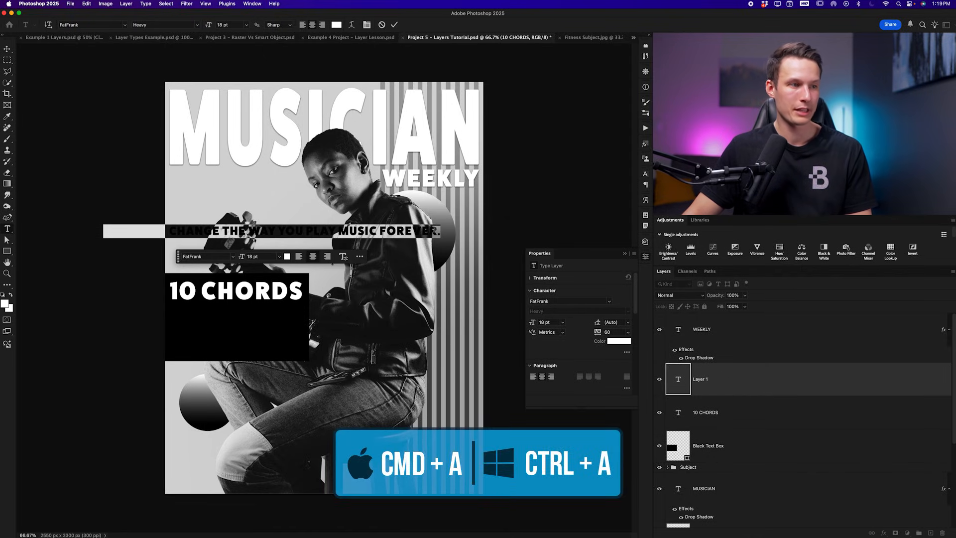
pyautogui.click(215, 256)
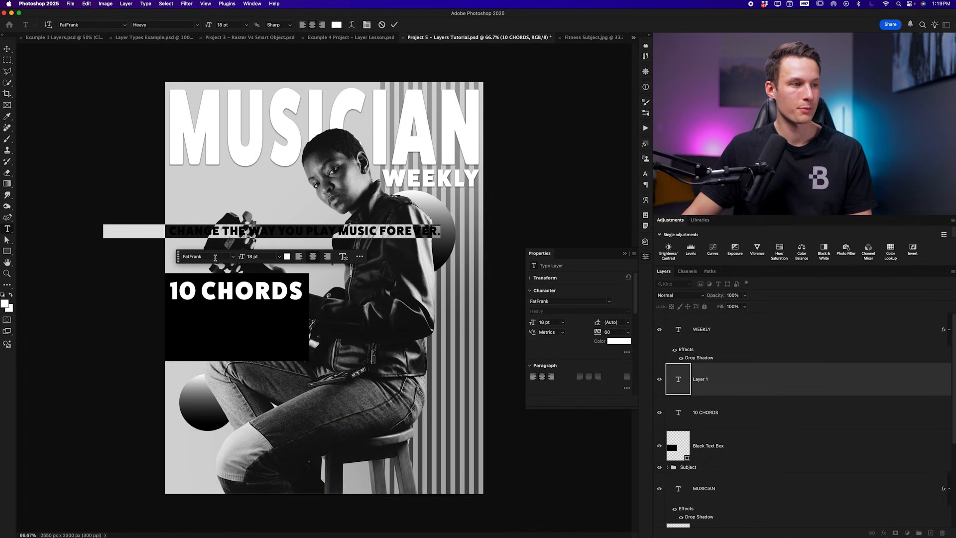
pyautogui.write('Frre')
pyautogui.press('BackSpace')
pyautogui.press('BackSpace')
pyautogui.write('eightMacro Pro')
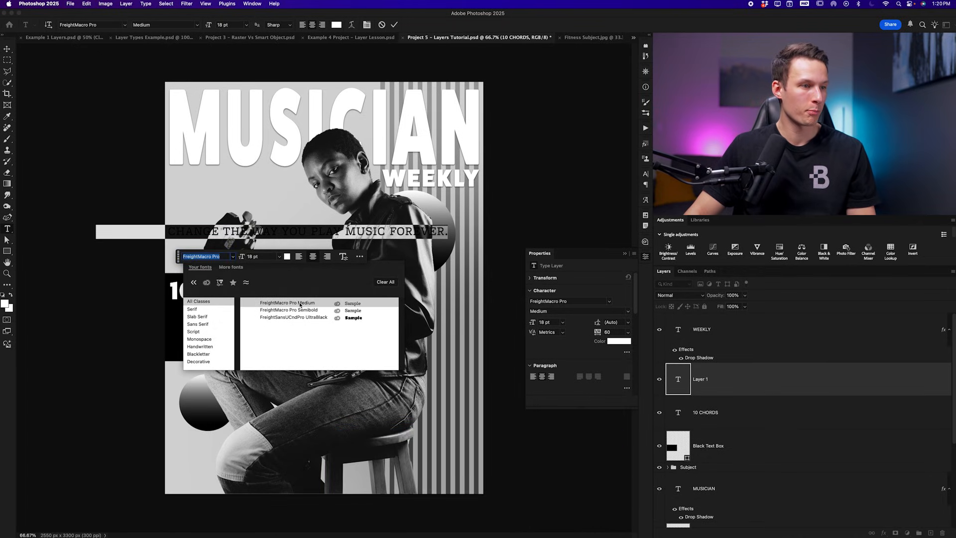
pyautogui.click(300, 304)
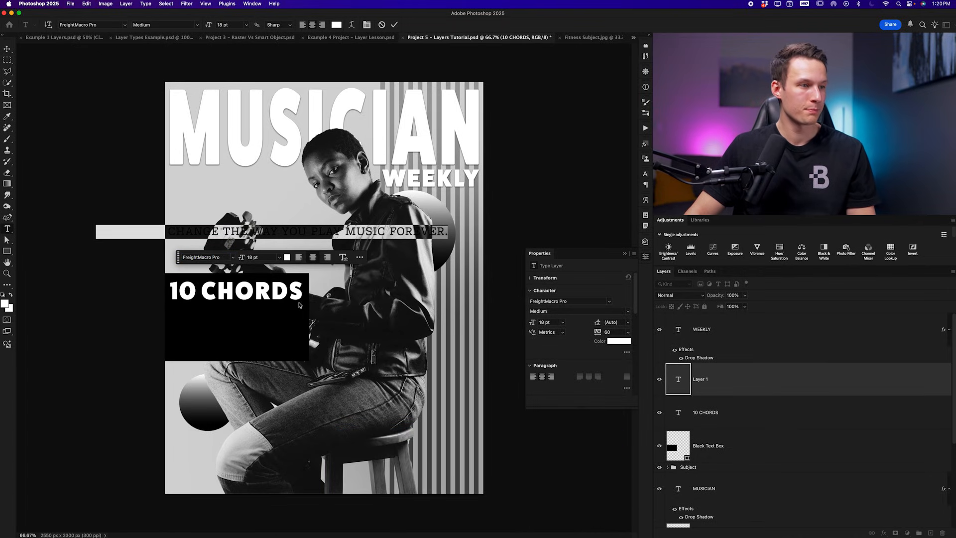
pyautogui.click(394, 25)
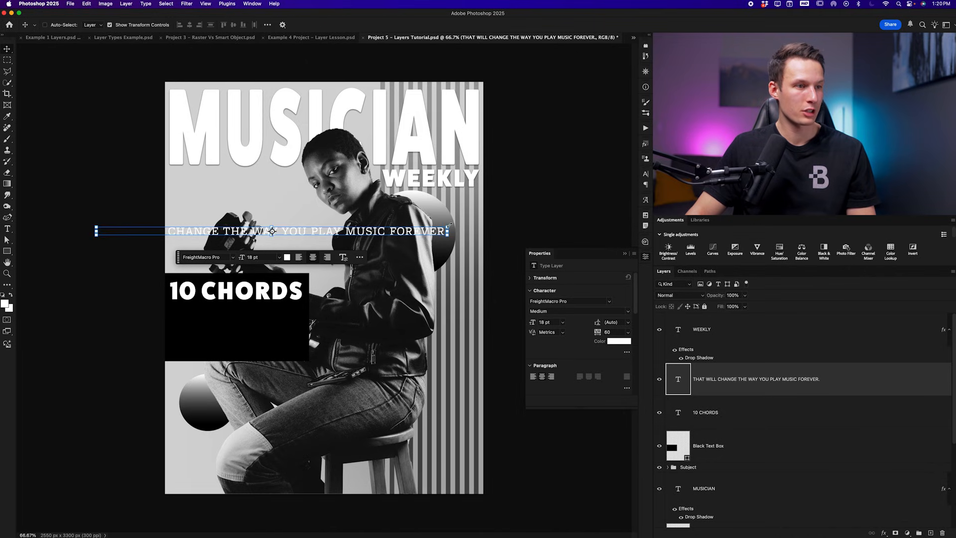
# Move the new text line beneath 10 CHORDS, aligning its start with the heading inside the black box
pyautogui.press('v')
pyautogui.moveTo(419, 230); pyautogui.dragTo(495, 315)
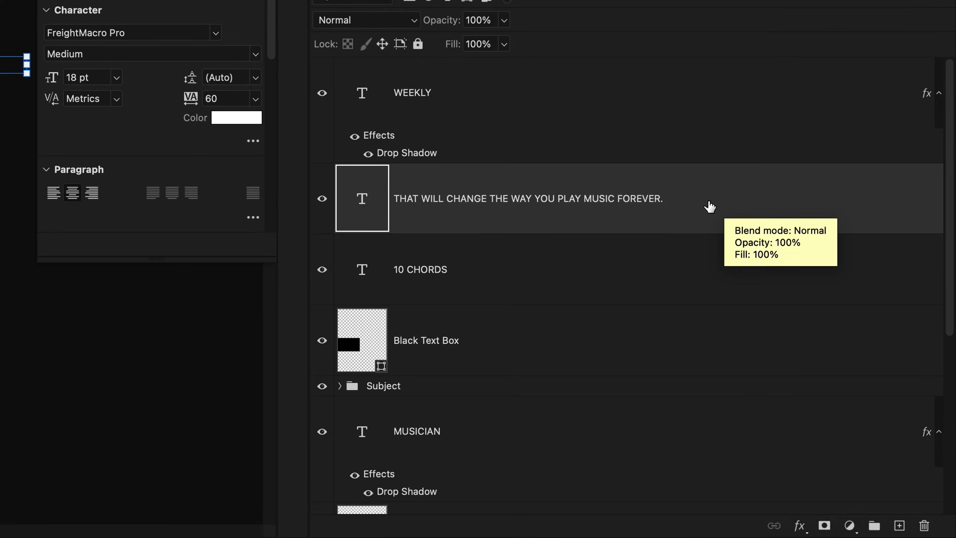
# Convert the THAT WILL CHANGE THE WAY YOU PLAY MUSIC FOREVER. line to paragraph text and resize its frame to wrap inside the black box
pyautogui.rightClick(696, 203)
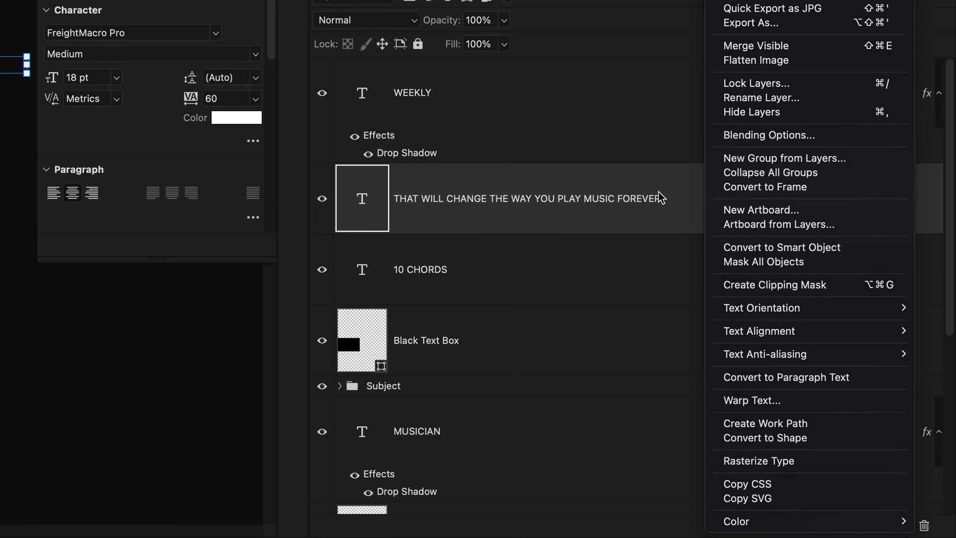
pyautogui.click(795, 378)
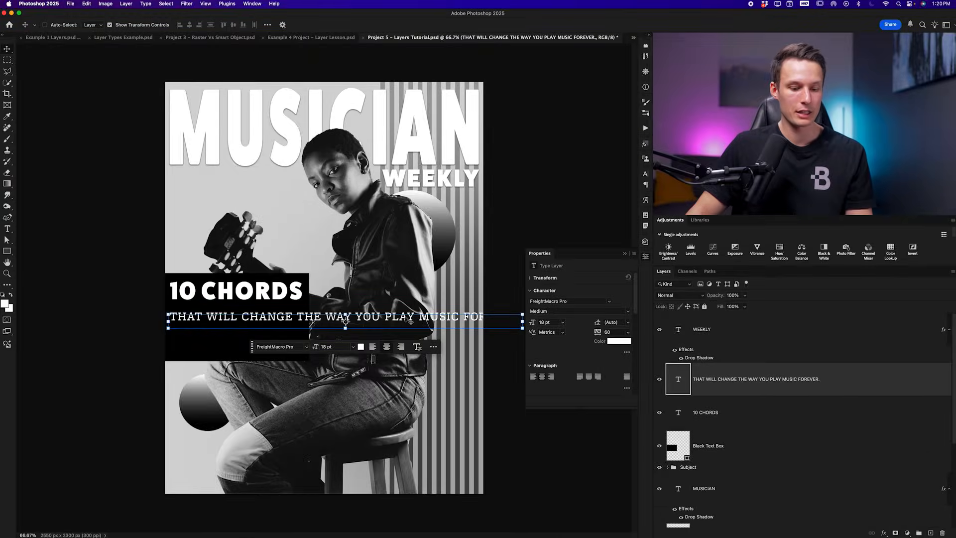
pyautogui.doubleClick(407, 318)
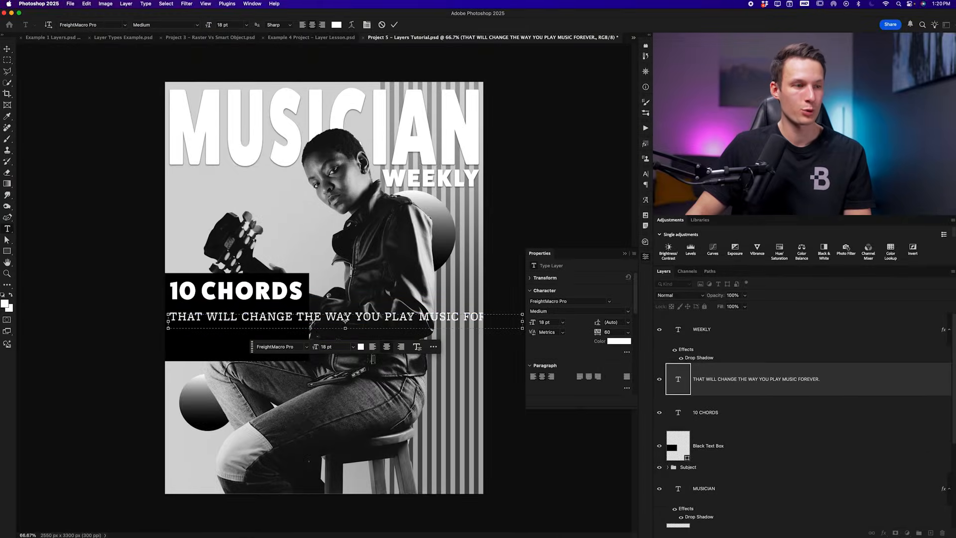
pyautogui.moveTo(522, 321); pyautogui.dragTo(302, 321)
pyautogui.moveTo(235, 328); pyautogui.dragTo(234, 353)
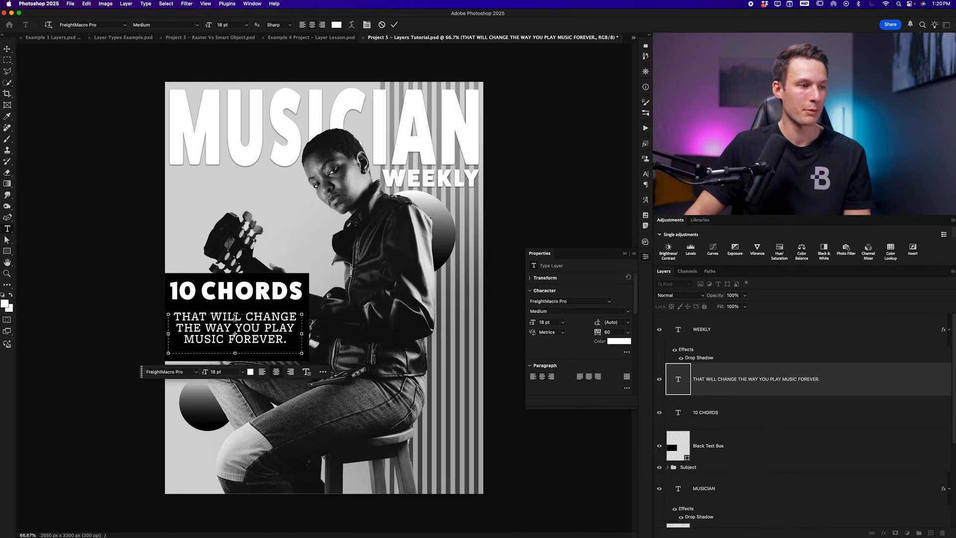
pyautogui.moveTo(235, 314); pyautogui.dragTo(236, 313)
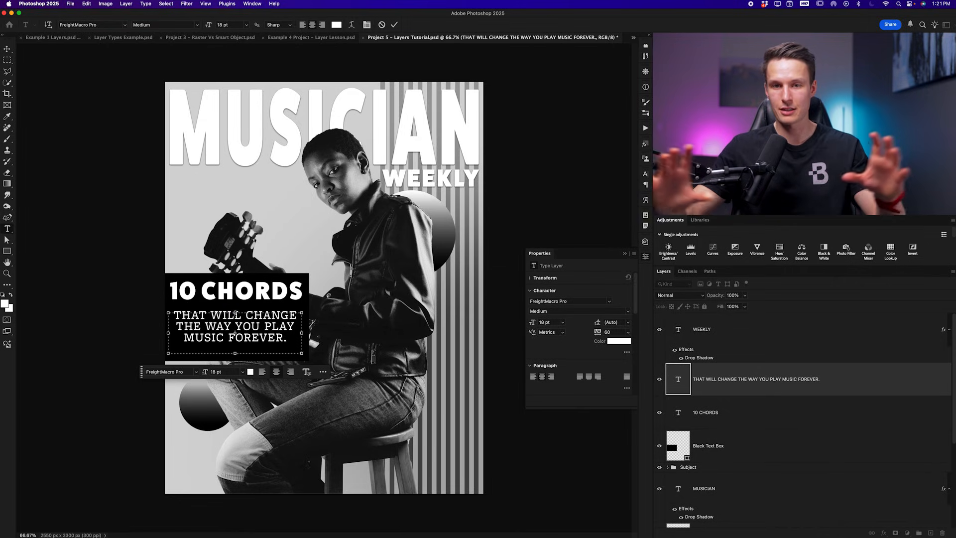
pyautogui.click(394, 25)
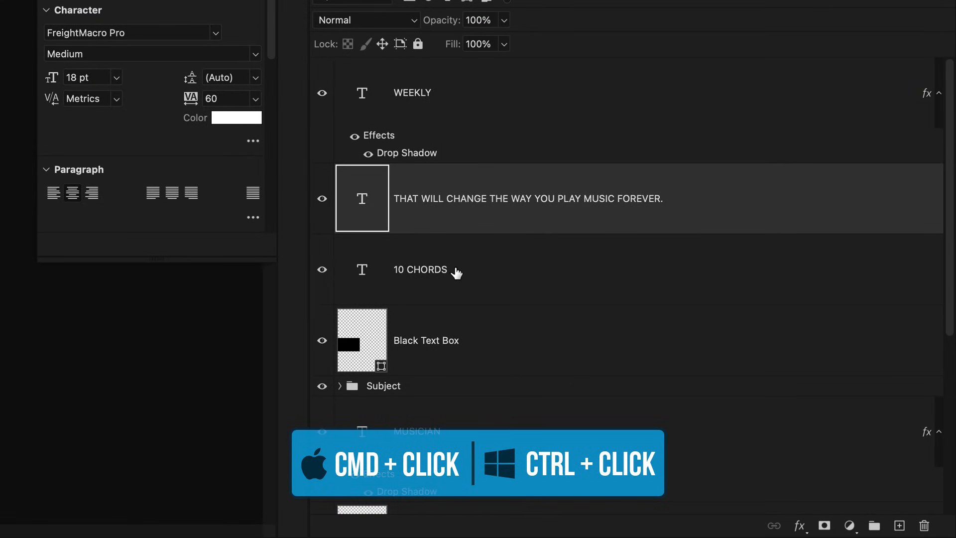
# Shift the 10 CHORDS heading and the paragraph text together slightly down and across within the black box
pyautogui.keyDown('super'); pyautogui.click(456, 273); pyautogui.keyUp('super')
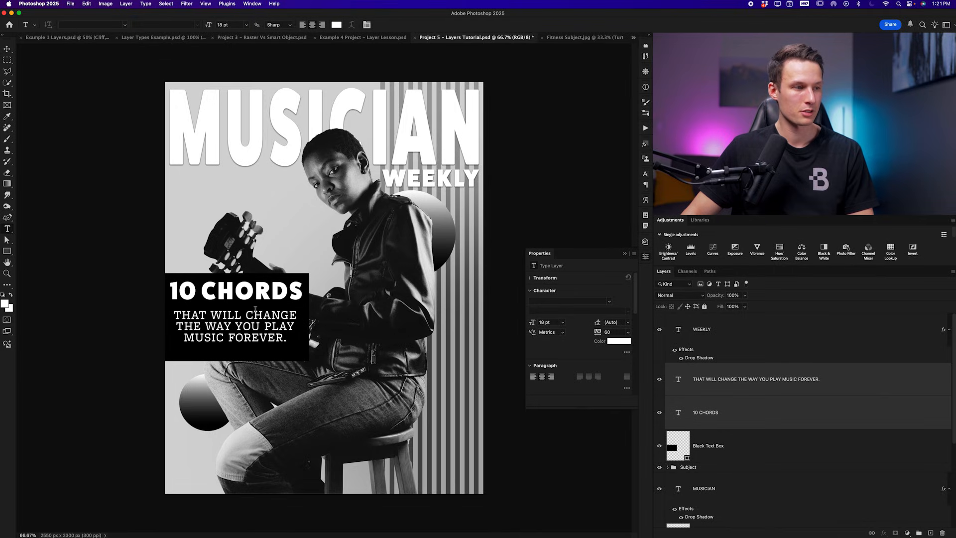
pyautogui.press('v')
pyautogui.moveTo(259, 311); pyautogui.dragTo(265, 316)
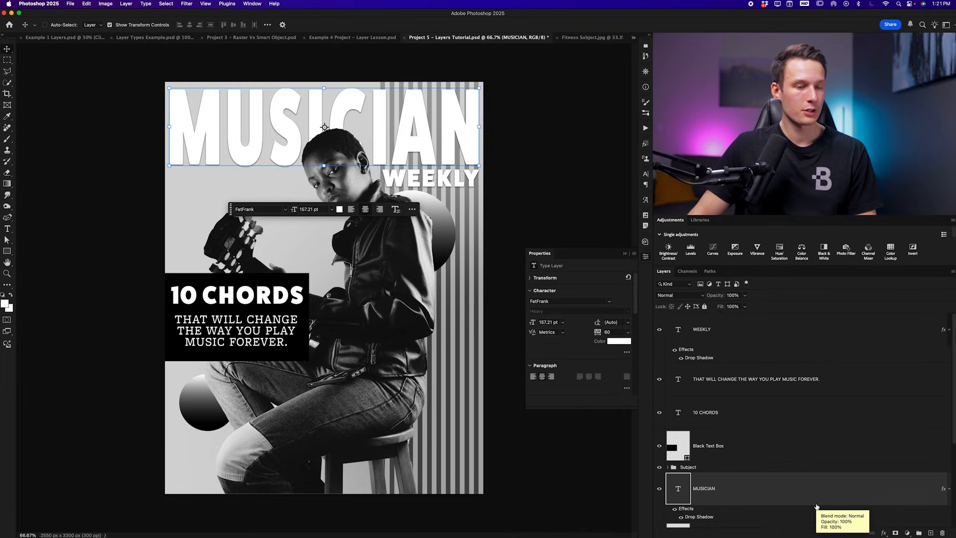
# Set the font size of the paragraph text beneath 10 CHORDS to 12 pt
pyautogui.click(753, 384)
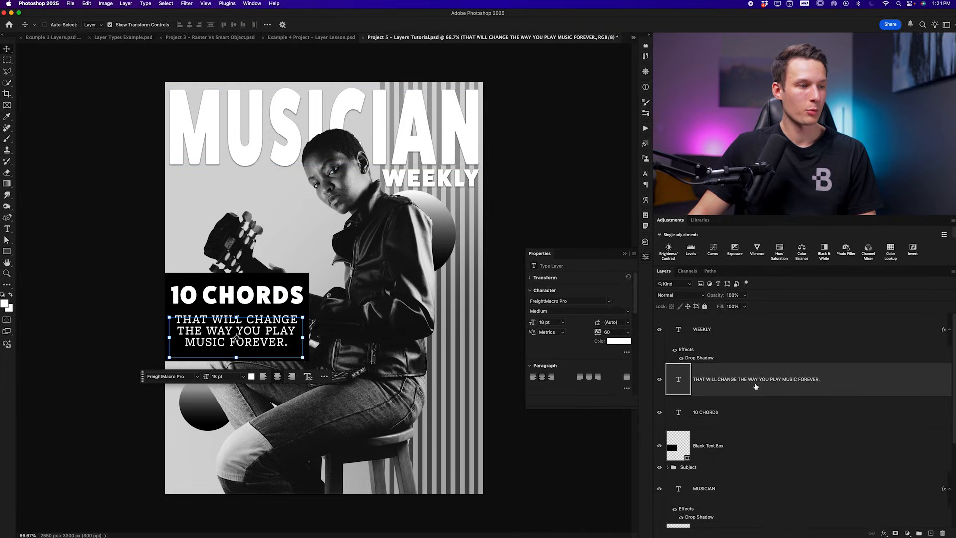
pyautogui.click(242, 376)
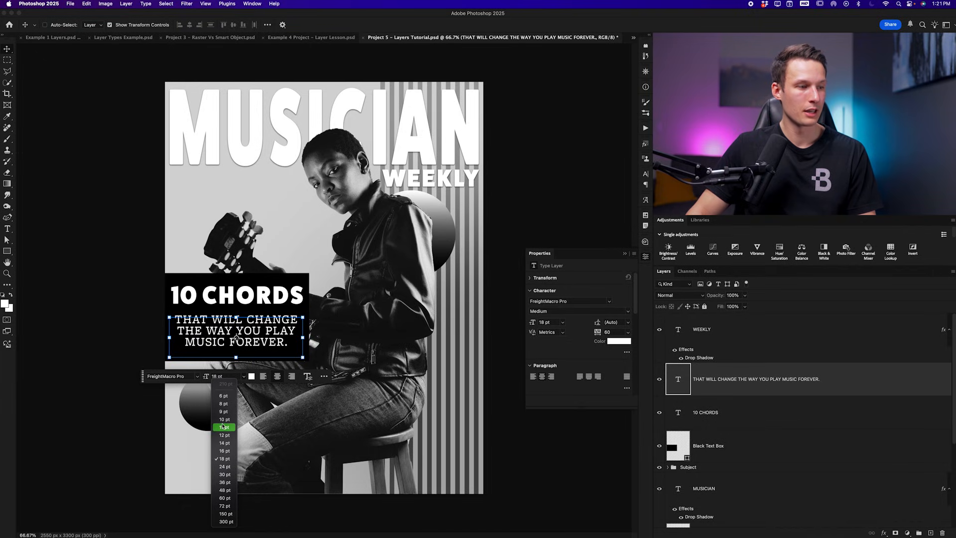
pyautogui.click(224, 436)
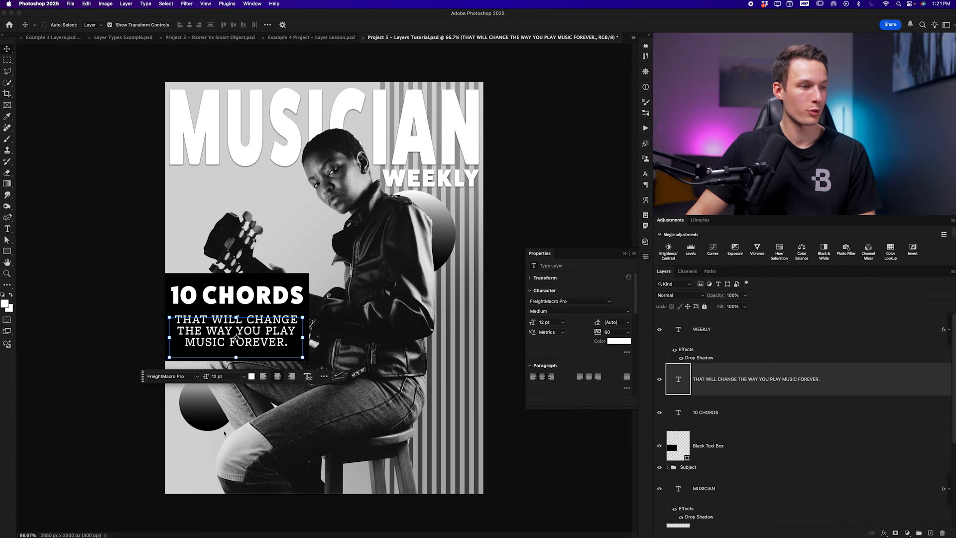
# Shorten the Black Text Box shape to a height of about 566 px by raising its lower edge
pyautogui.click(762, 451)
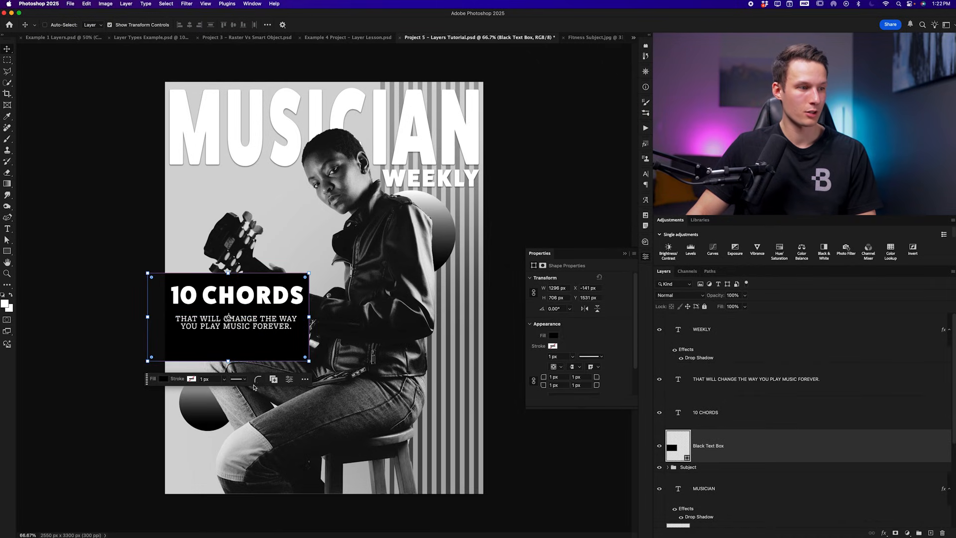
pyautogui.press('super+t')
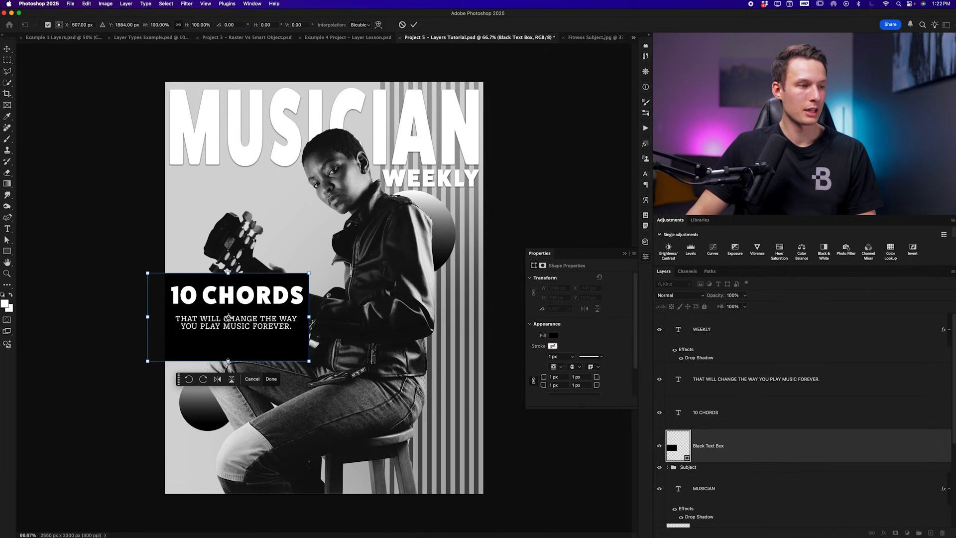
pyautogui.moveTo(228, 360)
pyautogui.mouseDown()
pyautogui.moveTo(228, 335)
pyautogui.moveTo(228, 344)
pyautogui.mouseUp()
pyautogui.press('Return')
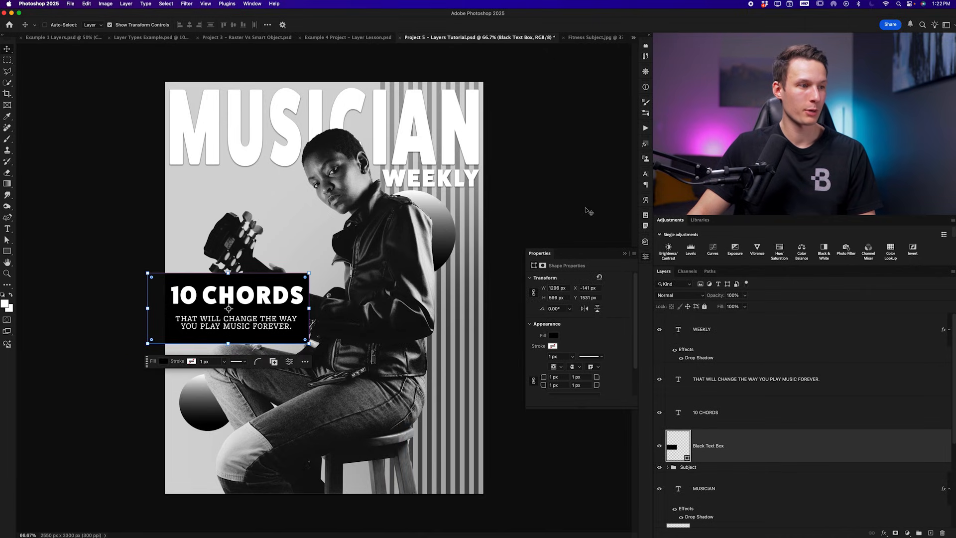
pyautogui.click(795, 476)
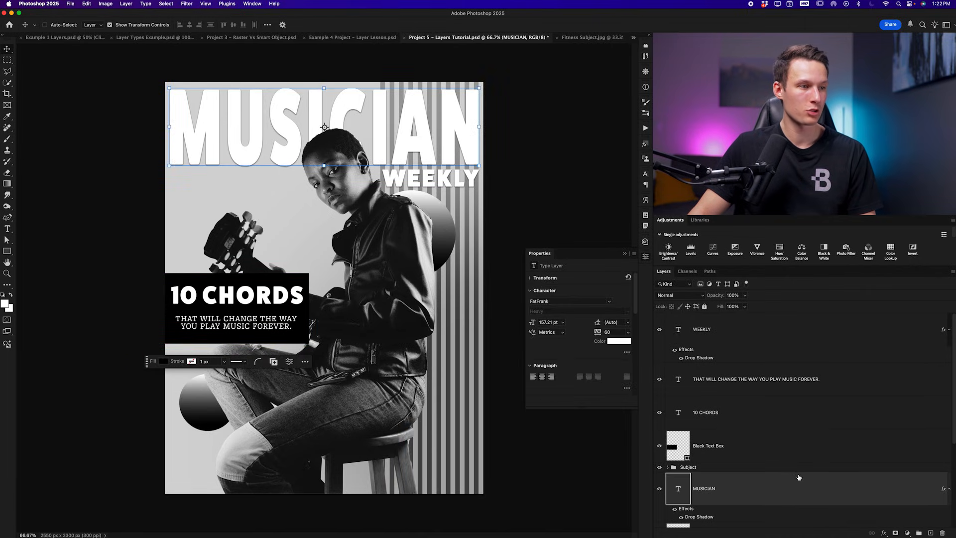
# Group the Black Text Box, 10 CHORDS and paragraph text layers and name the group "Sub Text"
pyautogui.click(762, 443)
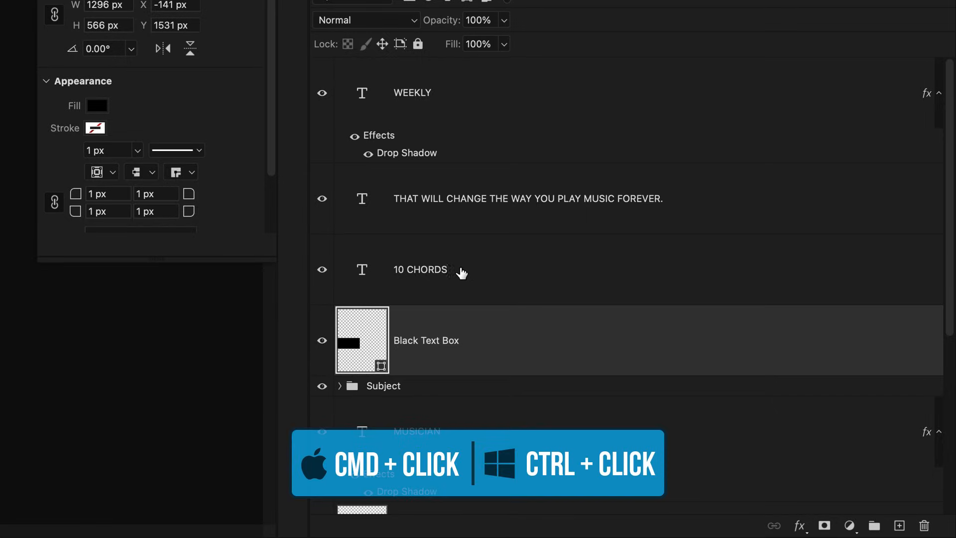
pyautogui.keyDown('super'); pyautogui.click(484, 278); pyautogui.keyUp('super')
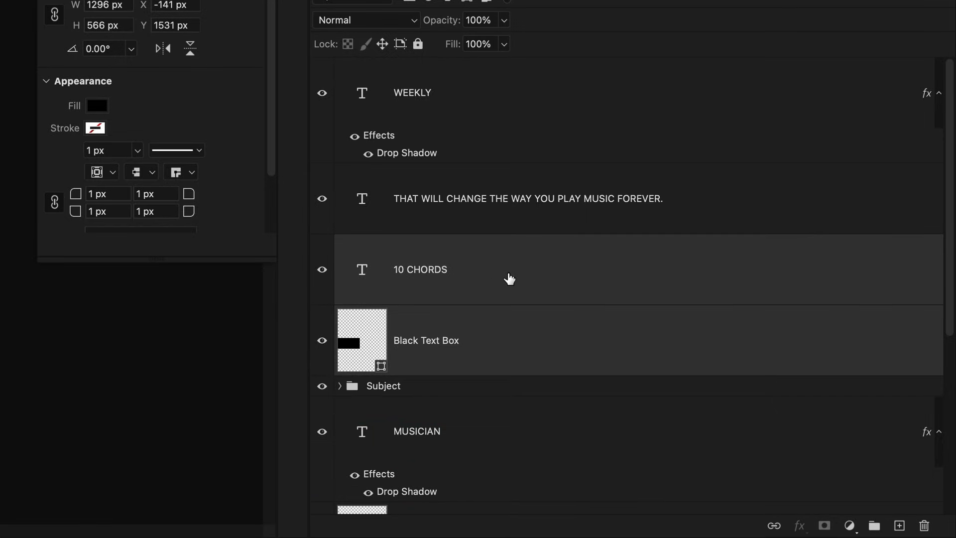
pyautogui.keyDown('super'); pyautogui.click(723, 206); pyautogui.keyUp('super')
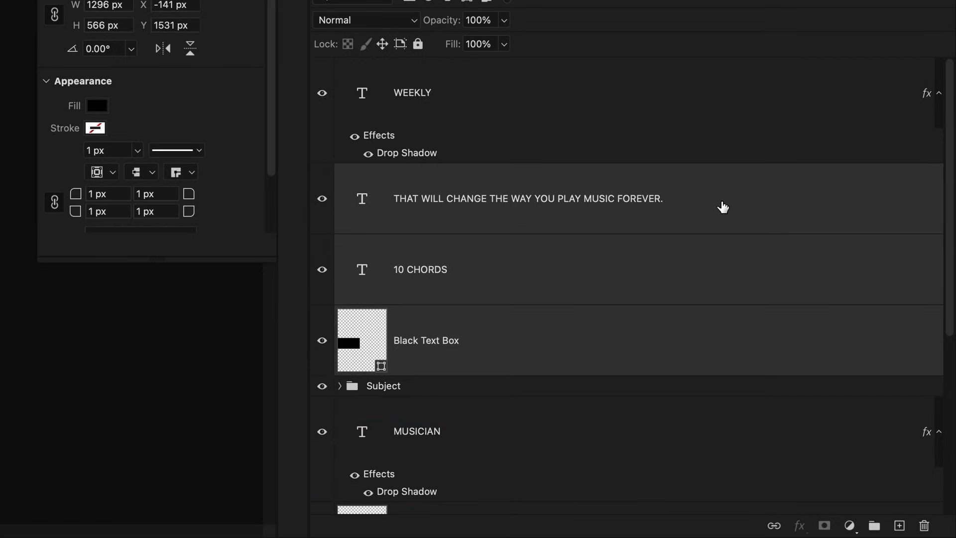
pyautogui.press('super+g')
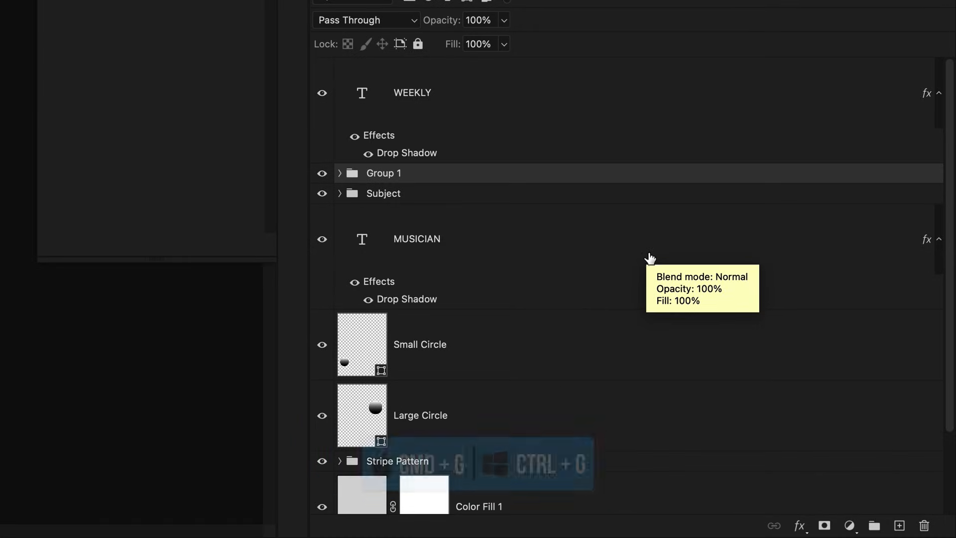
pyautogui.doubleClick(395, 174)
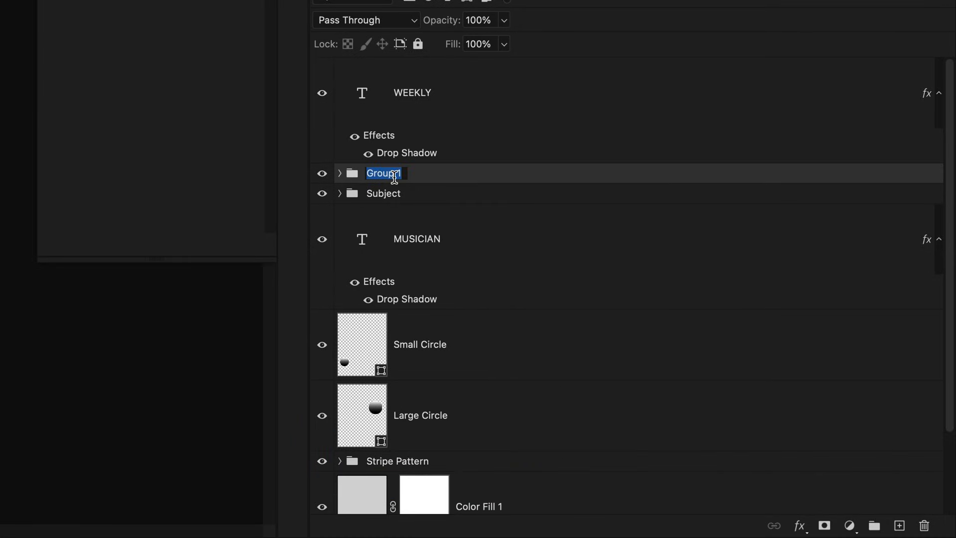
pyautogui.write('Sub Text')
pyautogui.press('Return')
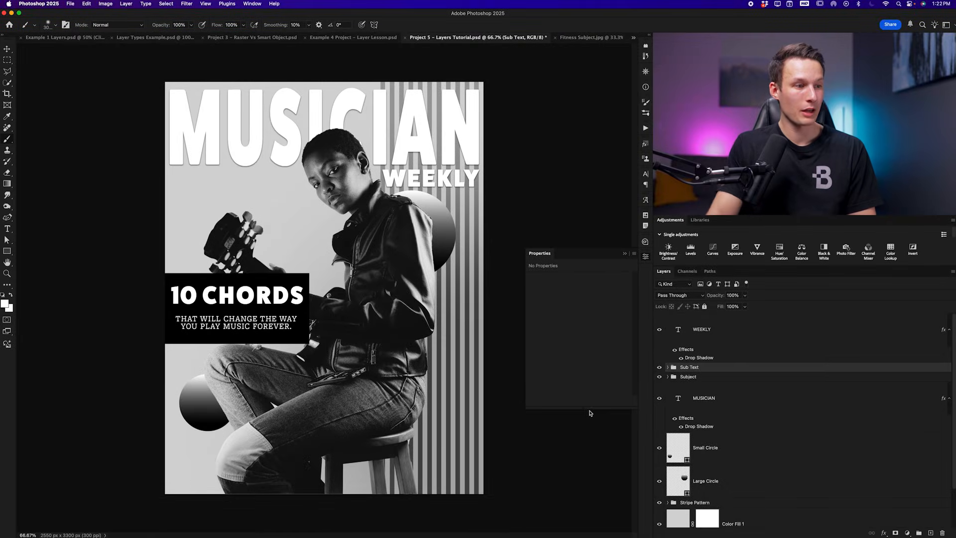
pyautogui.scroll(-3, 738, 410)
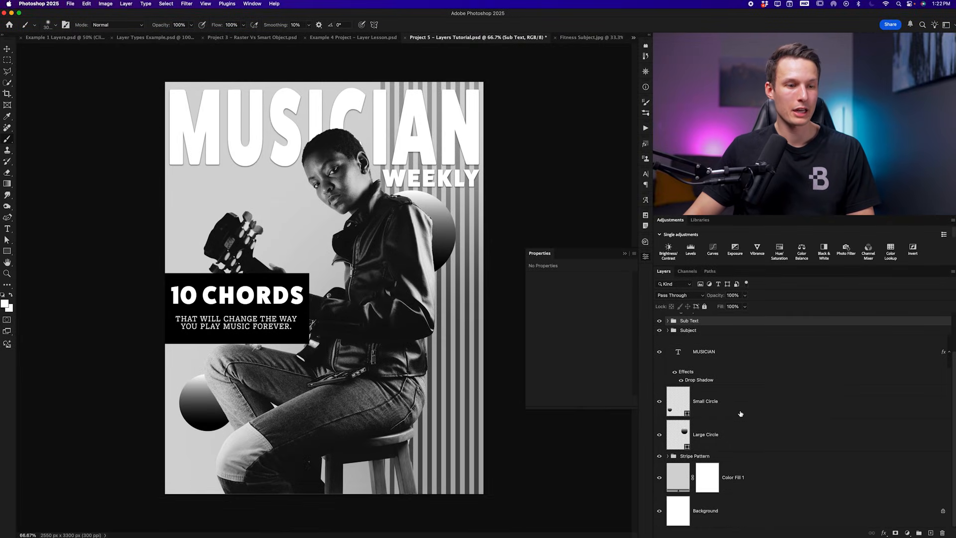